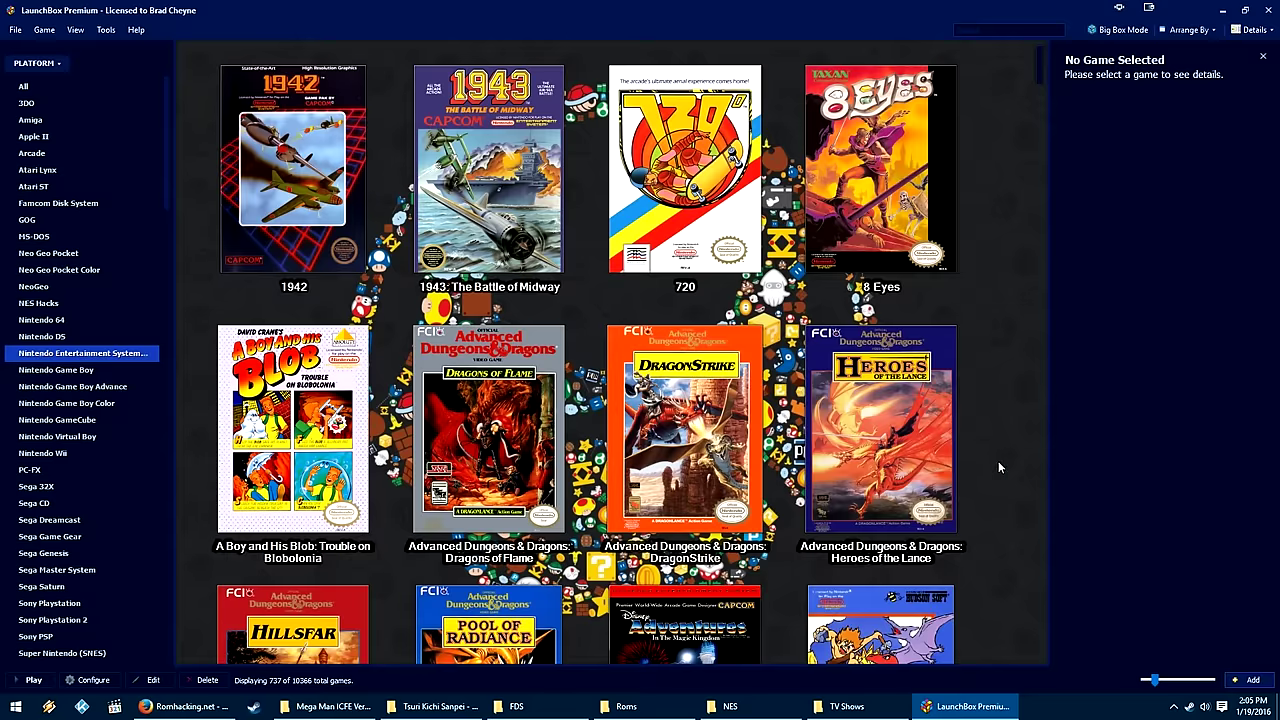
- Look at the file selection page of the ROM import wizard and cancel the import
left_click(105, 29)
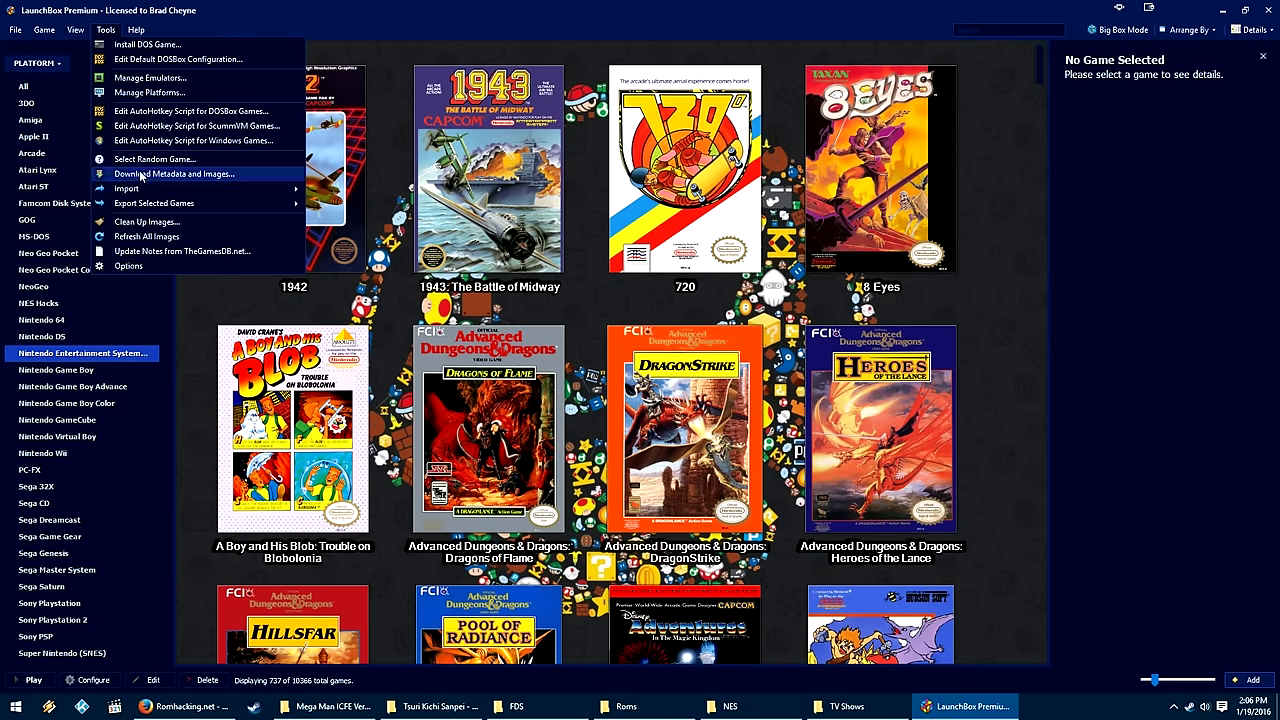
mouse_move(140, 188)
left_click(350, 203)
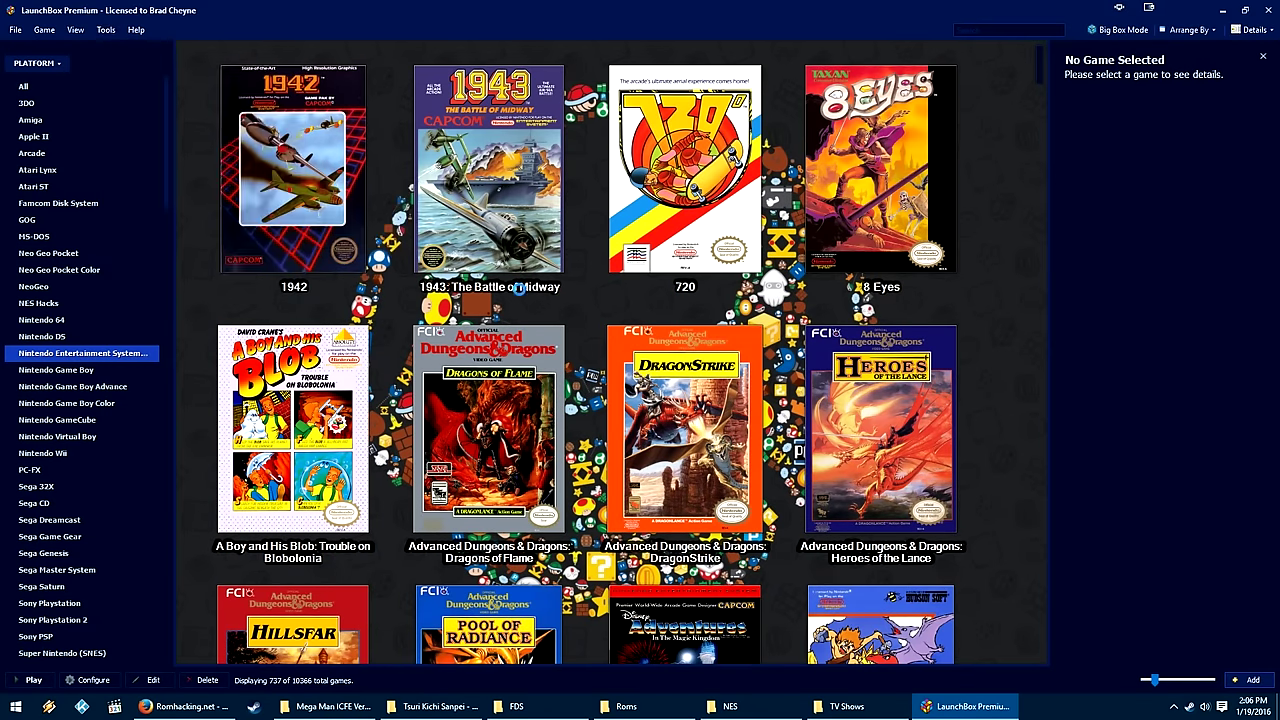
left_click(803, 509)
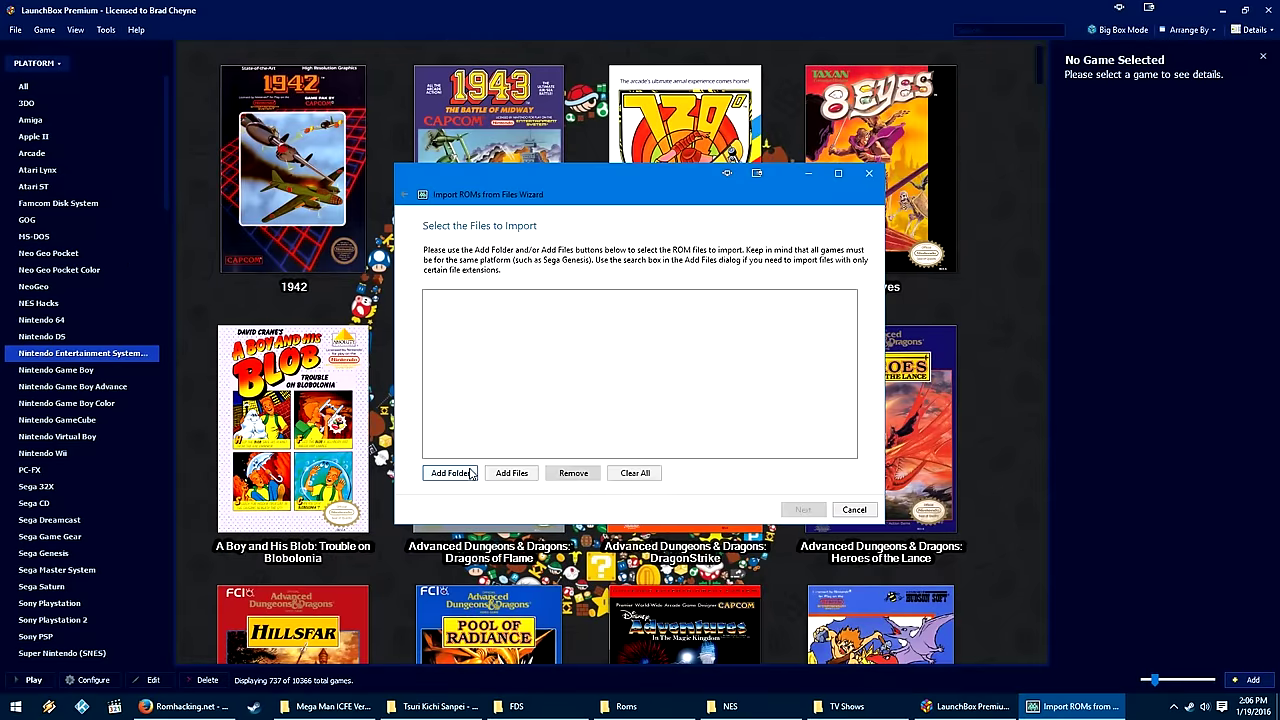
left_click(874, 517)
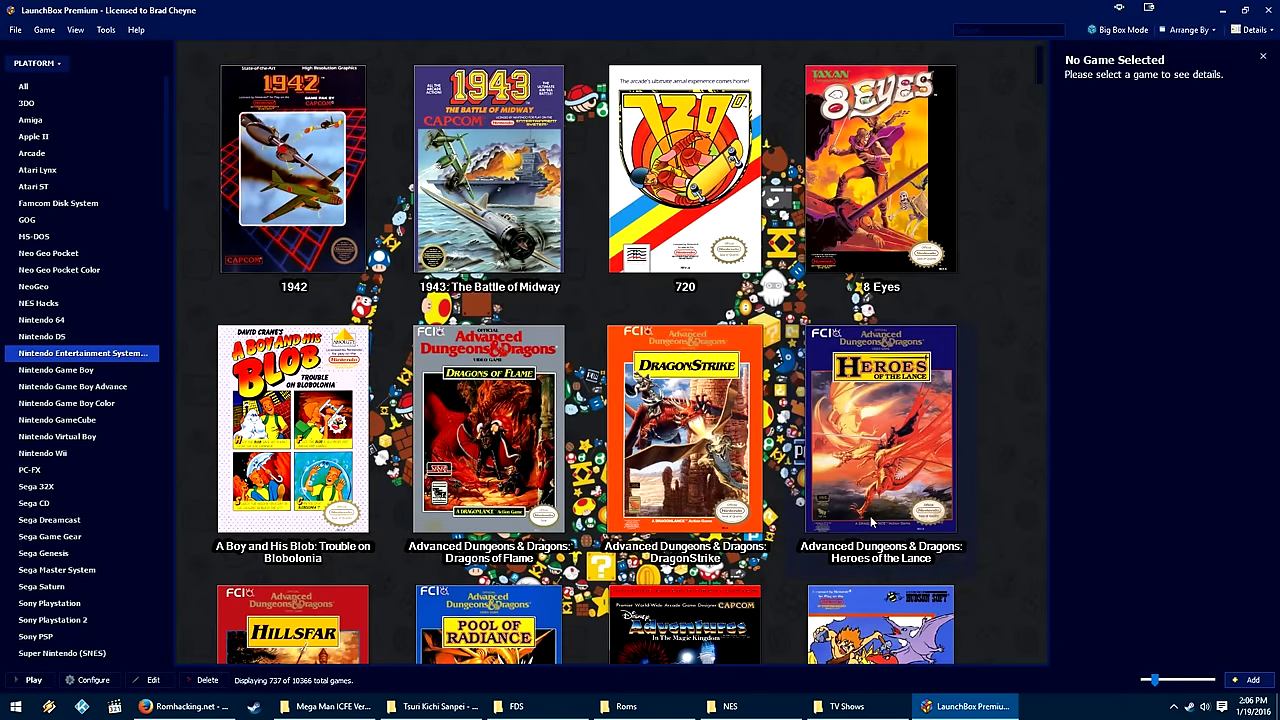
- Review the Nestopia emulator's application path and associated platforms in the emulator manager
left_click(89, 205)
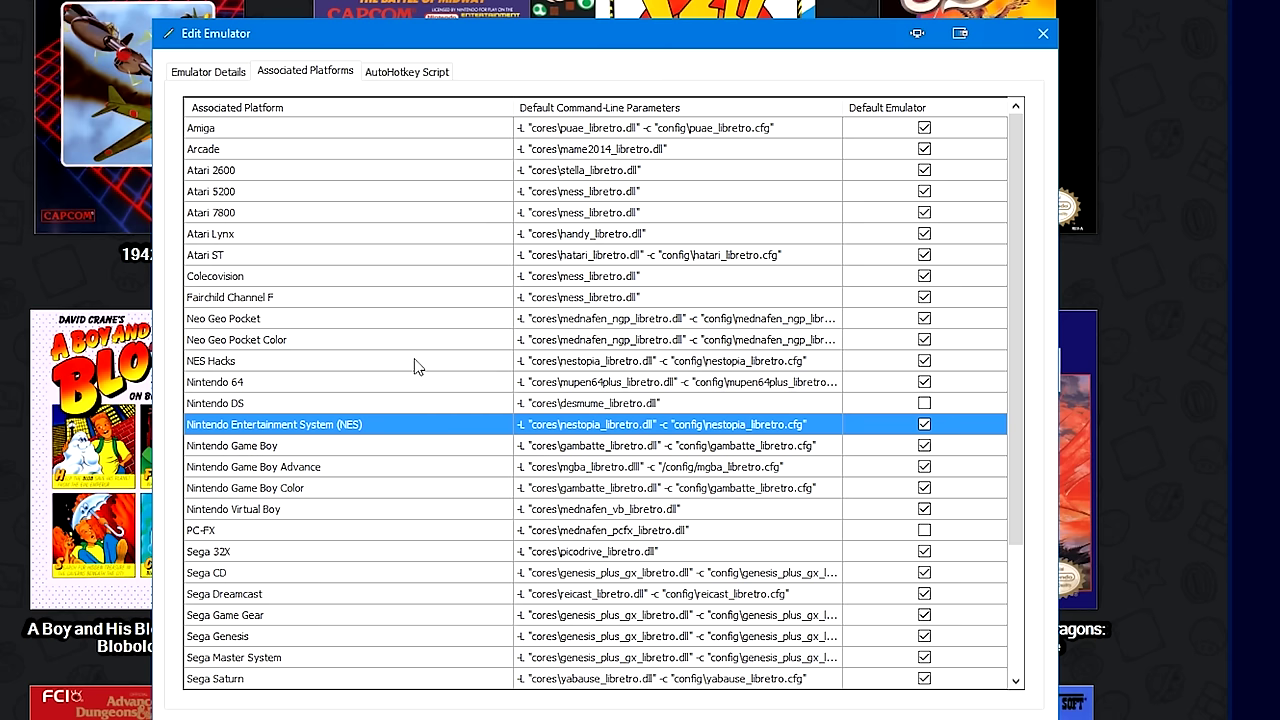
left_click(1043, 33)
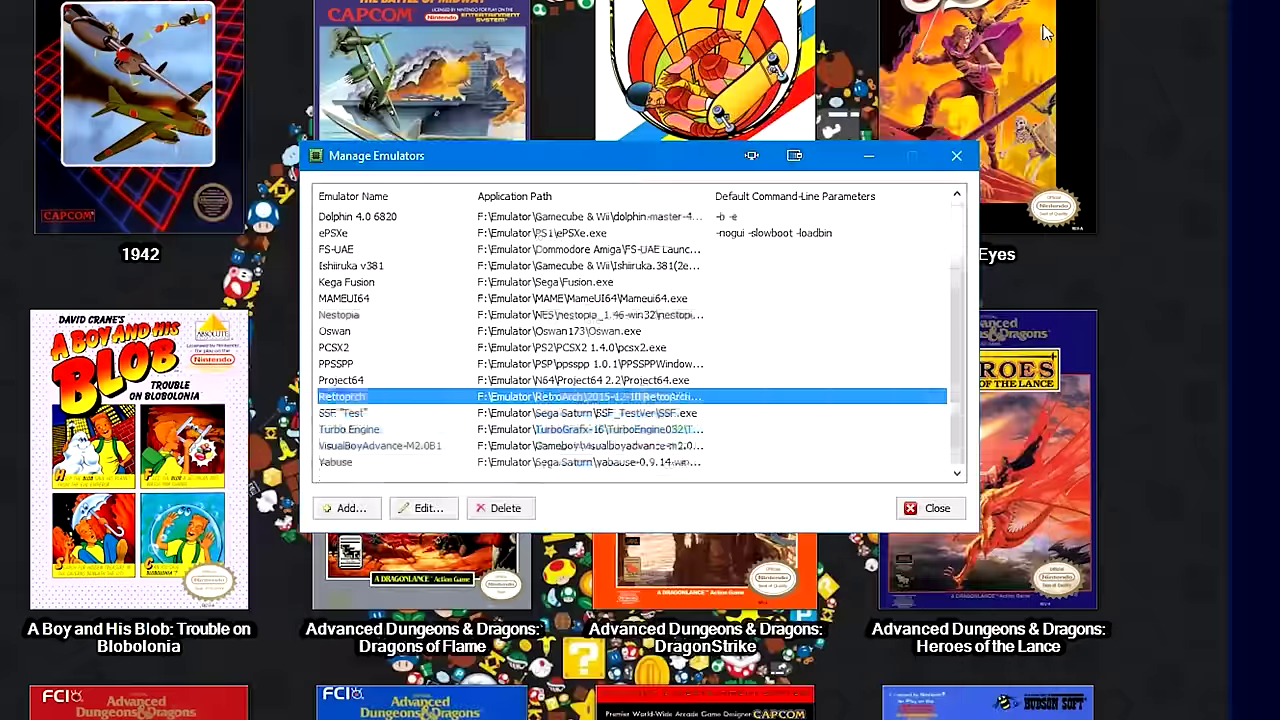
left_click(370, 400)
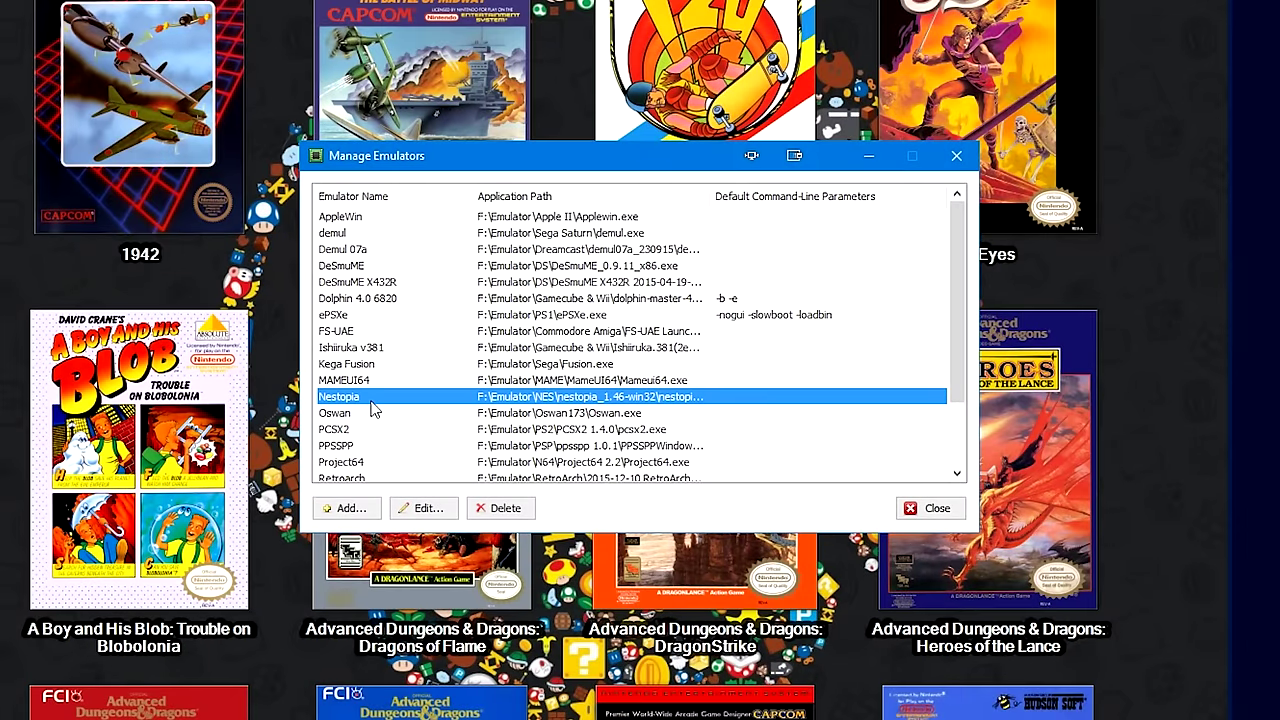
scroll(370, 408, "down", 2)
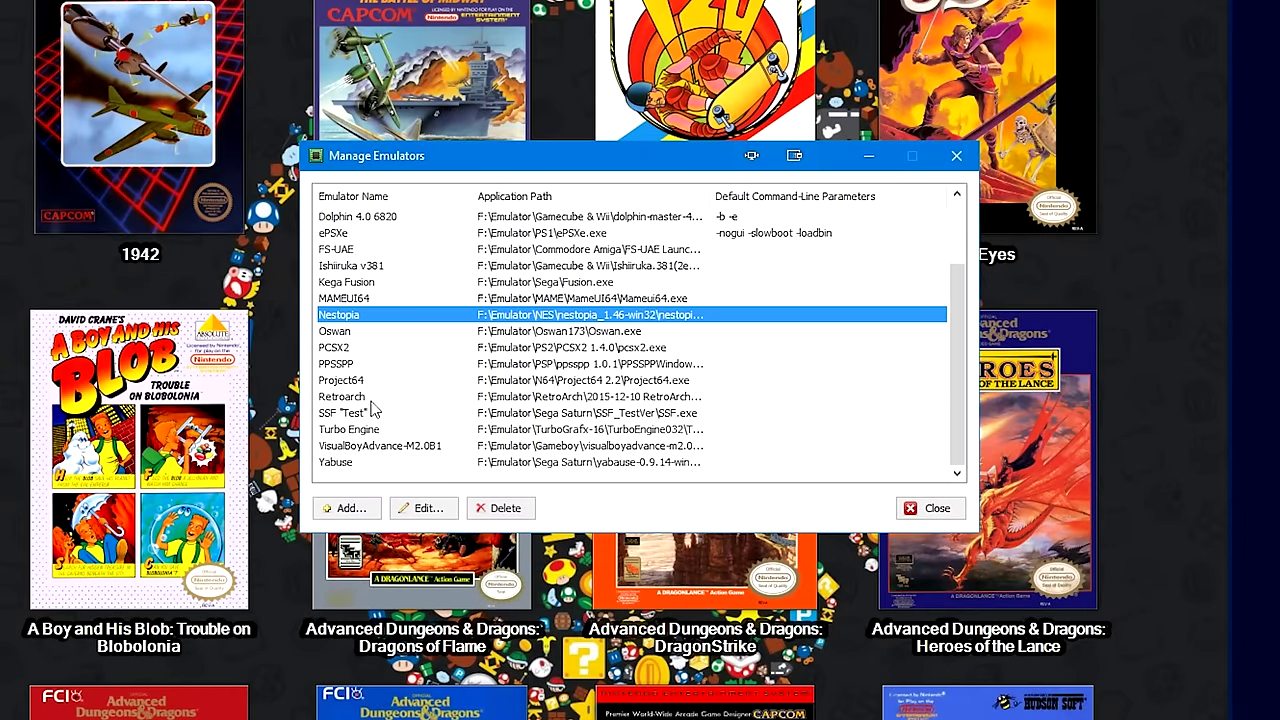
double_click(390, 322)
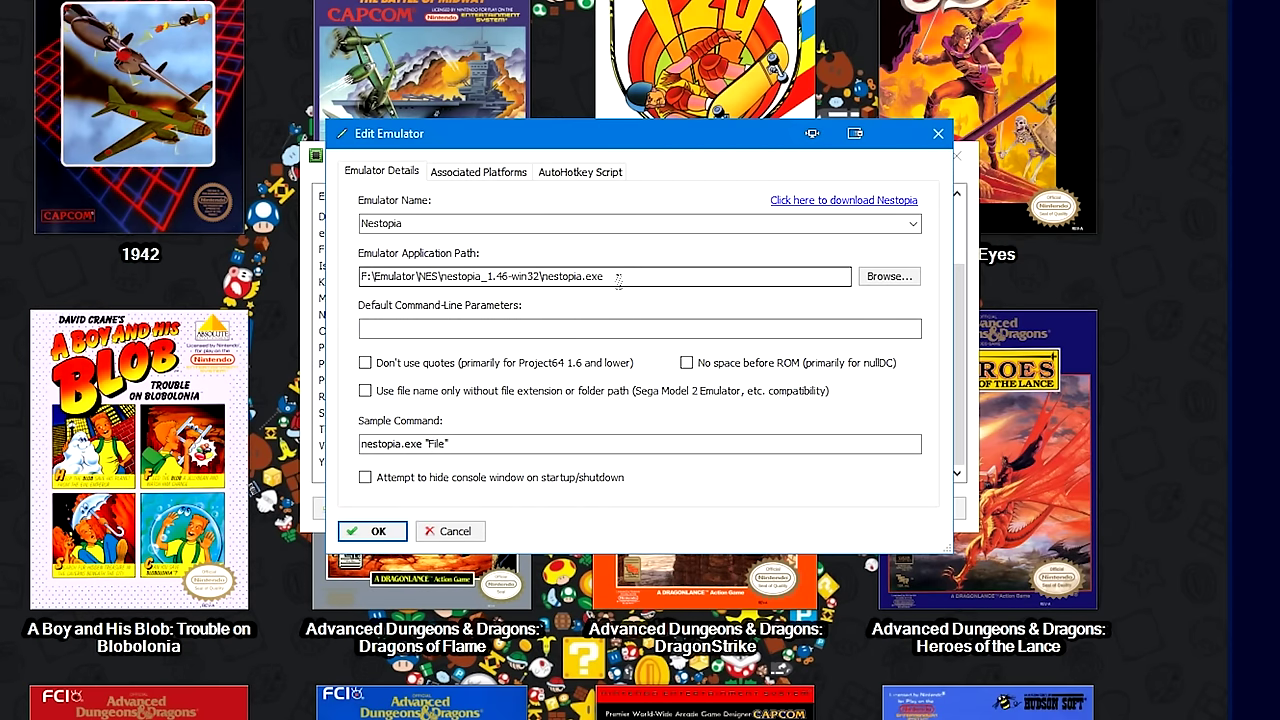
left_click(478, 171)
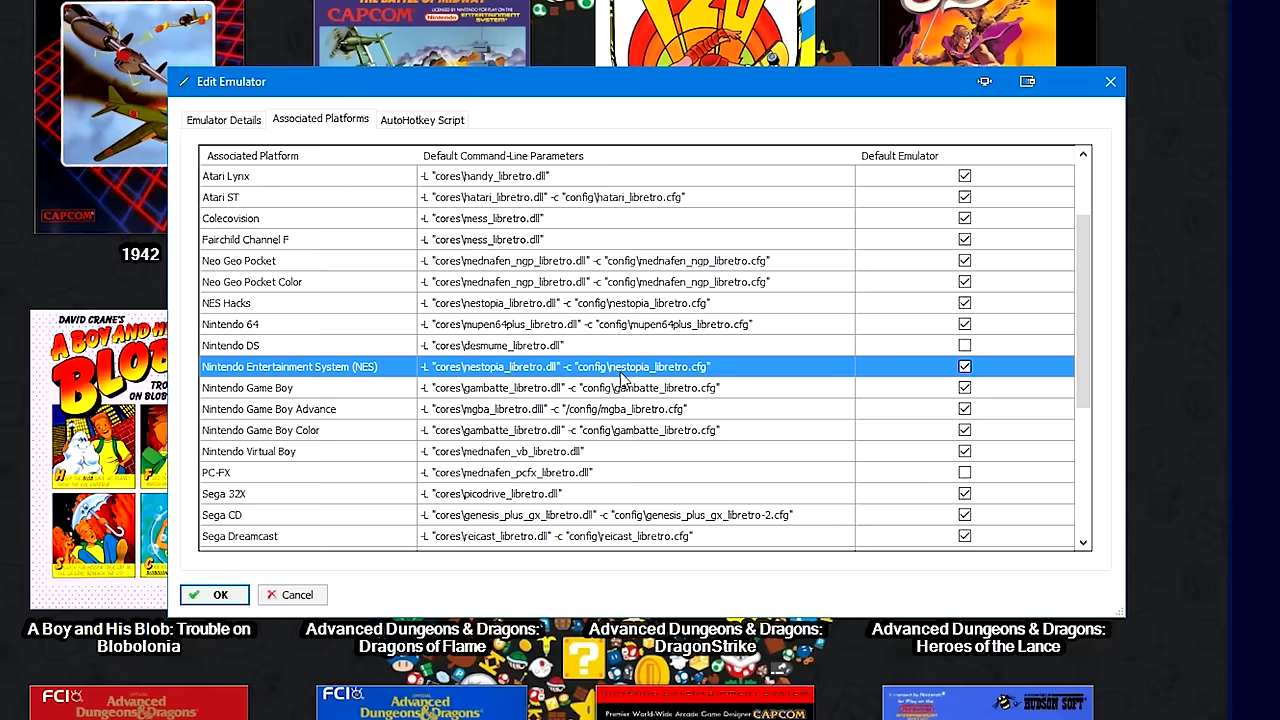
- Add a new associated platform row to the Retroarch emulator, choosing the existing platform name Famcom Disk System
scroll(622, 377, "up", 2)
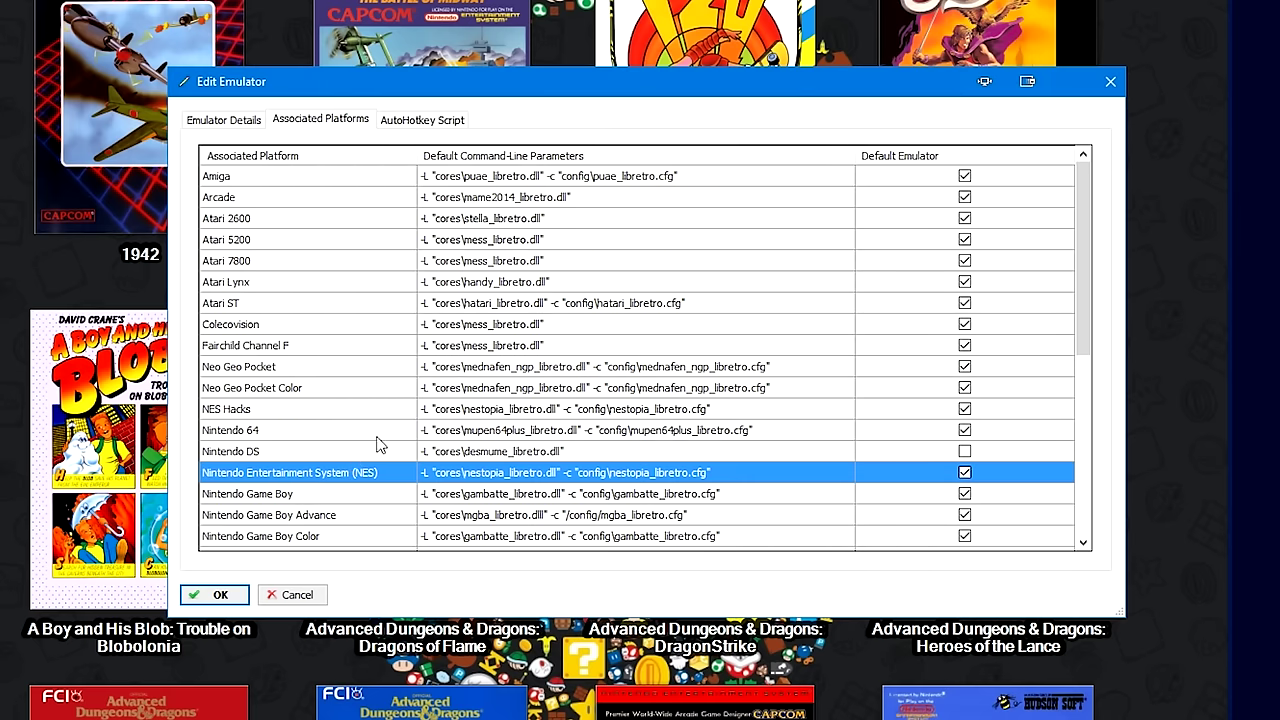
scroll(380, 445, "down", 6)
left_click(316, 540)
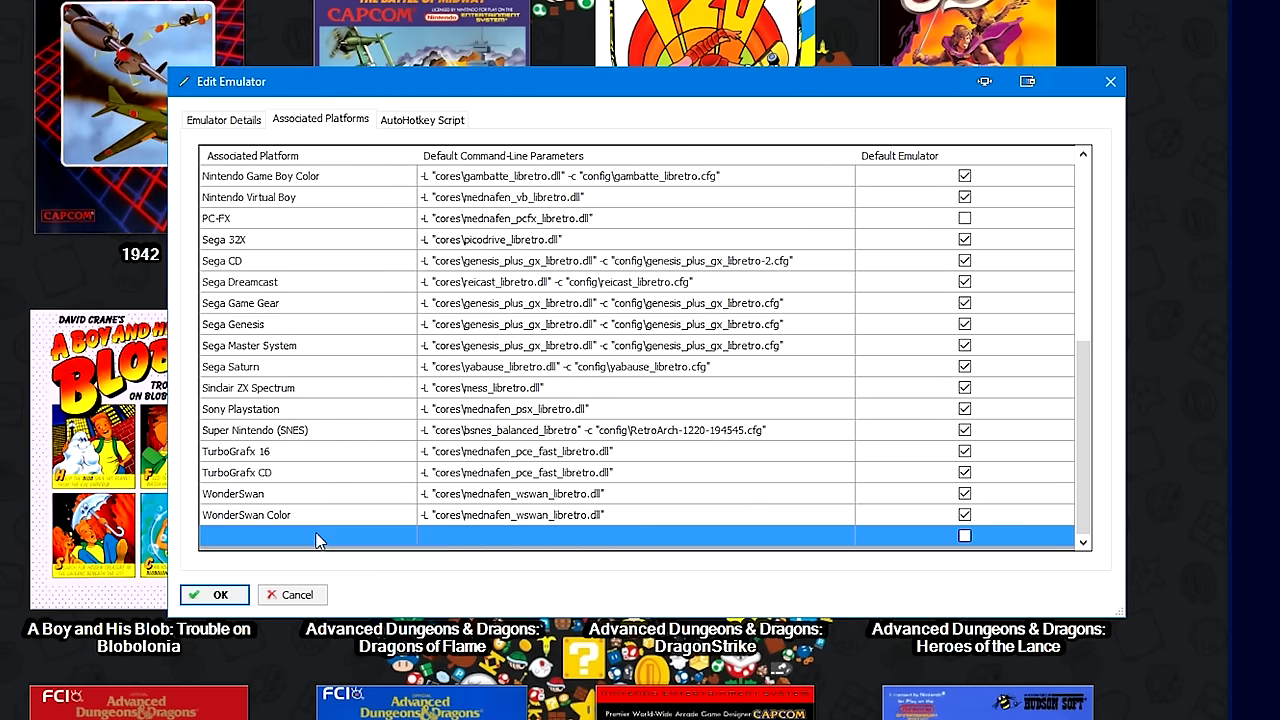
left_click(317, 536)
type("Famicom Disk ")
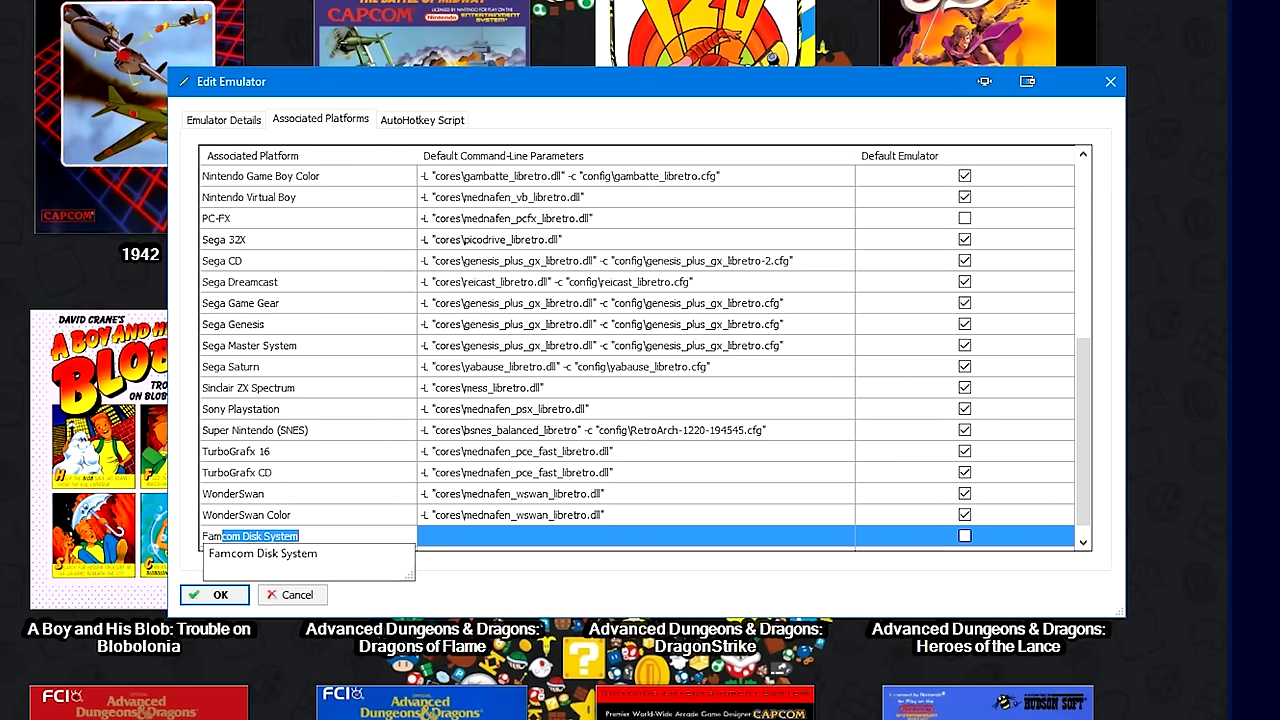
type("System")
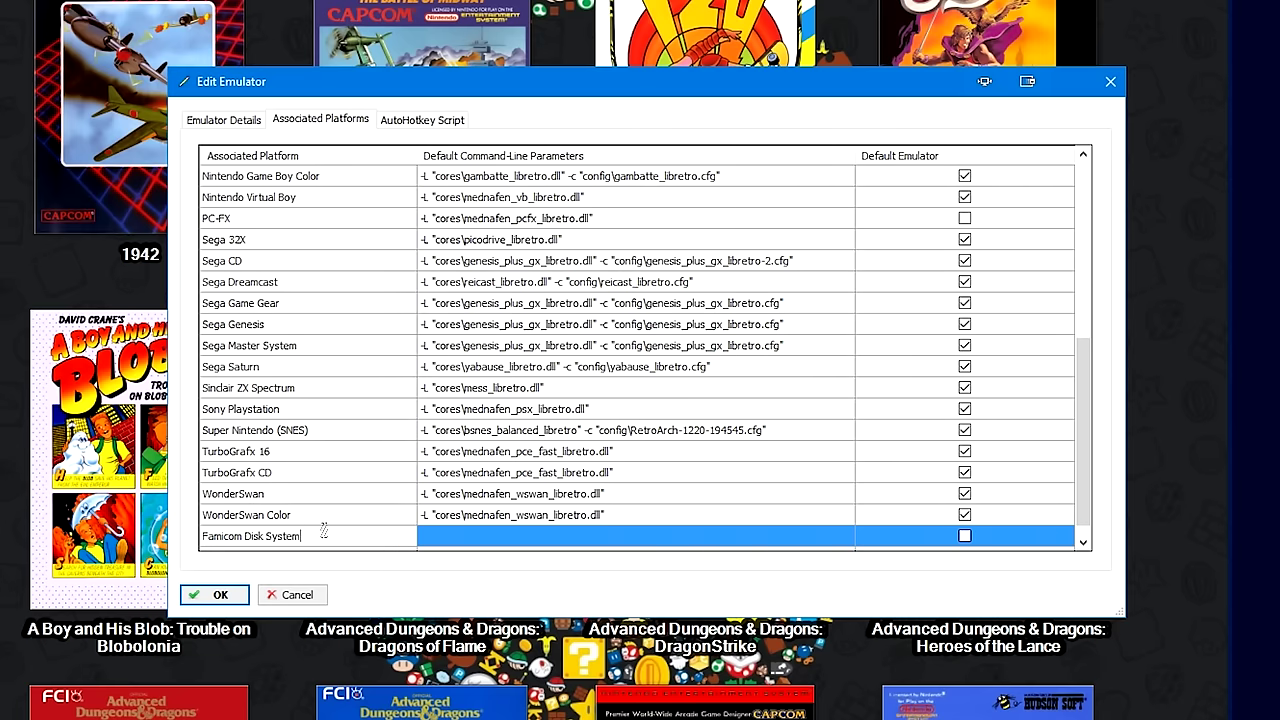
left_click_drag(318, 536, 205, 536)
type("F")
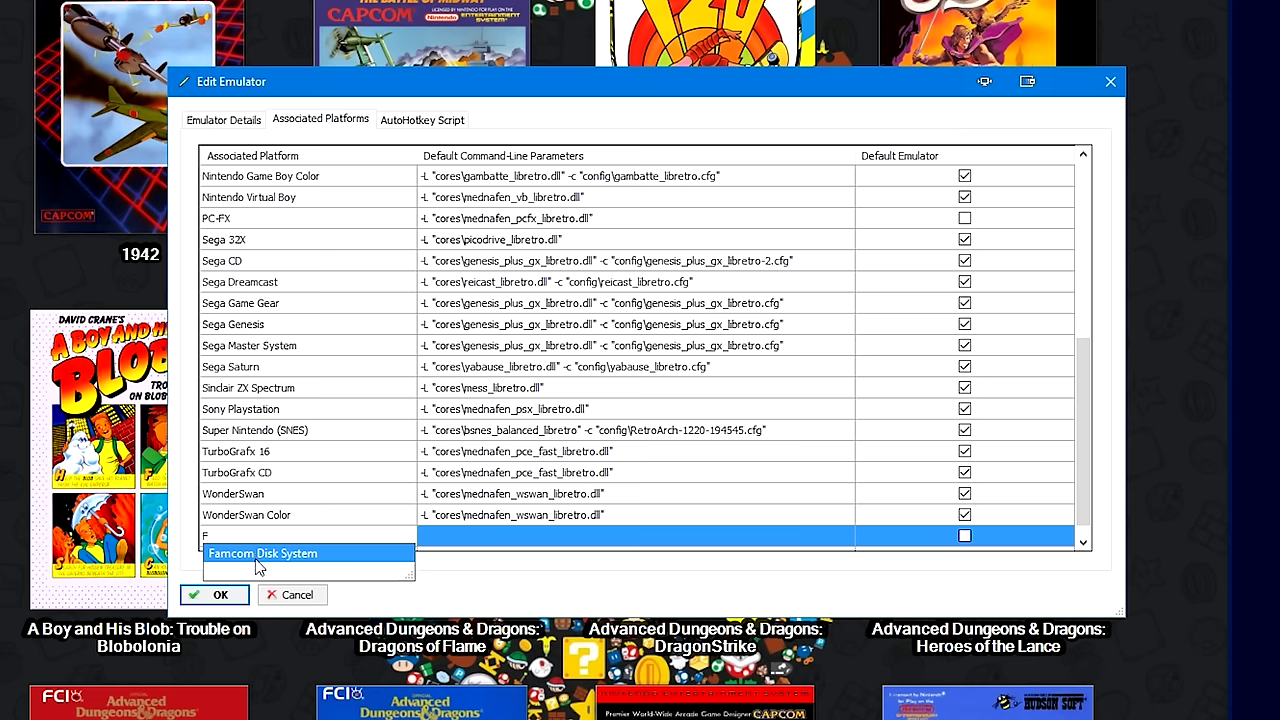
left_click(262, 553)
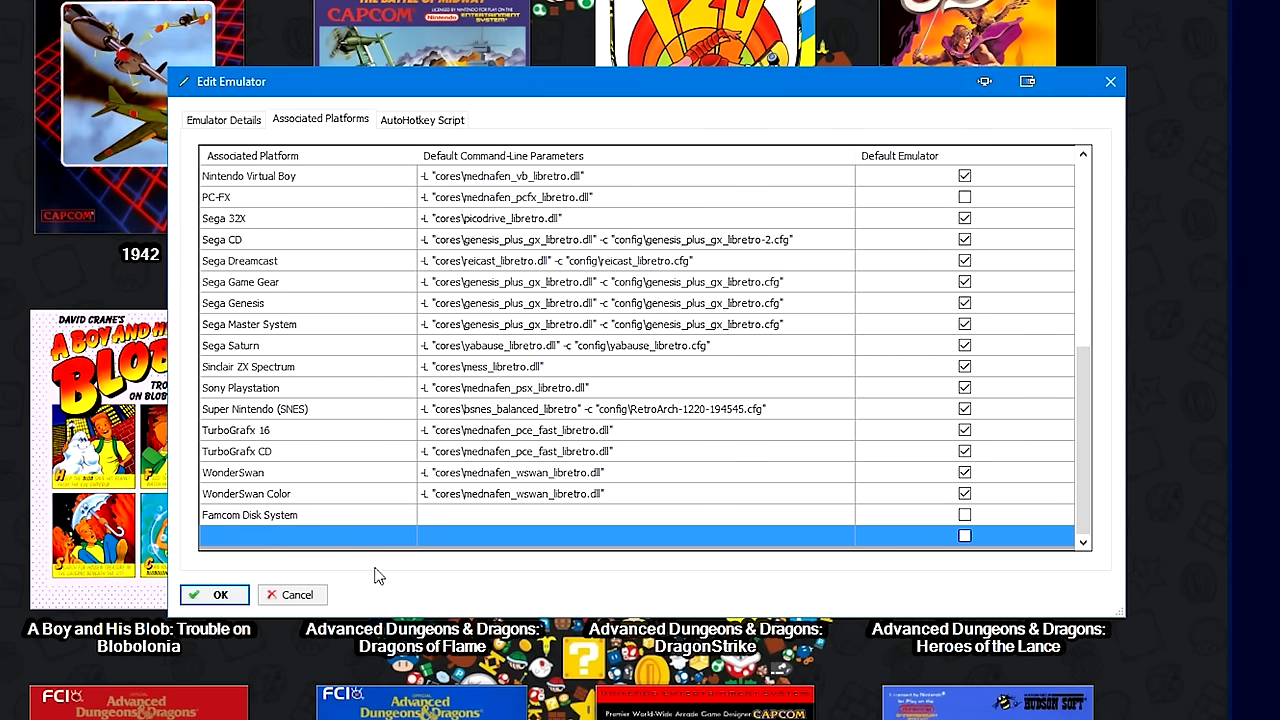
- Copy the default command-line parameters from the Nintendo Entertainment System (NES) row
left_click(730, 451)
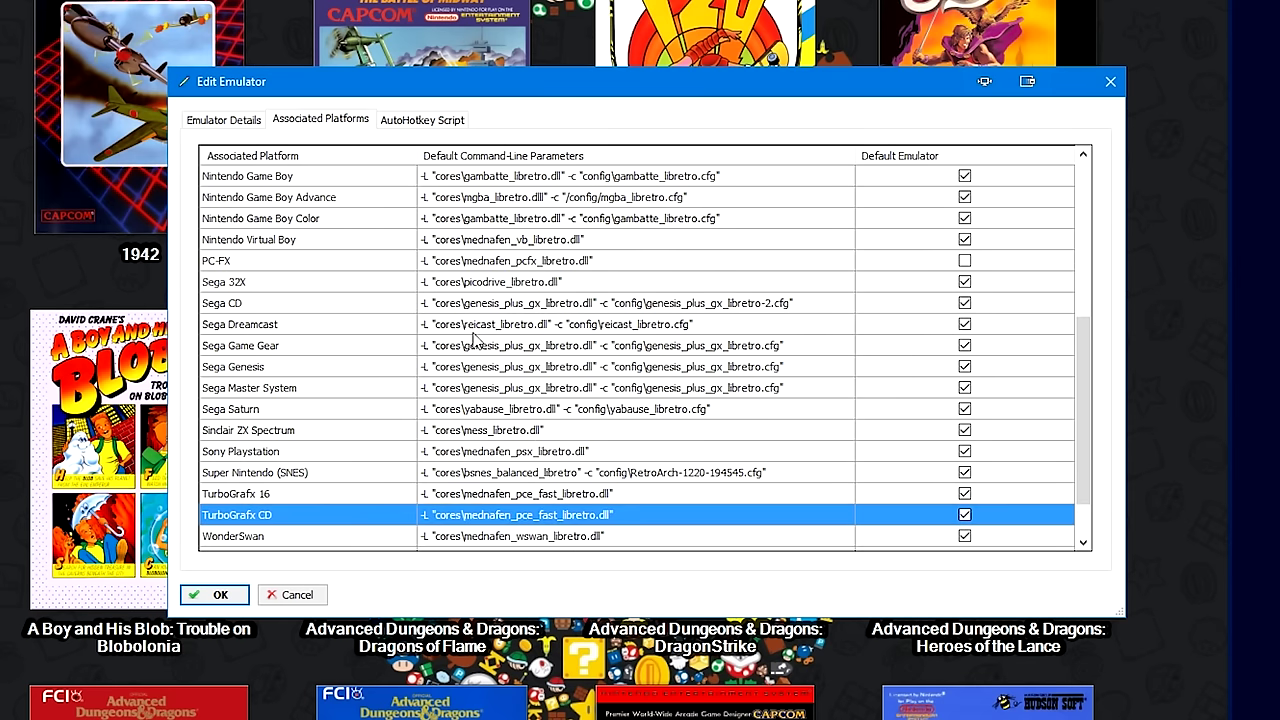
scroll(472, 258, "up", 1)
scroll(660, 240, "down", 2)
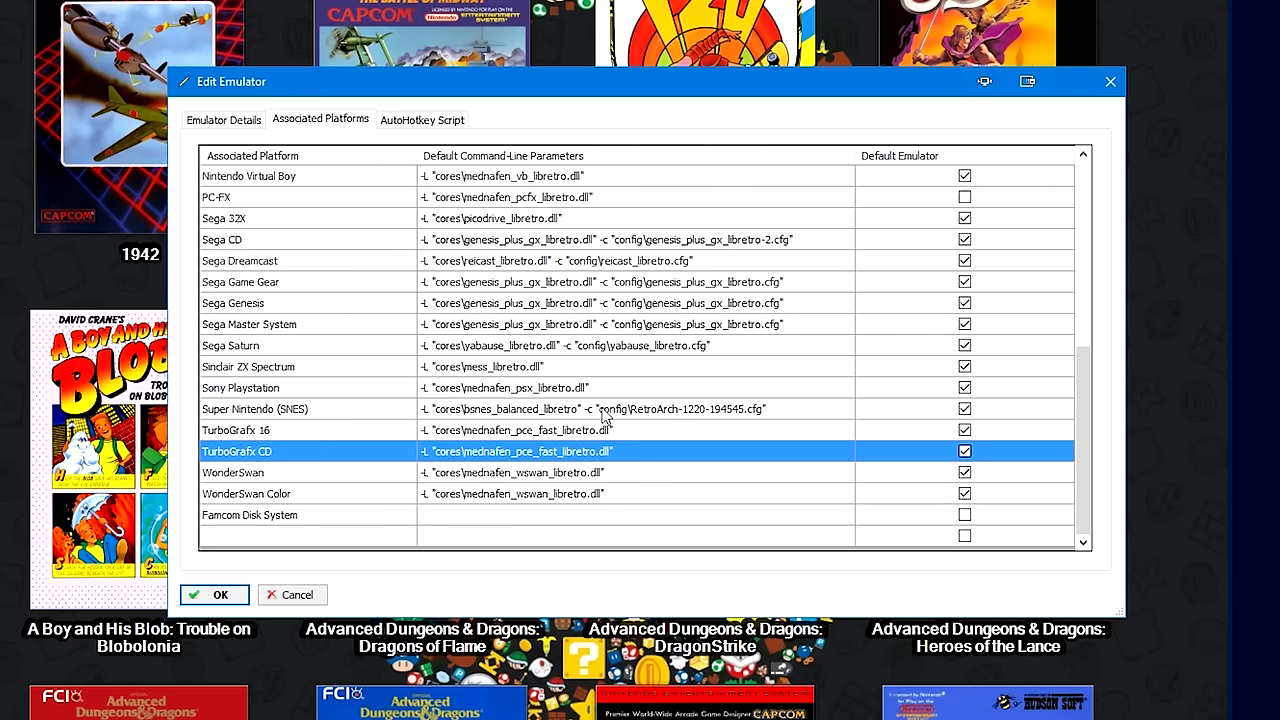
scroll(450, 515, "up", 4)
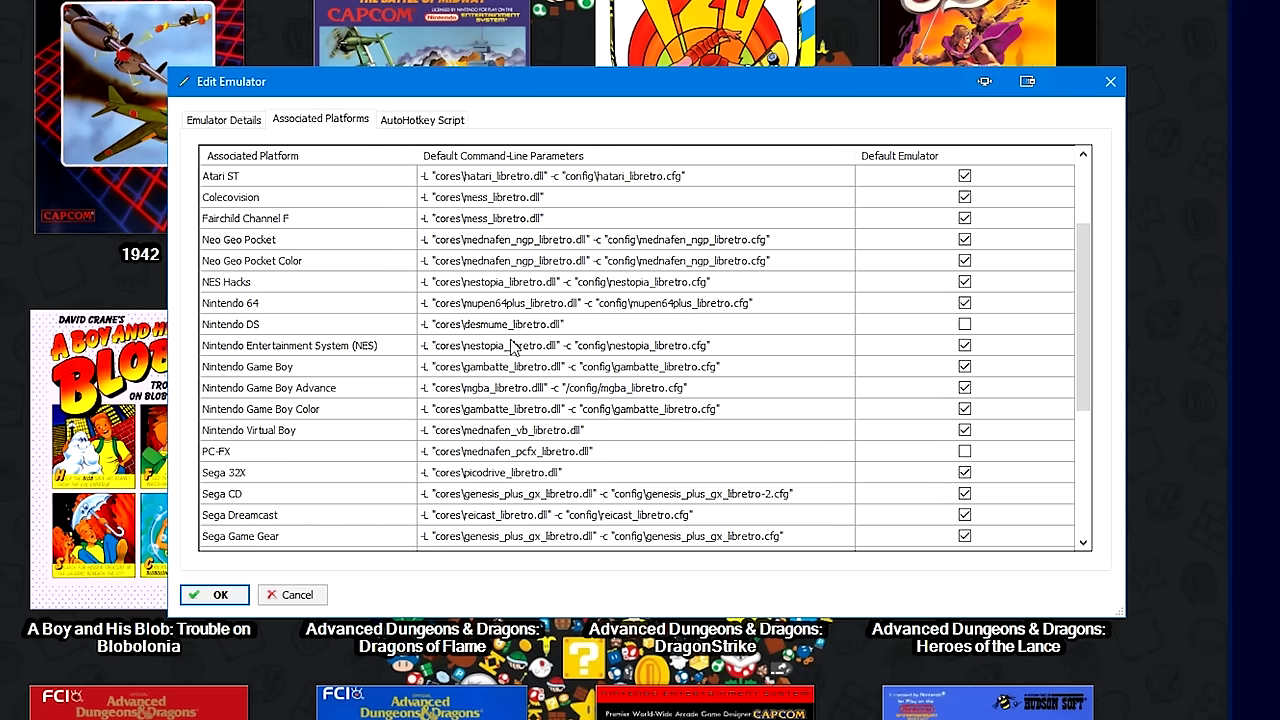
left_click(735, 350)
left_click(735, 350)
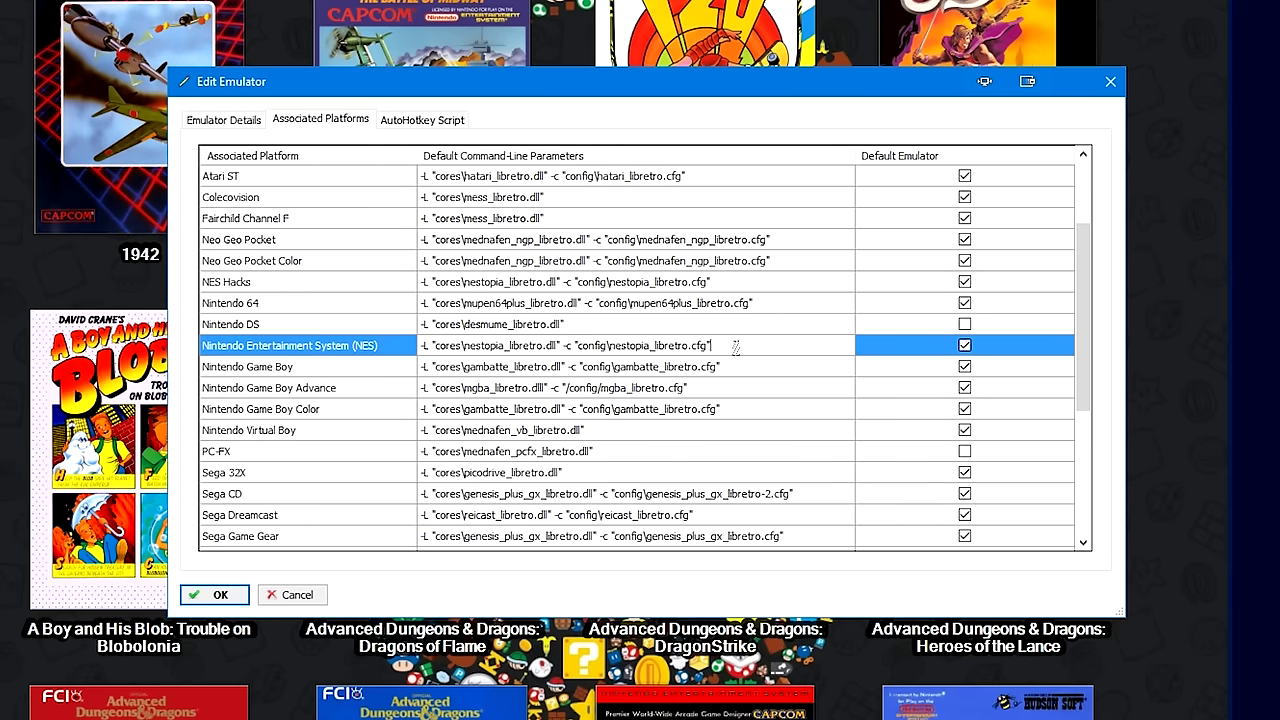
key("ctrl+a")
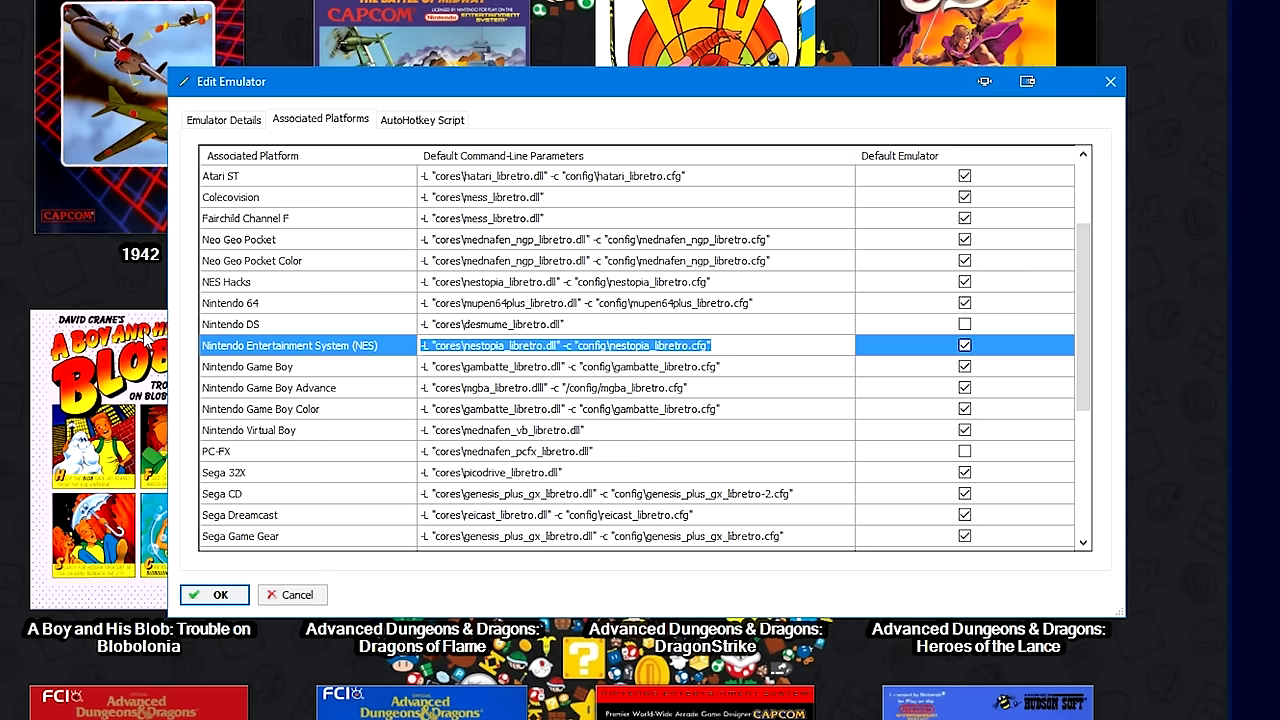
- Paste the parameters into the Famcom Disk System row and trim them to -L "cores\nestopia_libretro.dll" -c "config\nestopia_libretro.cfg"
scroll(837, 410, "down", 4)
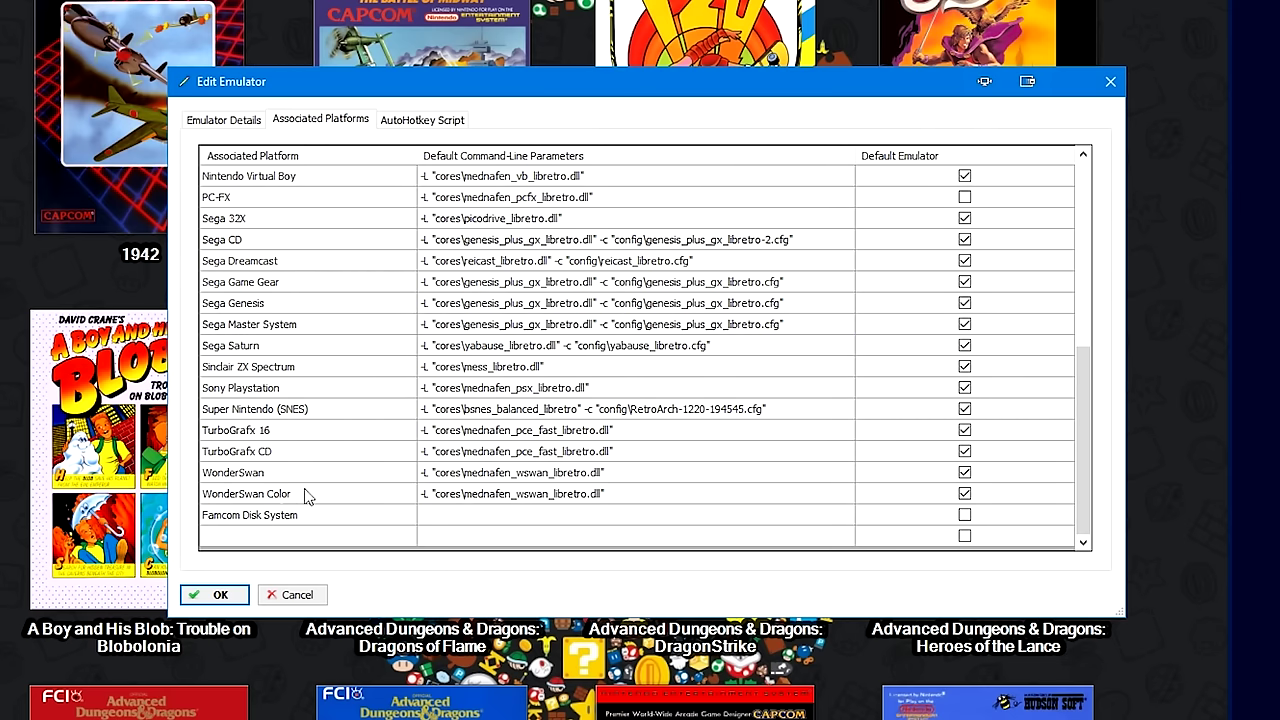
left_click(524, 516)
left_click(525, 516)
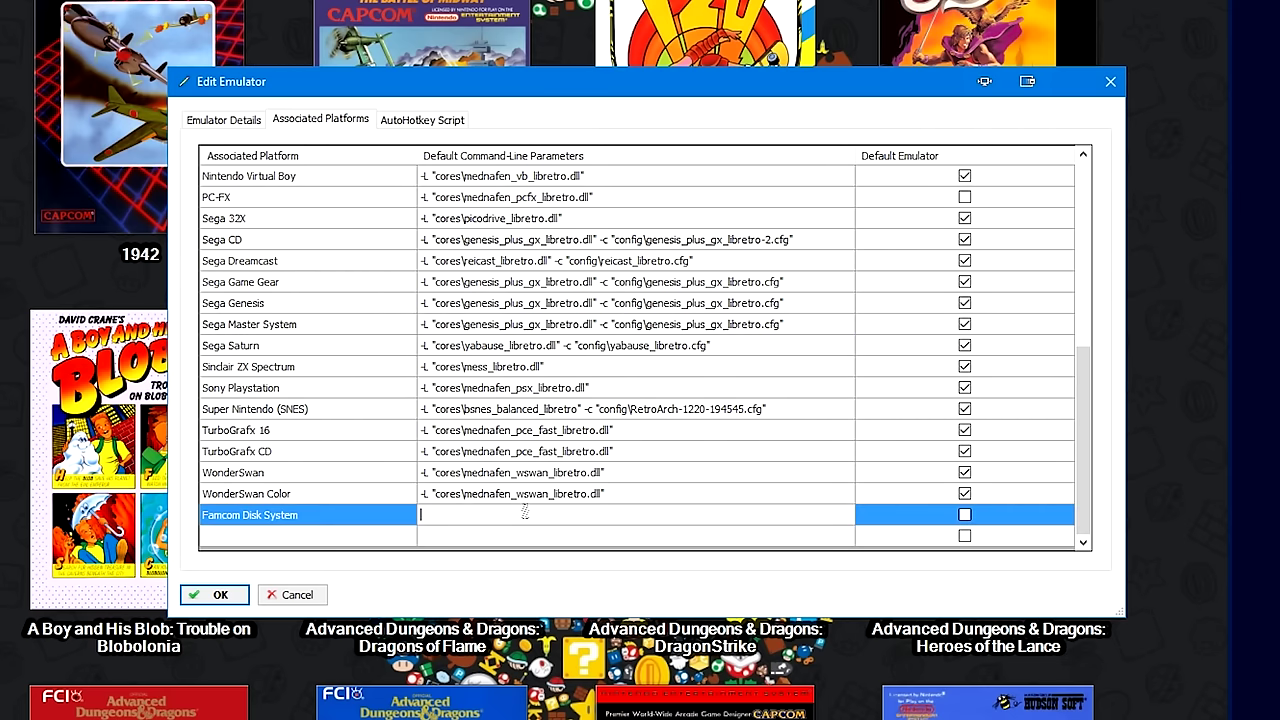
type("Nintendo Entertainment System (NES)\t-L \"cores\\nestopia_libretro.dll\" -c \"config\\nestopia_libretro.cfg\"\tTrue")
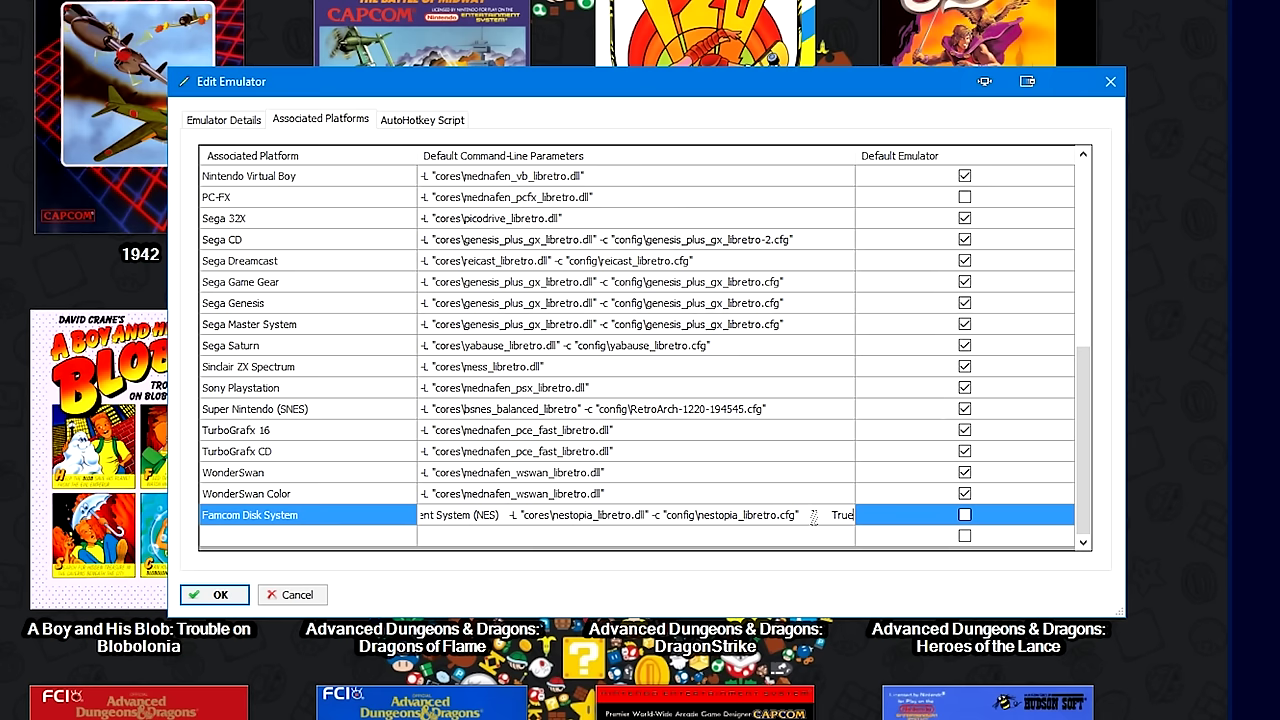
left_click_drag(805, 516, 1016, 534)
key("Delete")
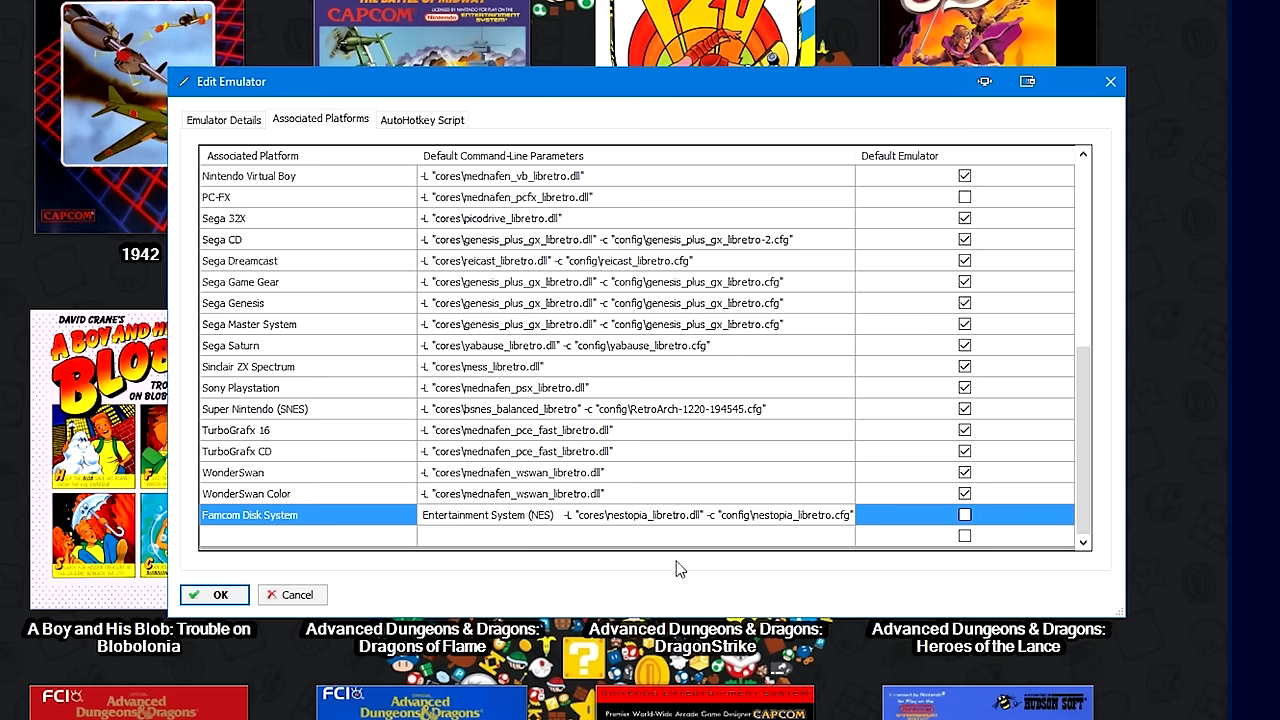
left_click_drag(565, 514, 464, 540)
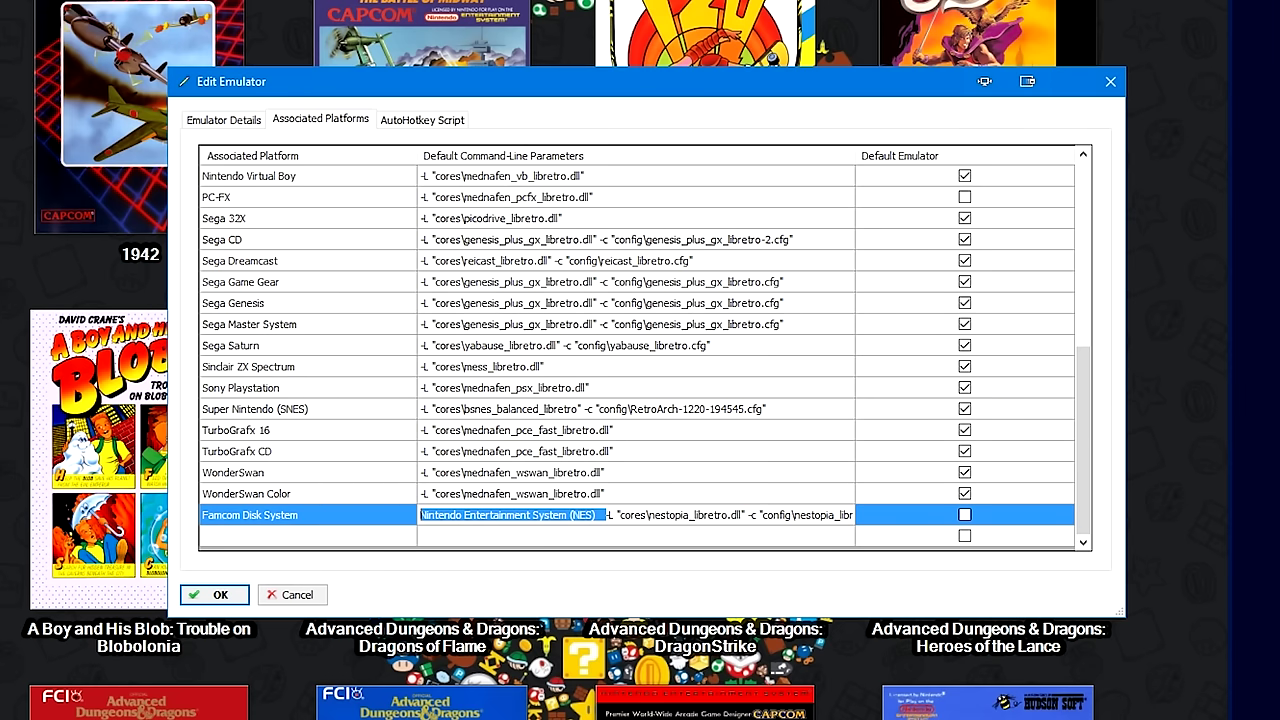
key("Delete")
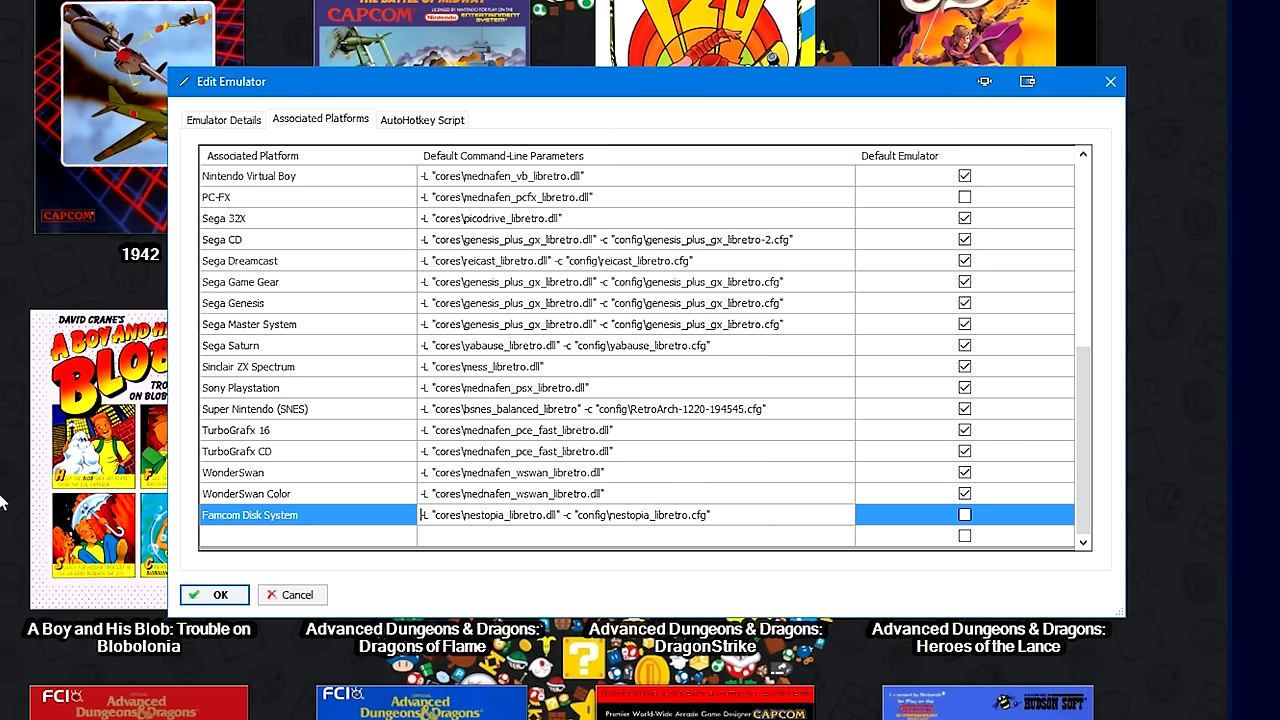
- Commit the Famcom Disk System entry and sort the associated platforms by name in ascending order
left_click(287, 538)
left_click(315, 157)
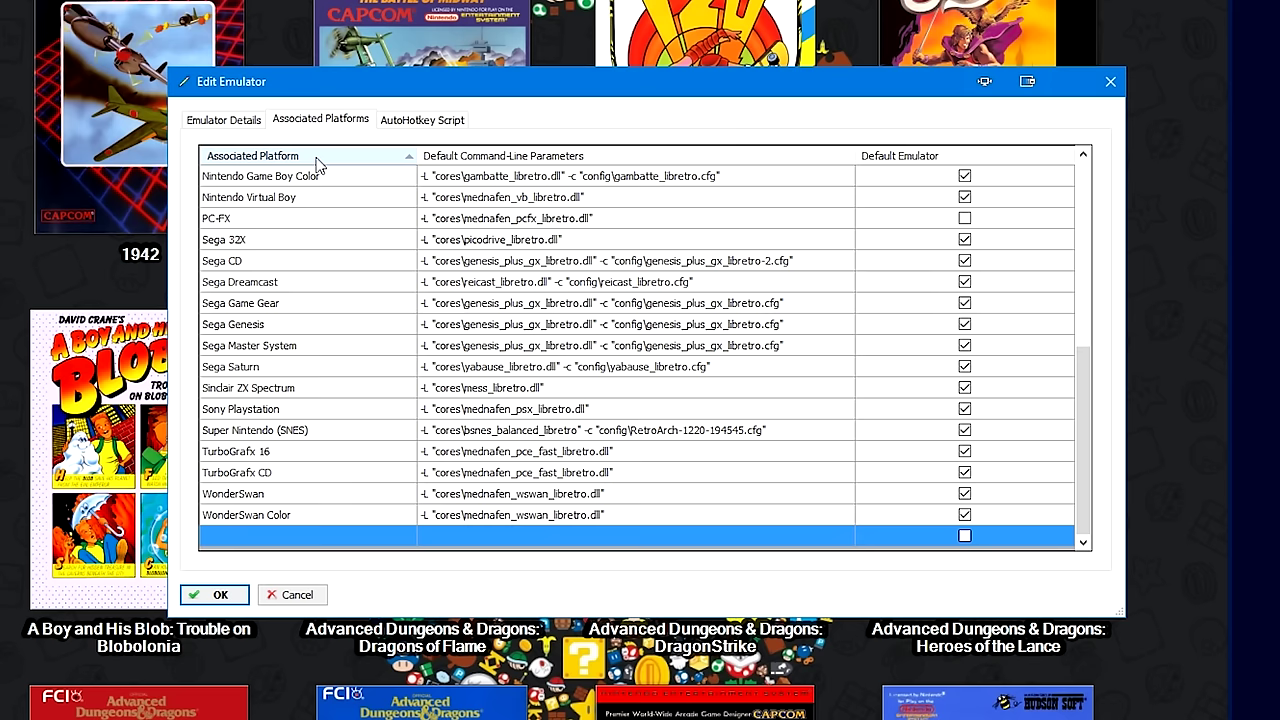
scroll(388, 216, "up", 3)
scroll(405, 220, "up", 3)
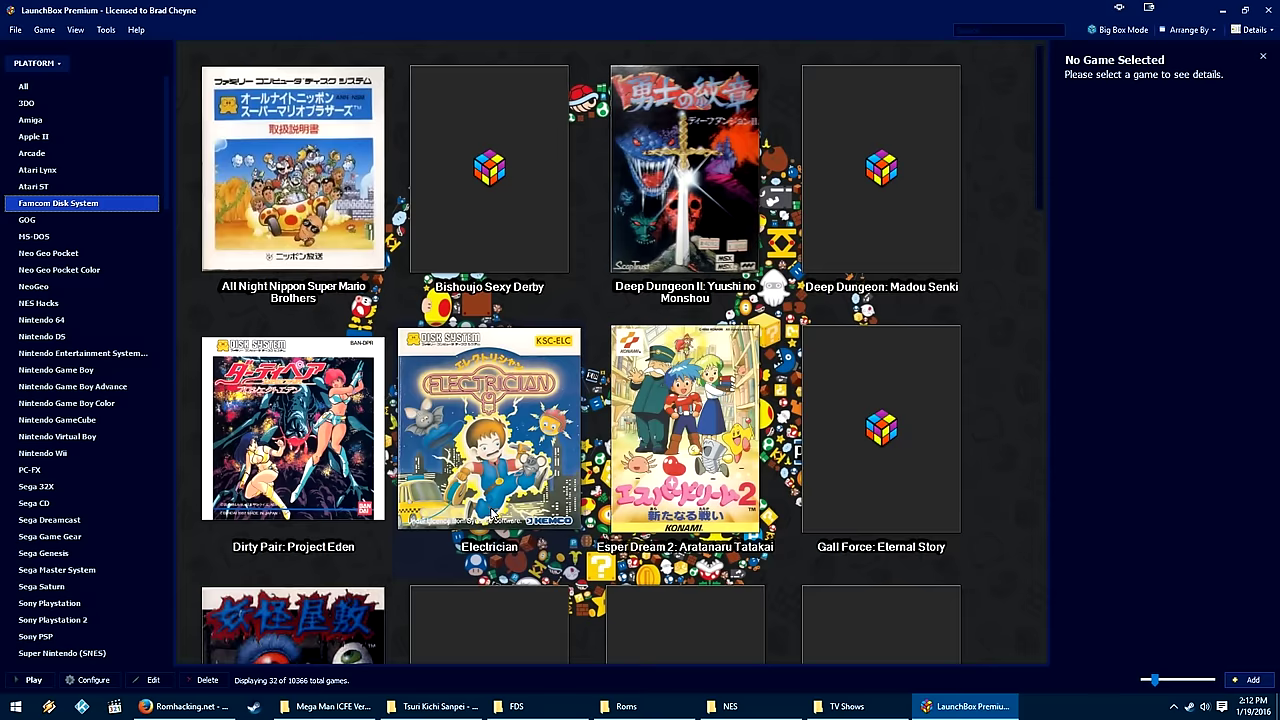
- Select all games of the Famcom Disk System platform and start a bulk edit of them
left_click(514, 452)
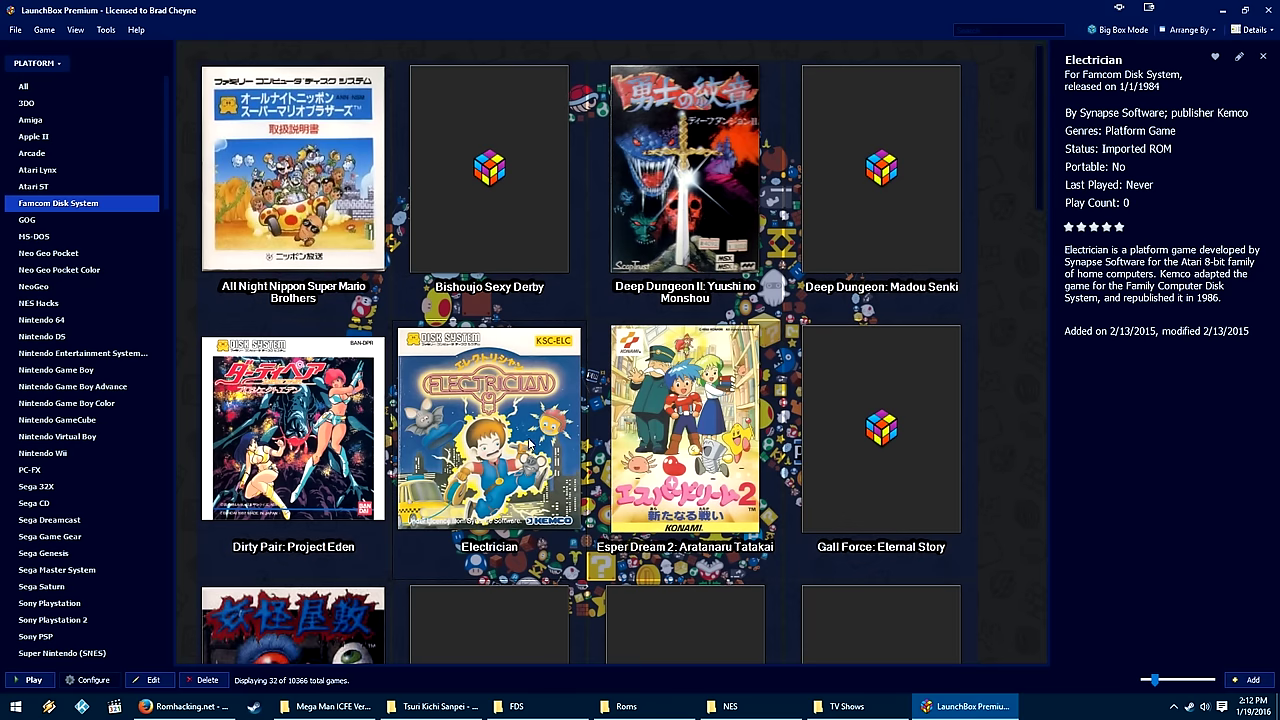
right_click(529, 440)
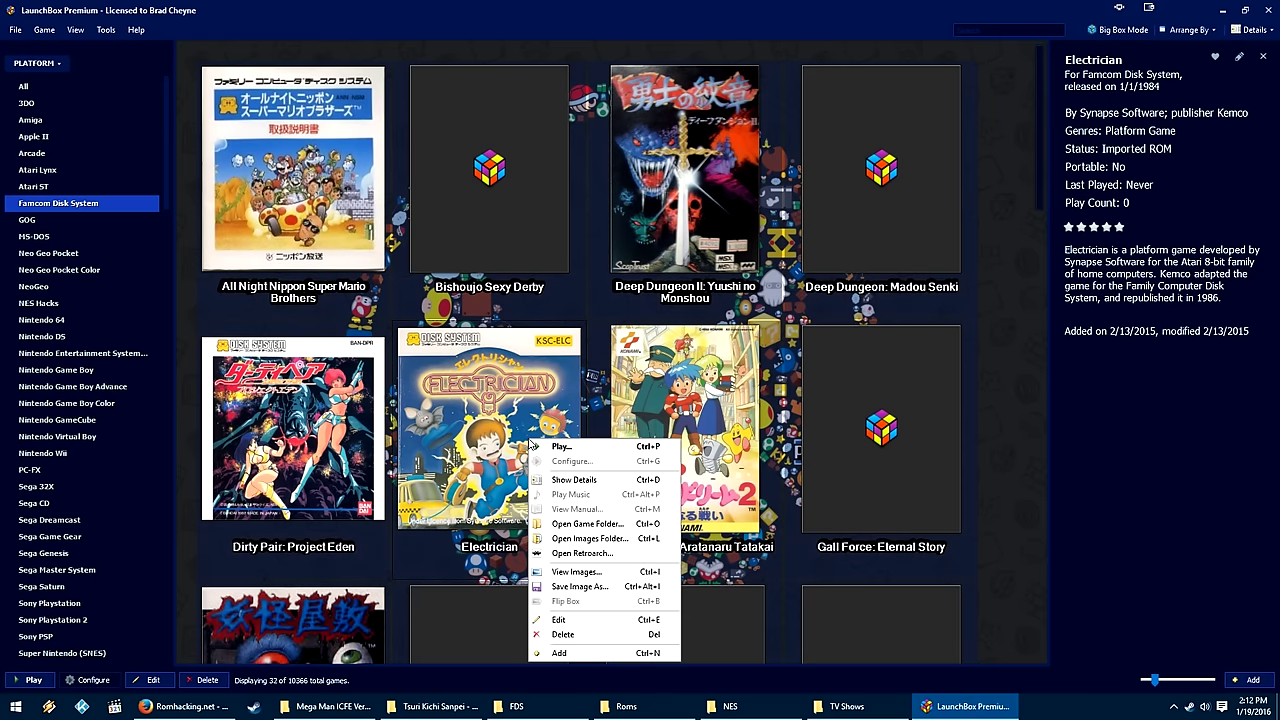
left_click(570, 622)
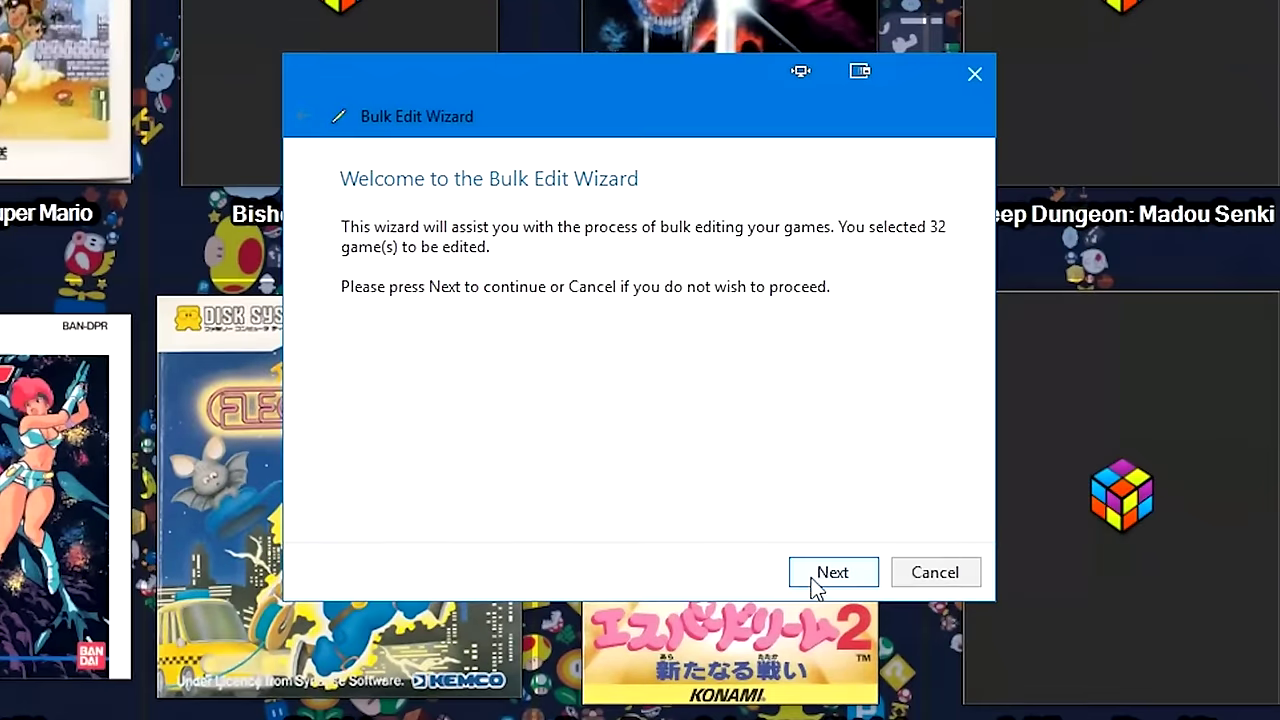
left_click(832, 572)
- Bulk edit the selected games' Emulator field to Retroarch, apply the change and finish the wizard without further changes
left_click(530, 330)
left_click(533, 397)
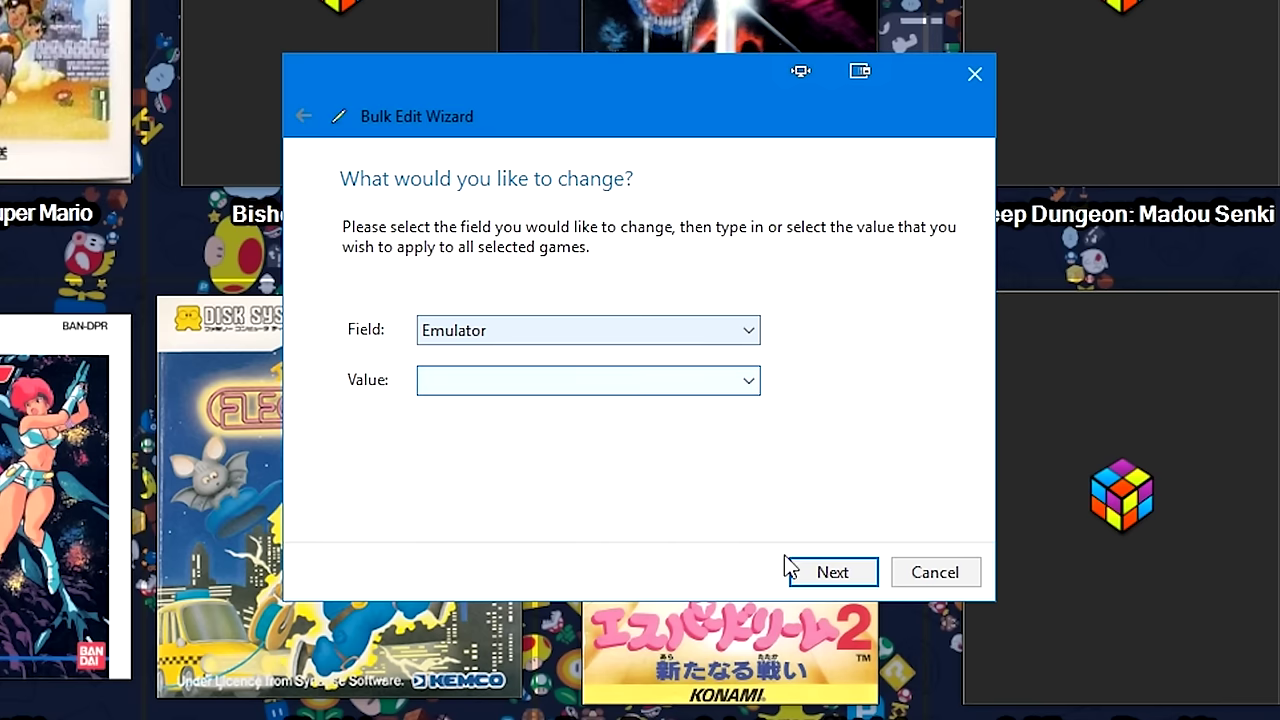
left_click(580, 382)
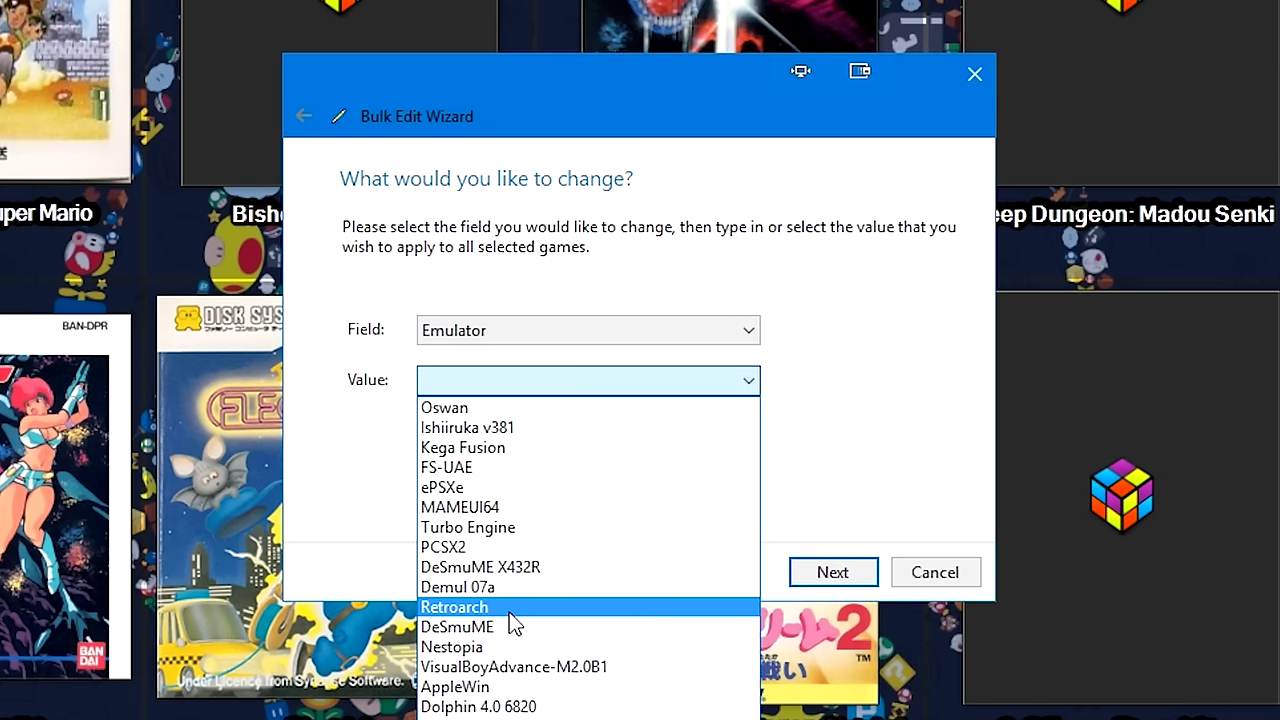
left_click(509, 610)
left_click(803, 572)
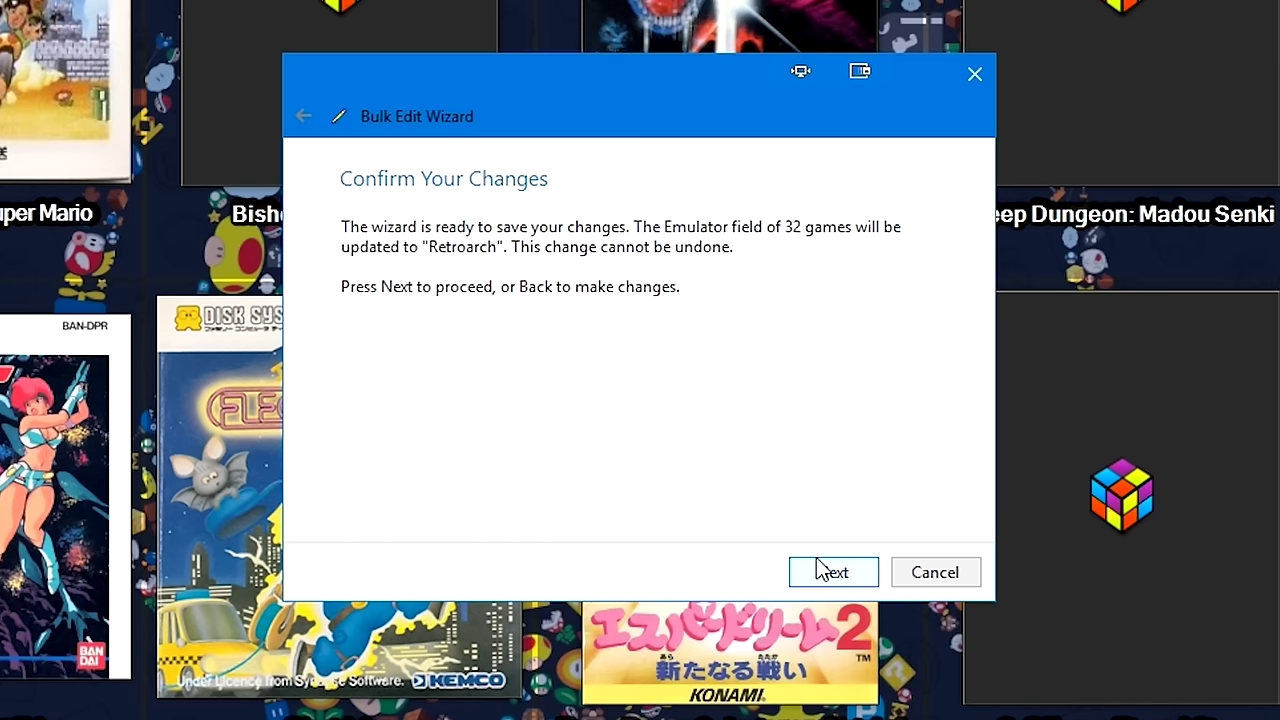
left_click(810, 575)
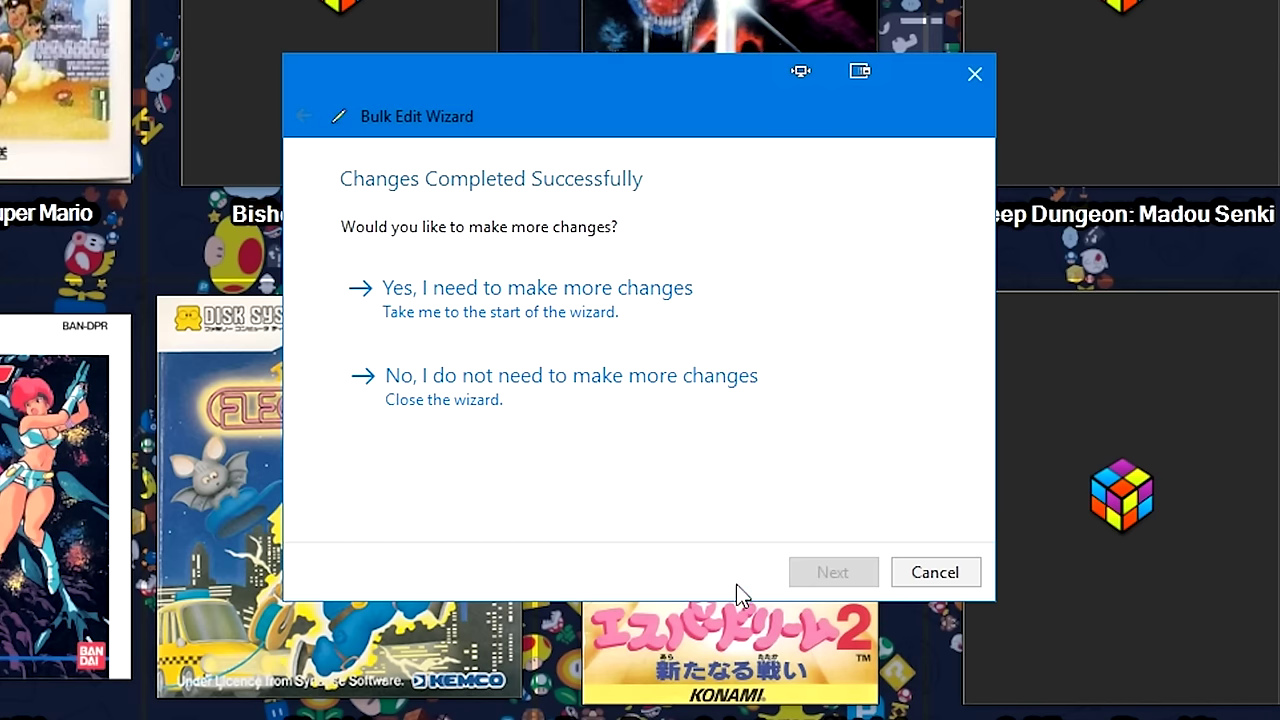
left_click(502, 404)
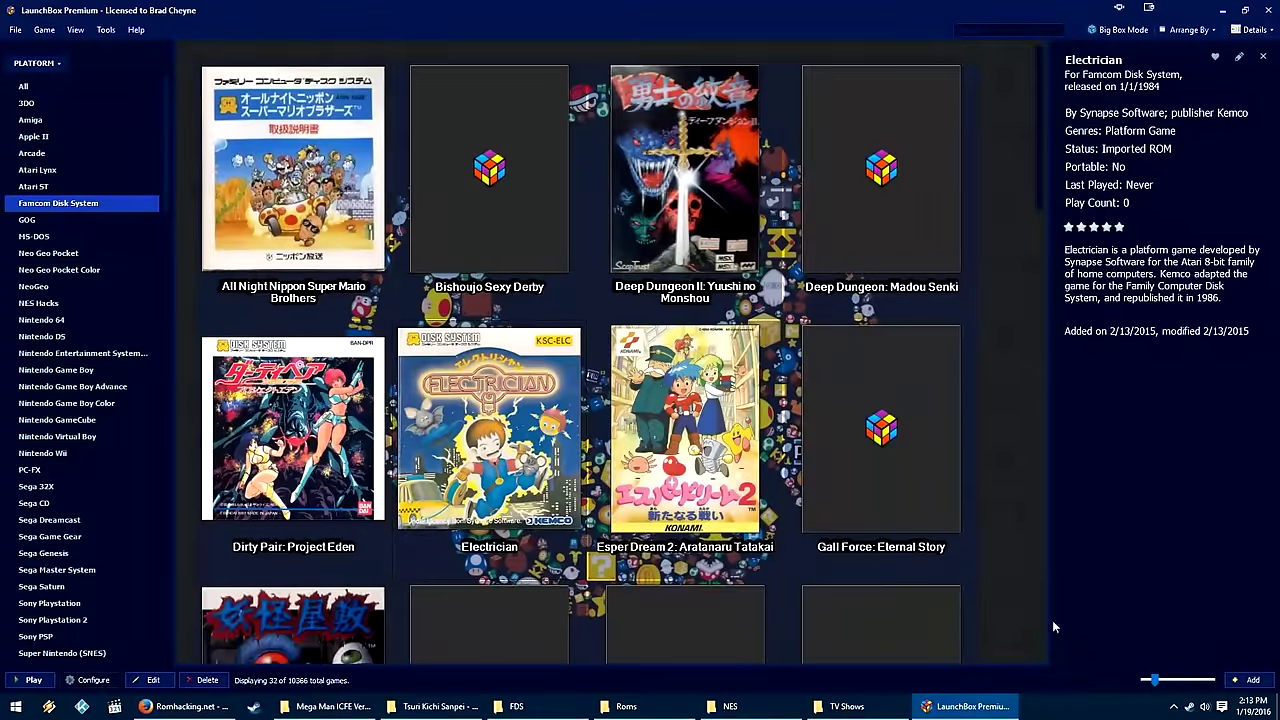
mouse_move(650, 659)
left_click(868, 464)
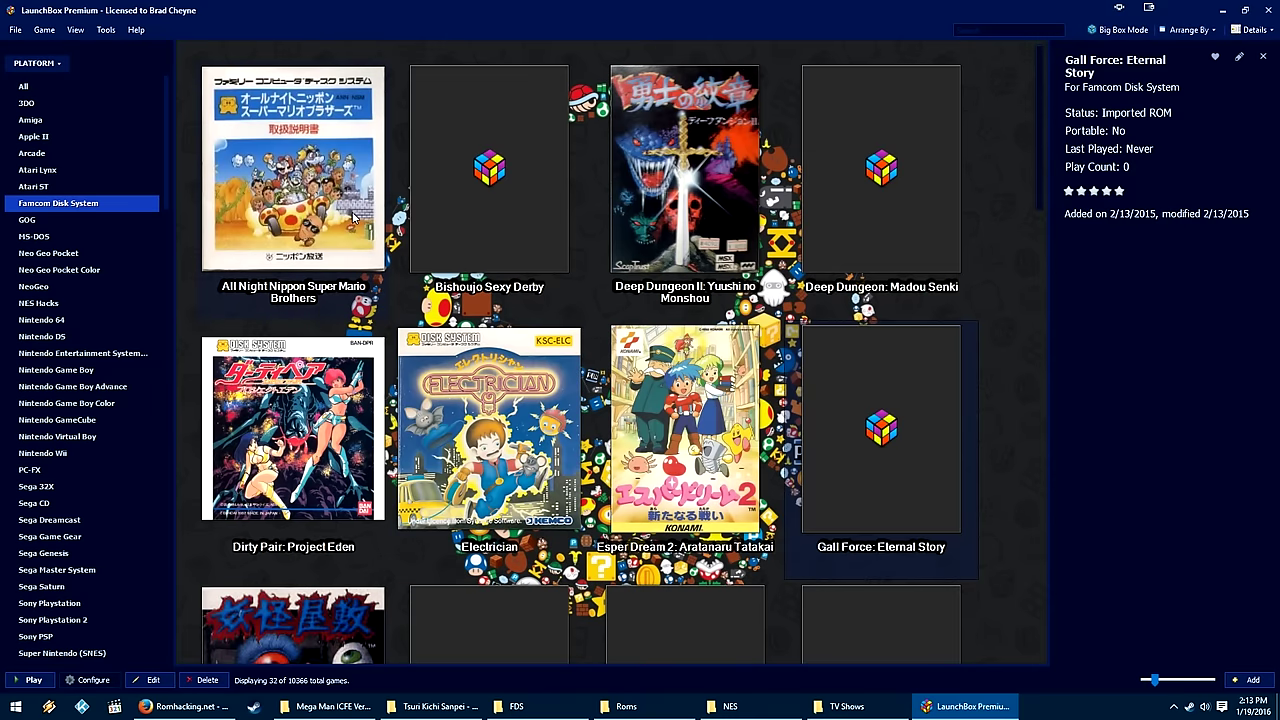
mouse_move(607, 366)
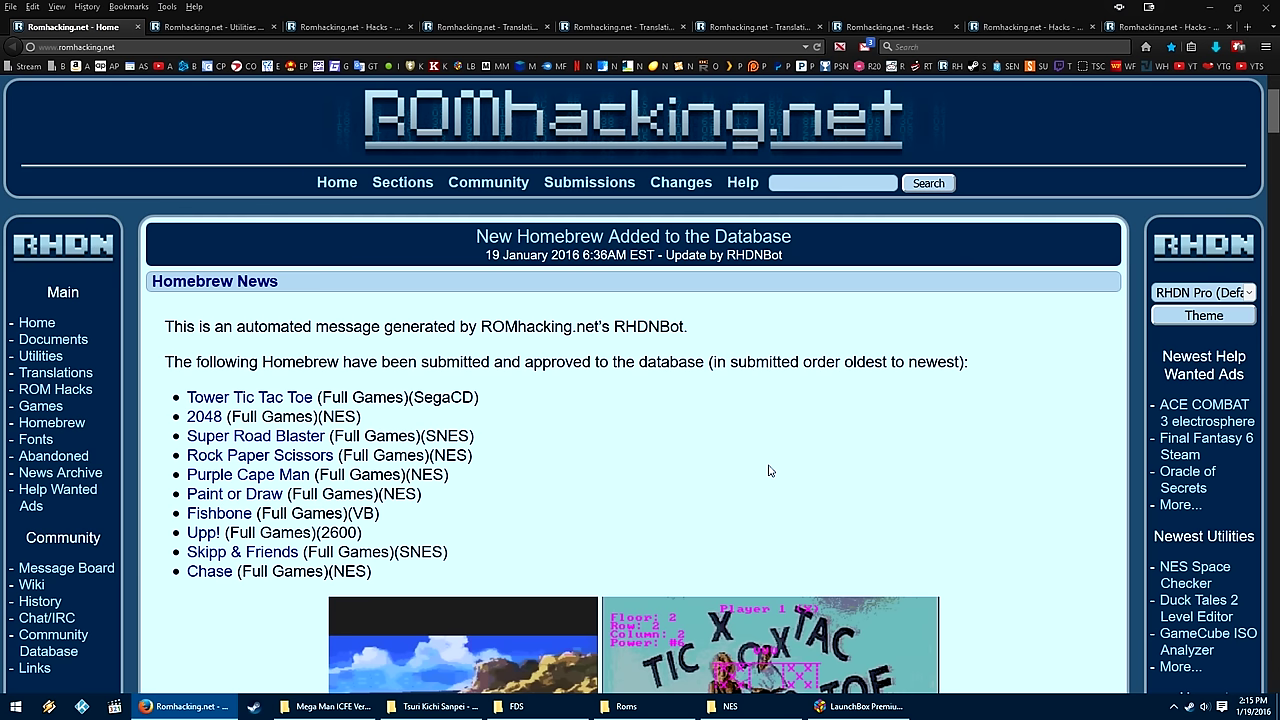
- Look through the ROMhacking.net home page news for newly added homebrew, ROM hacks and translations
scroll(769, 471, "down", 5)
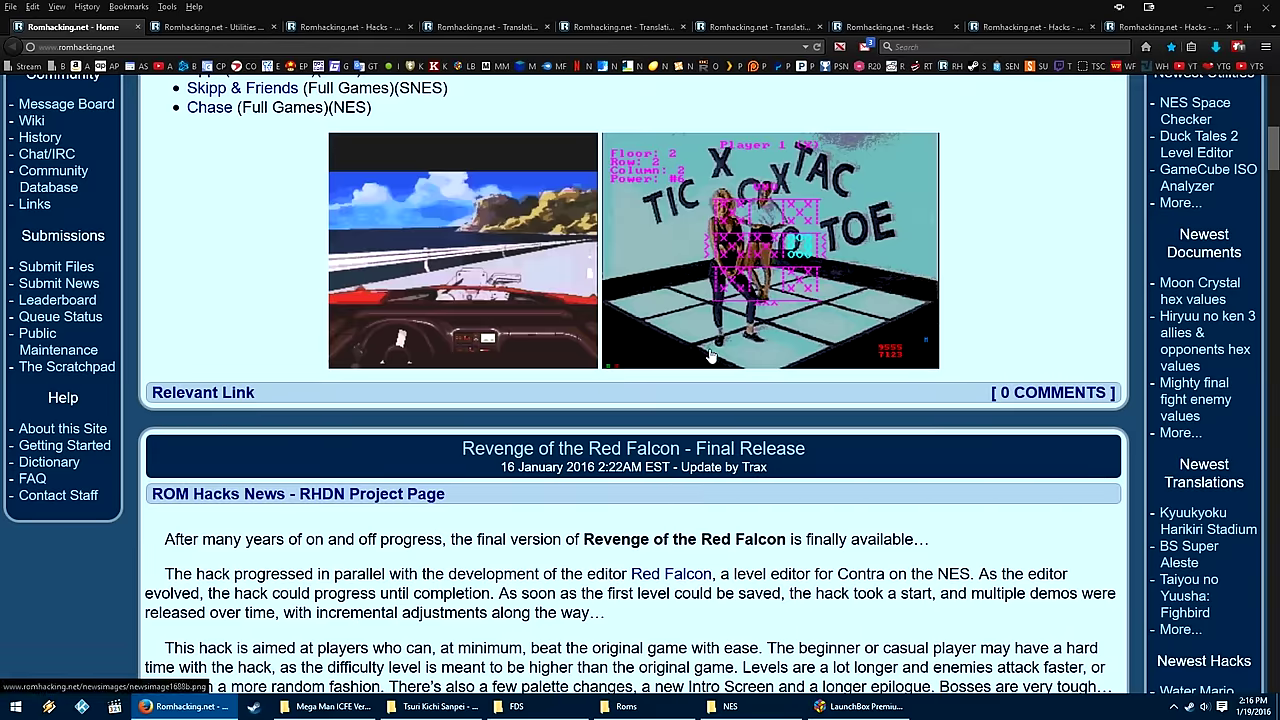
scroll(645, 353, "up", 5)
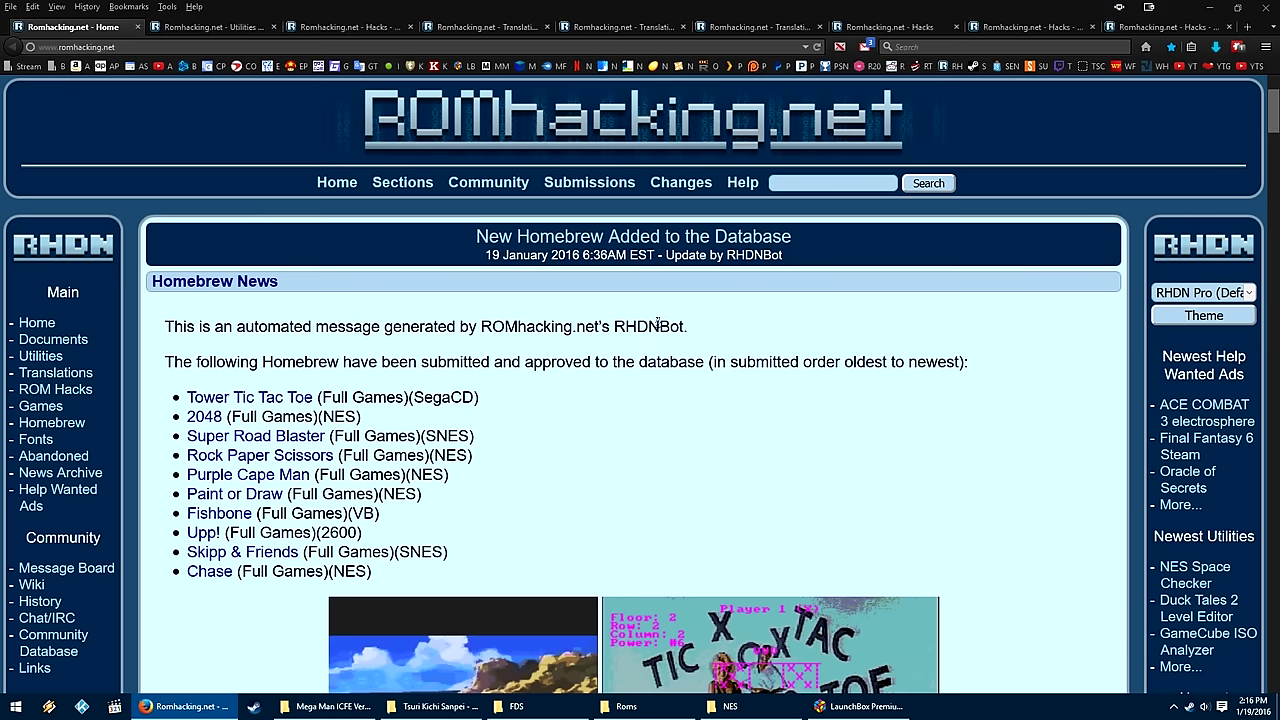
scroll(738, 385, "down", 8)
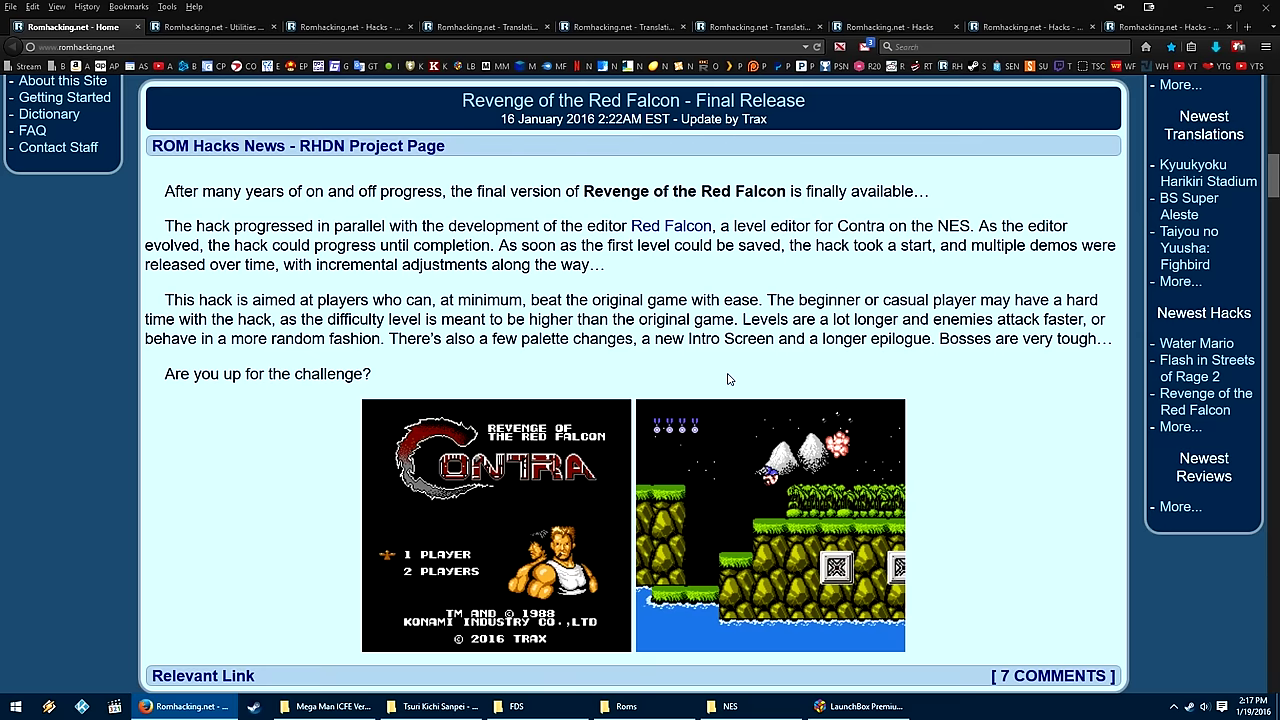
scroll(729, 379, "down", 6)
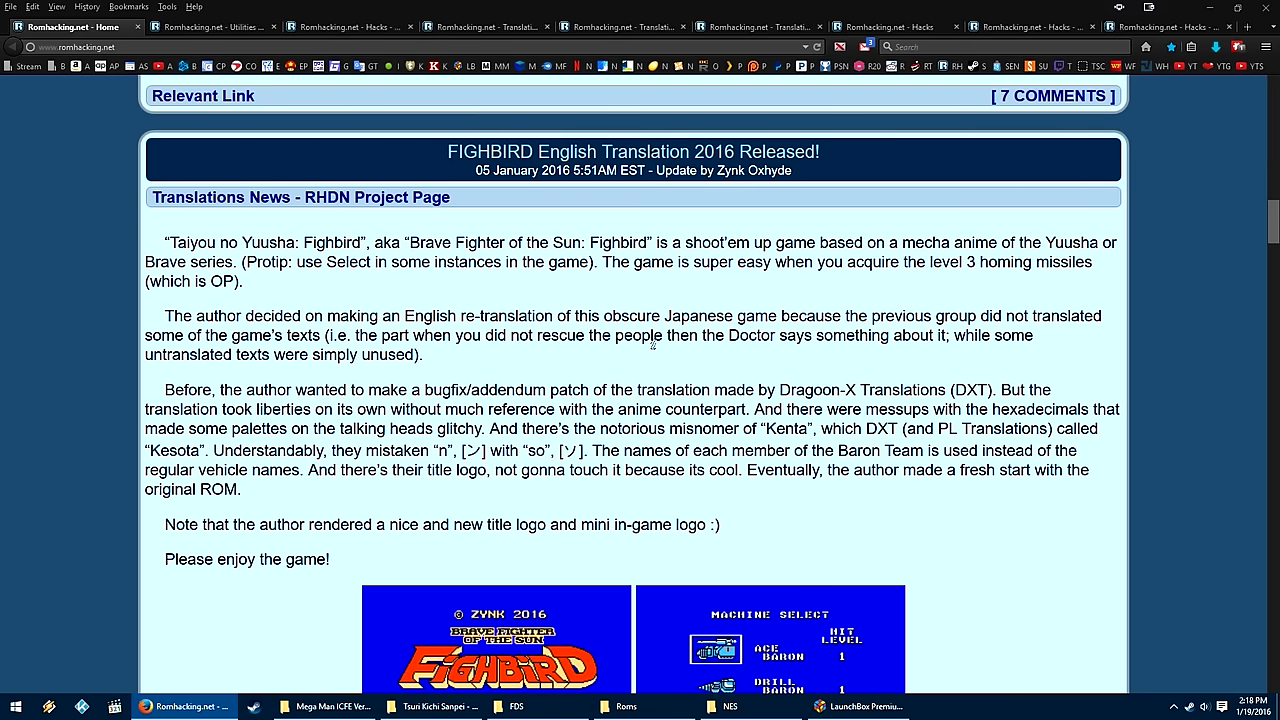
scroll(651, 345, "down", 4)
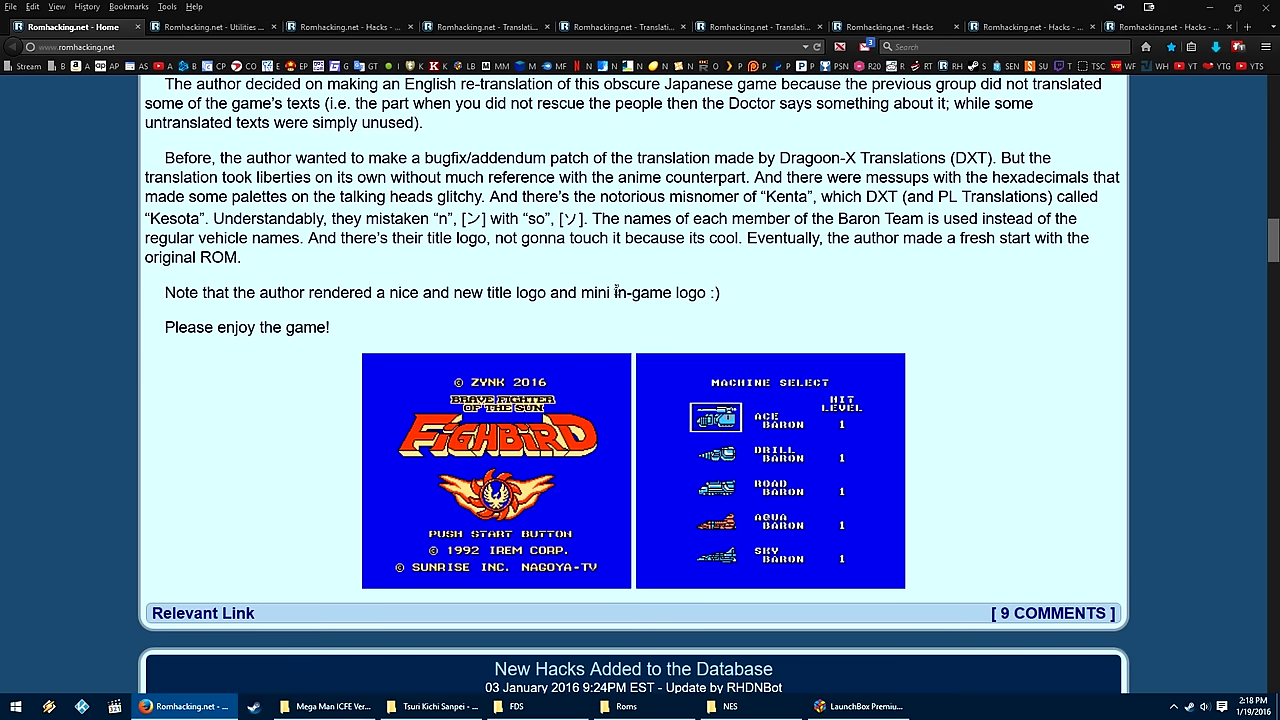
scroll(616, 290, "down", 4)
scroll(310, 205, "down", 5)
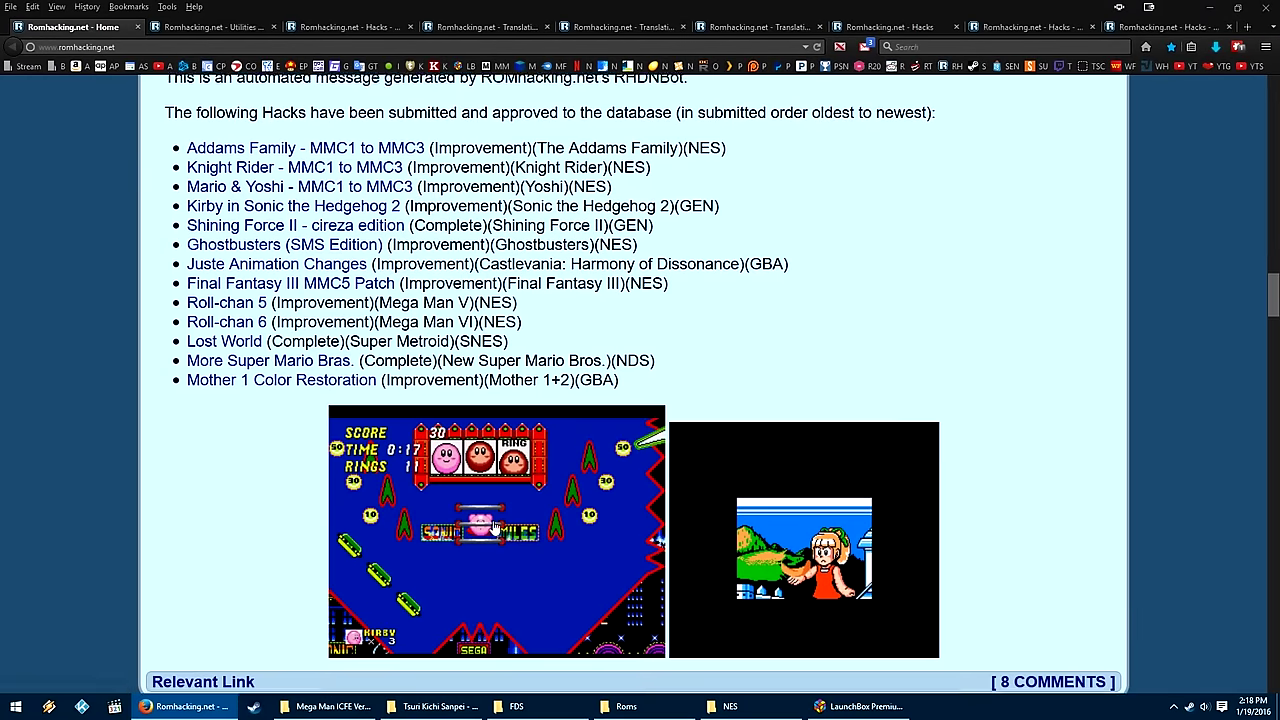
scroll(493, 527, "down", 1)
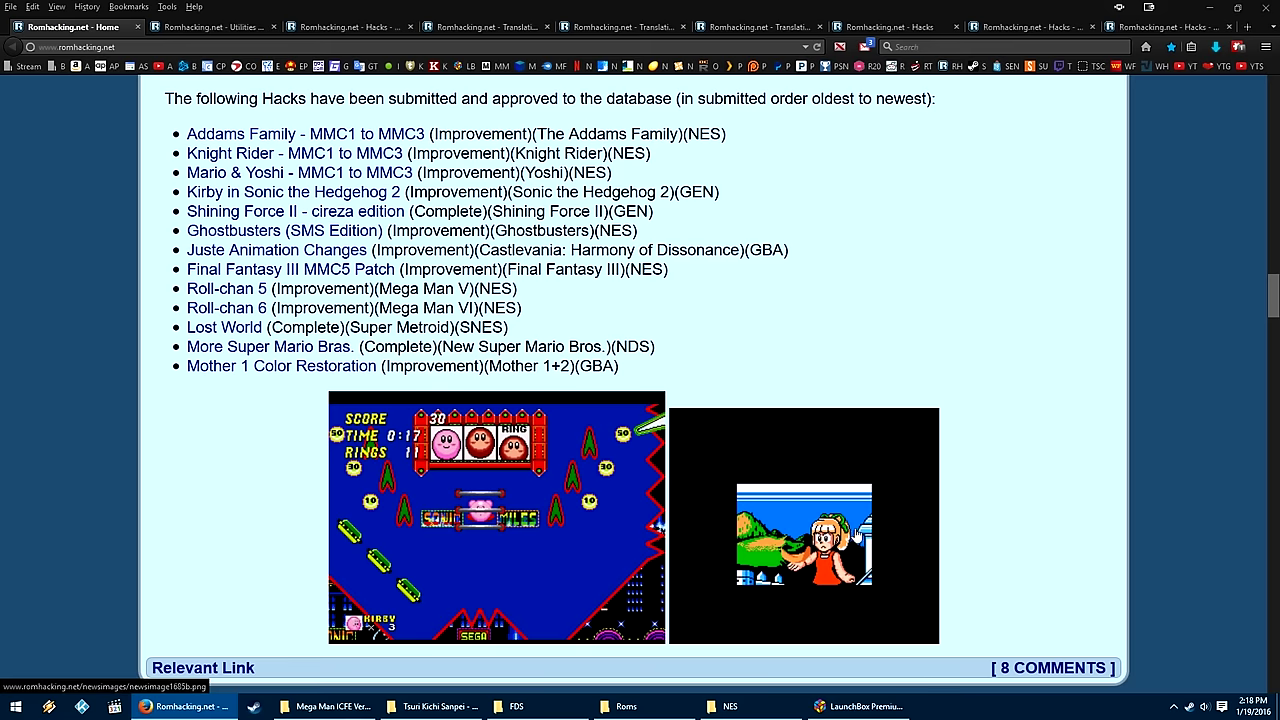
scroll(857, 537, "down", 10)
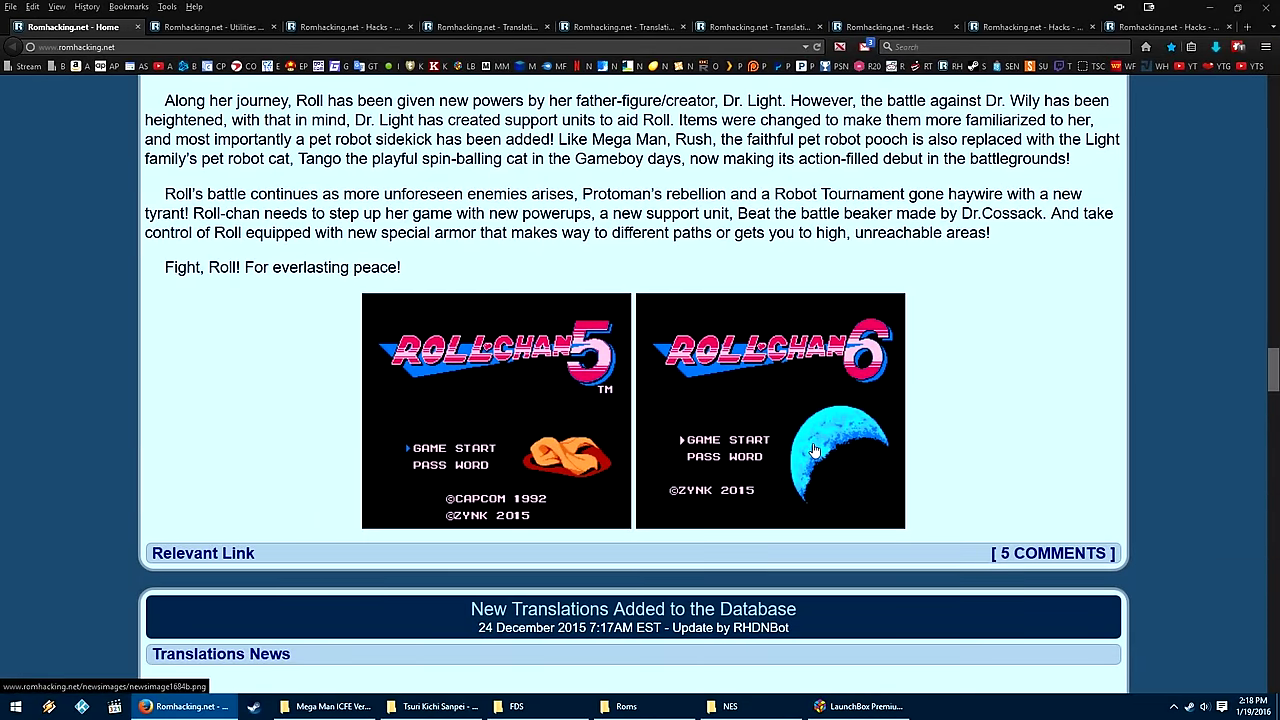
scroll(815, 451, "down", 5)
scroll(829, 486, "down", 1)
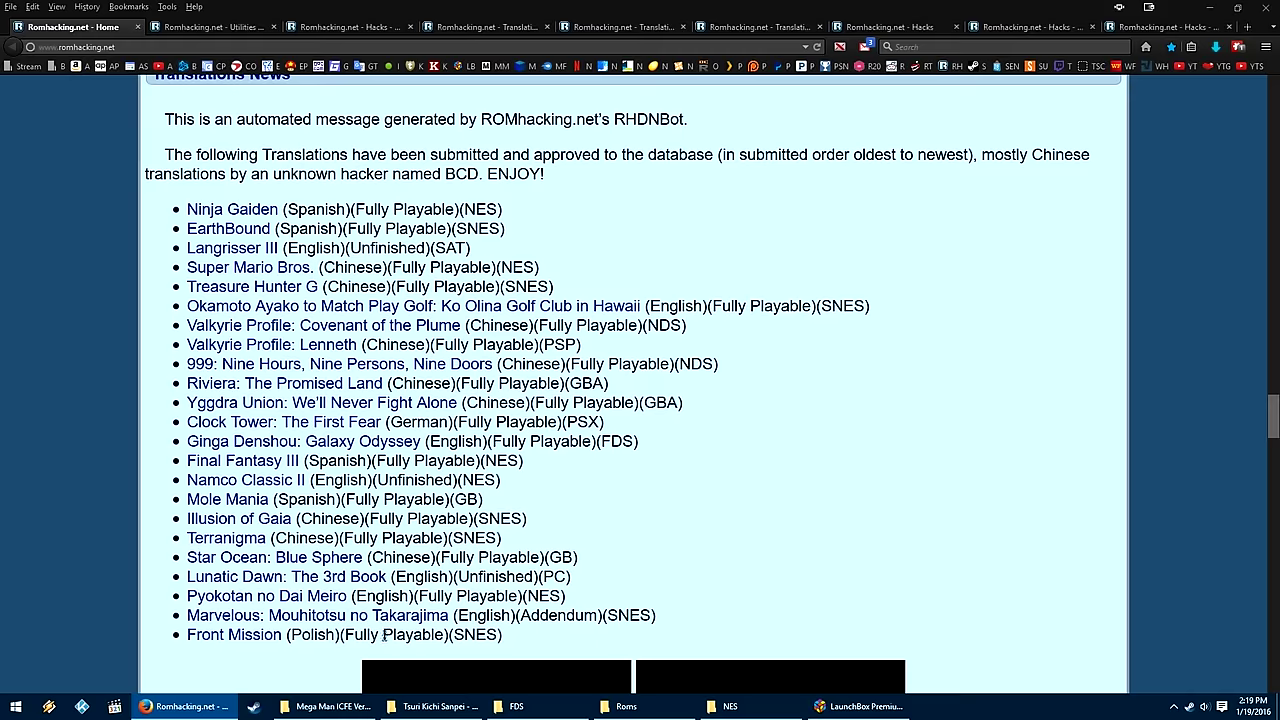
scroll(420, 527, "up", 15)
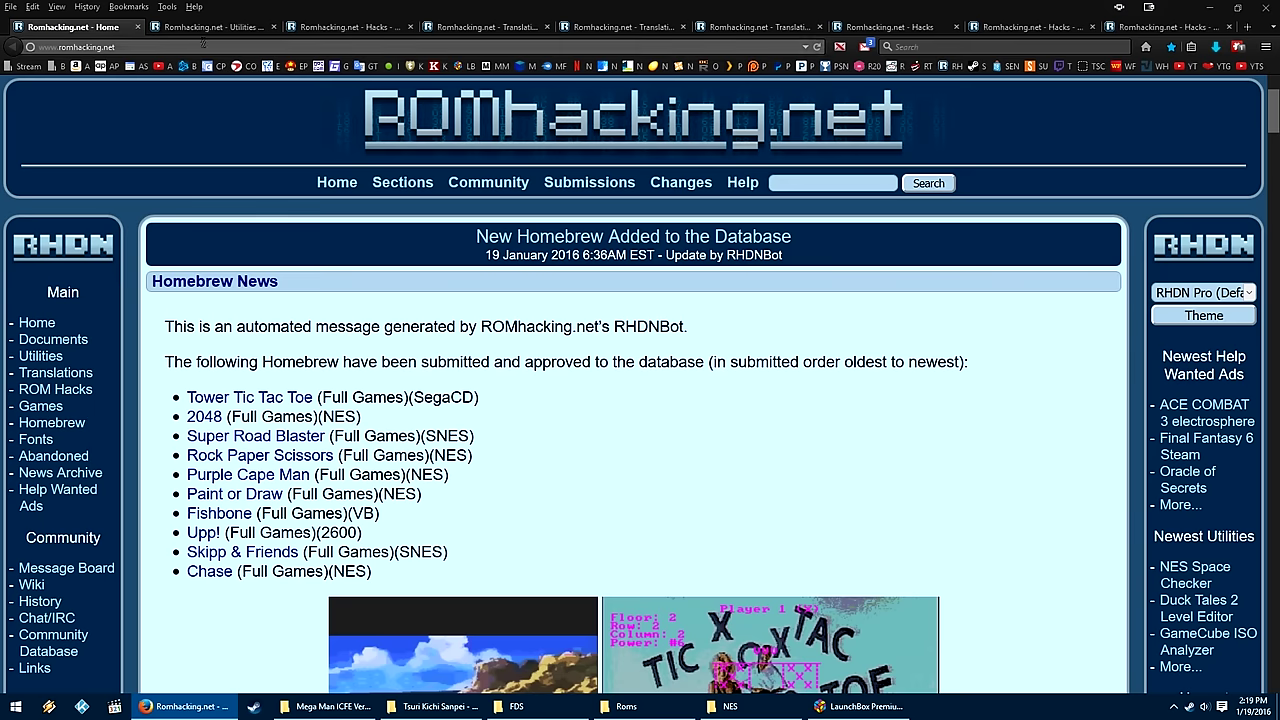
- Download the Lunar IPS utility from its ROMhacking.net page and save it as lips102.zip in the NES folder
key("ctrl+Tab")
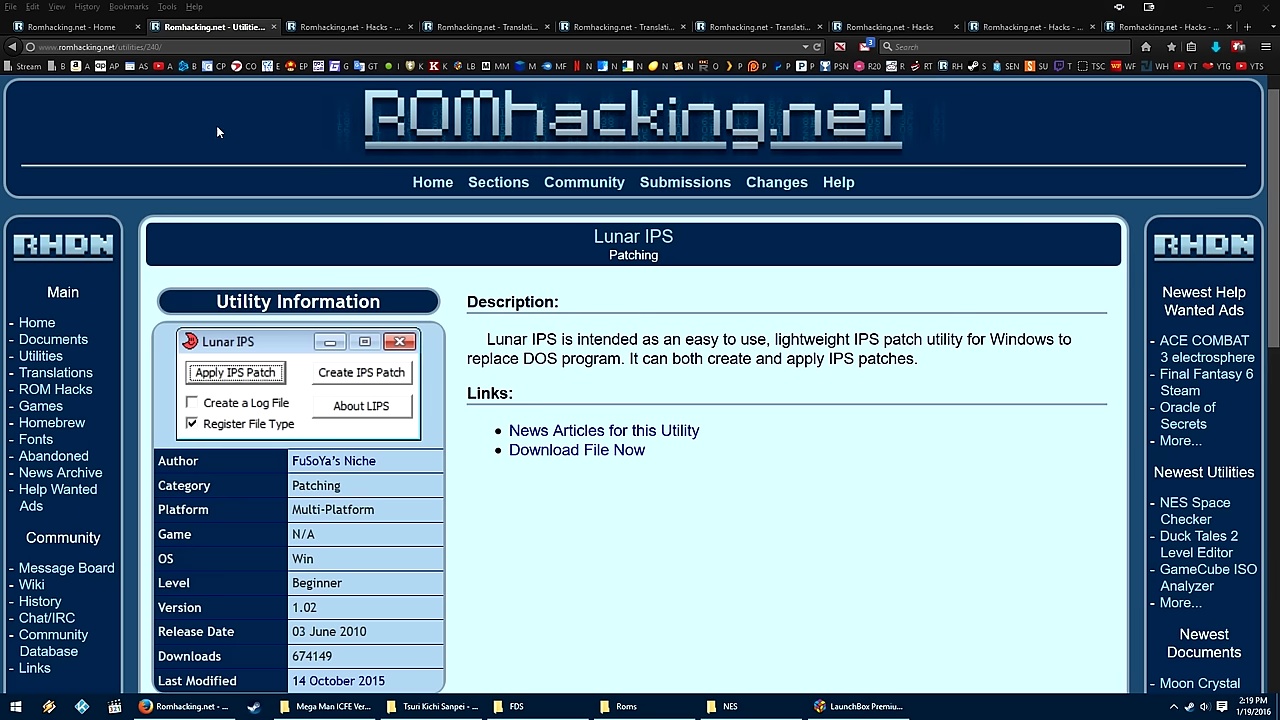
left_click(577, 450)
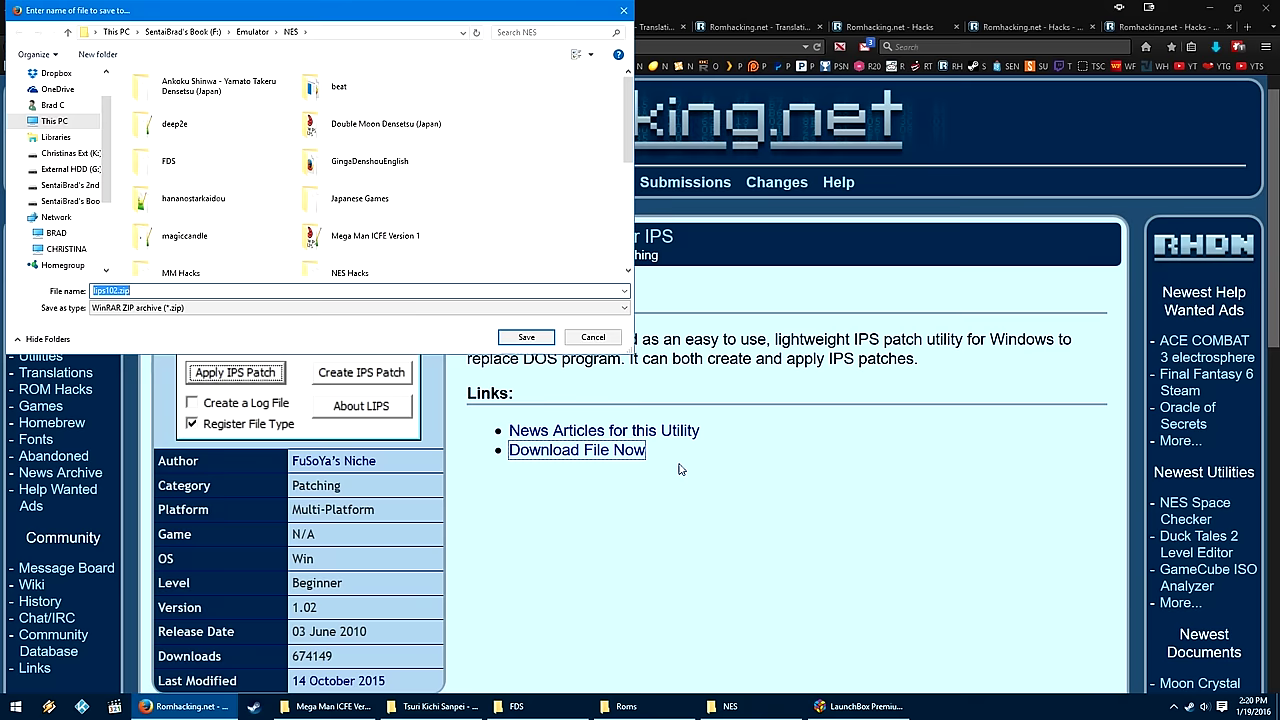
left_click(527, 338)
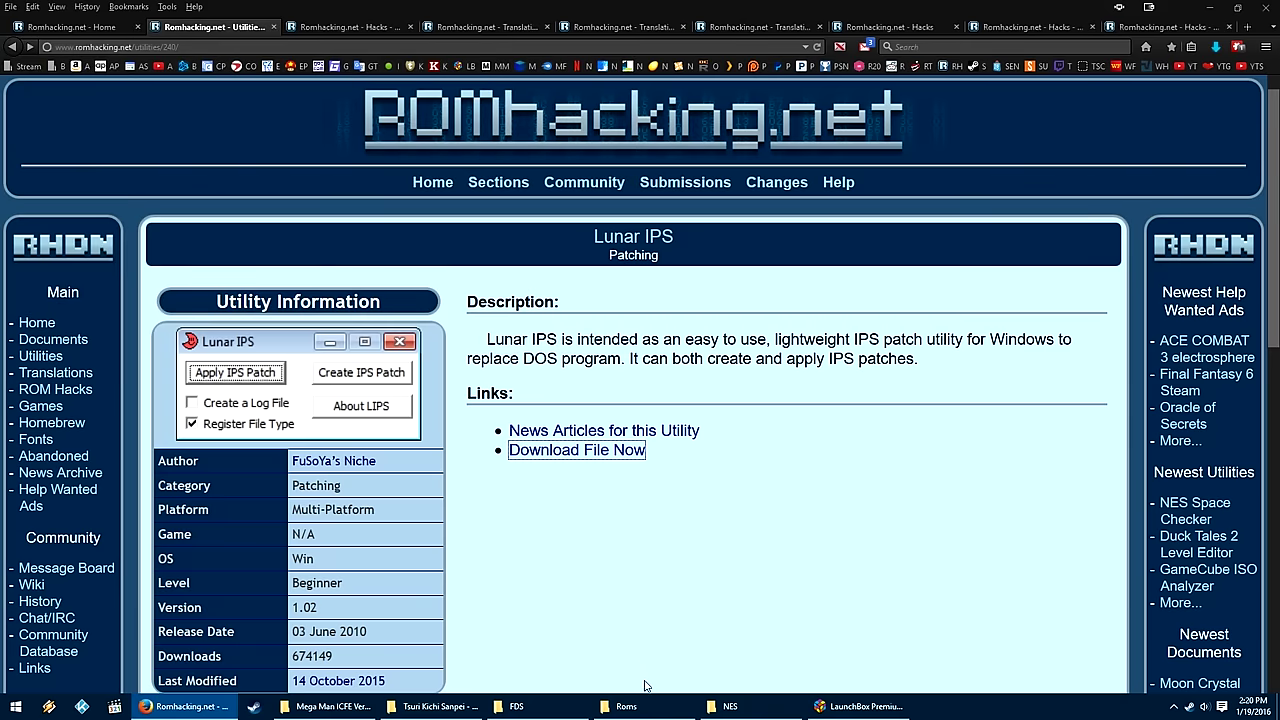
- Switch to the NES folder in File Explorer and extract the contents of lips102.zip there
left_click(730, 706)
right_click(757, 221)
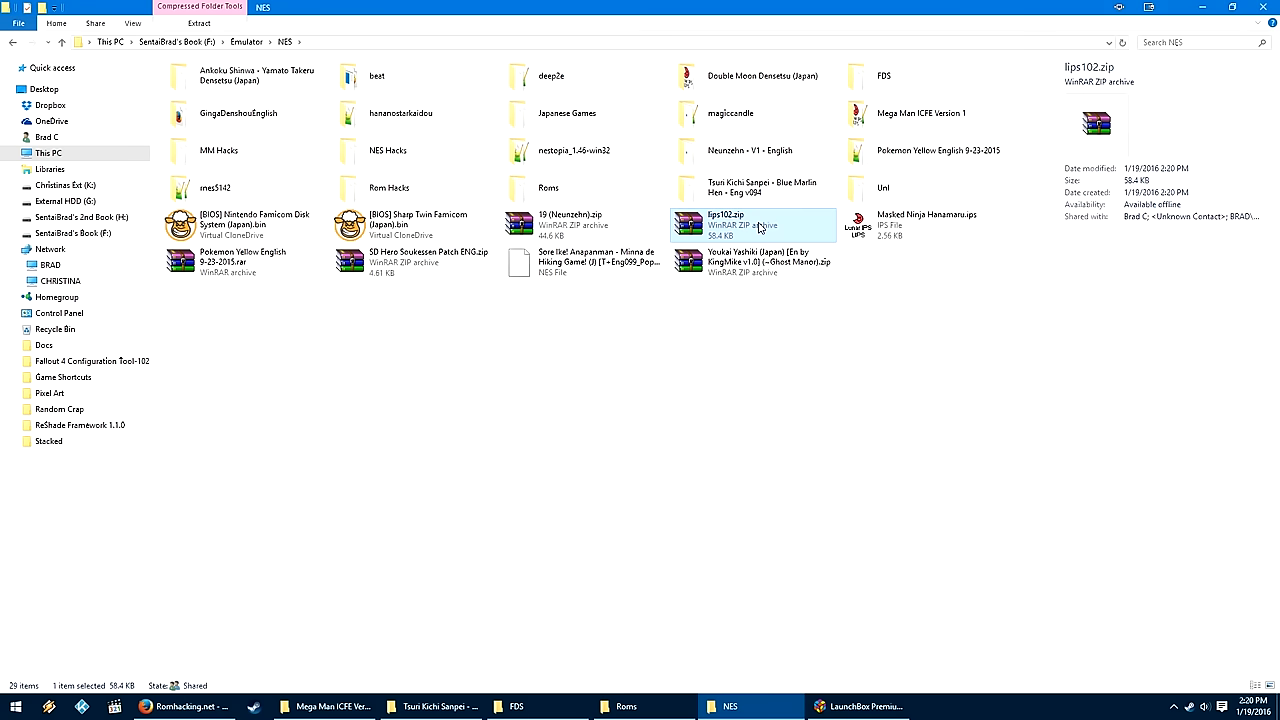
left_click(800, 271)
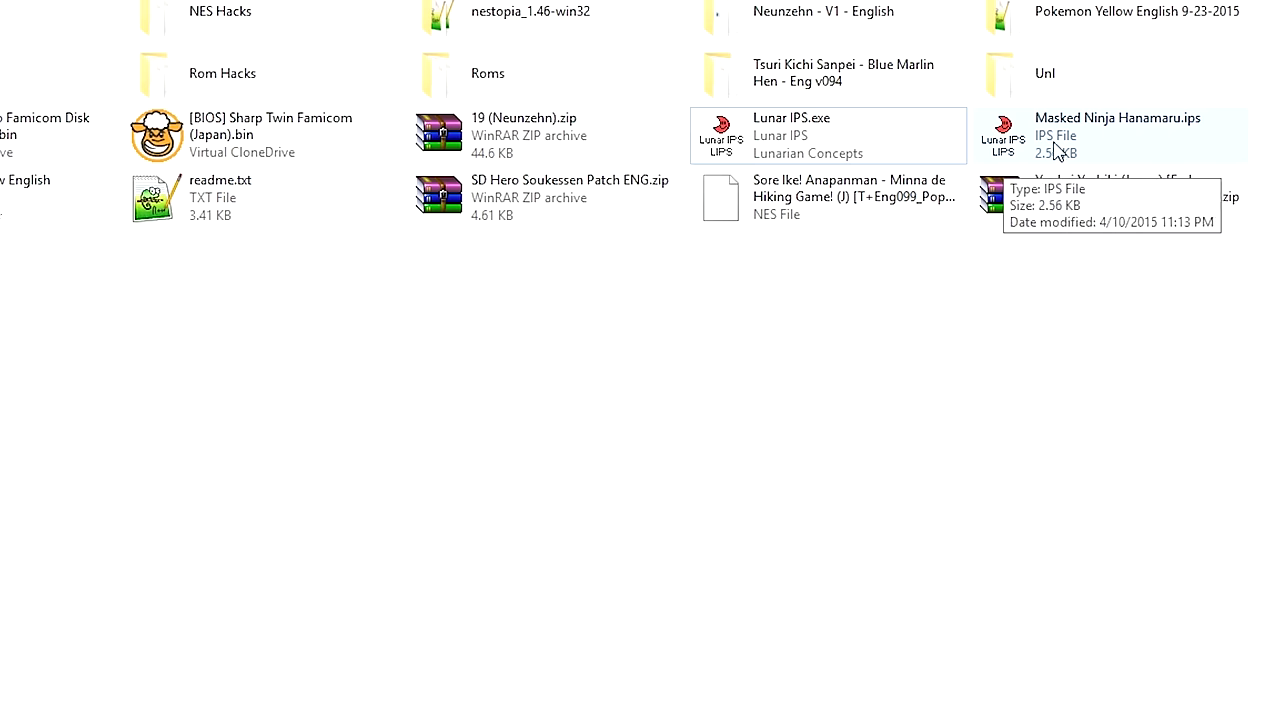
- Choose to open Masked Ninja Hanamaru.ips with another app and start browsing this PC for the program
right_click(1057, 150)
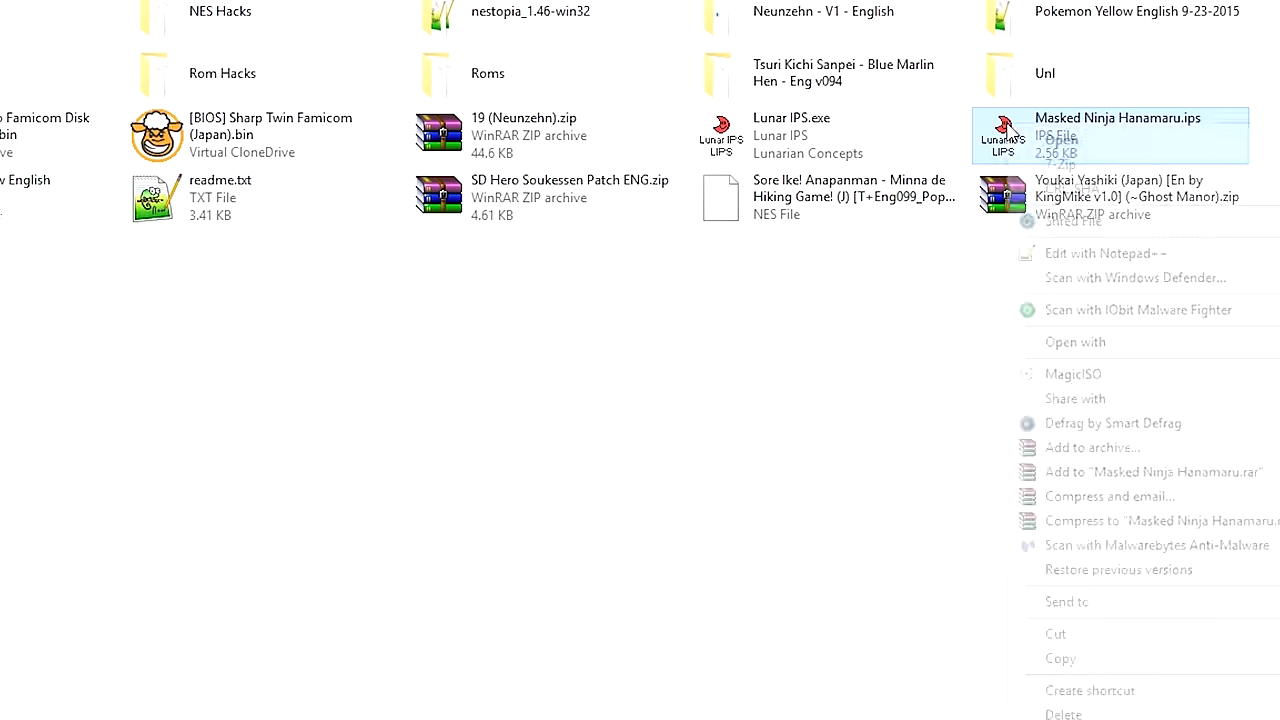
mouse_move(1274, 356)
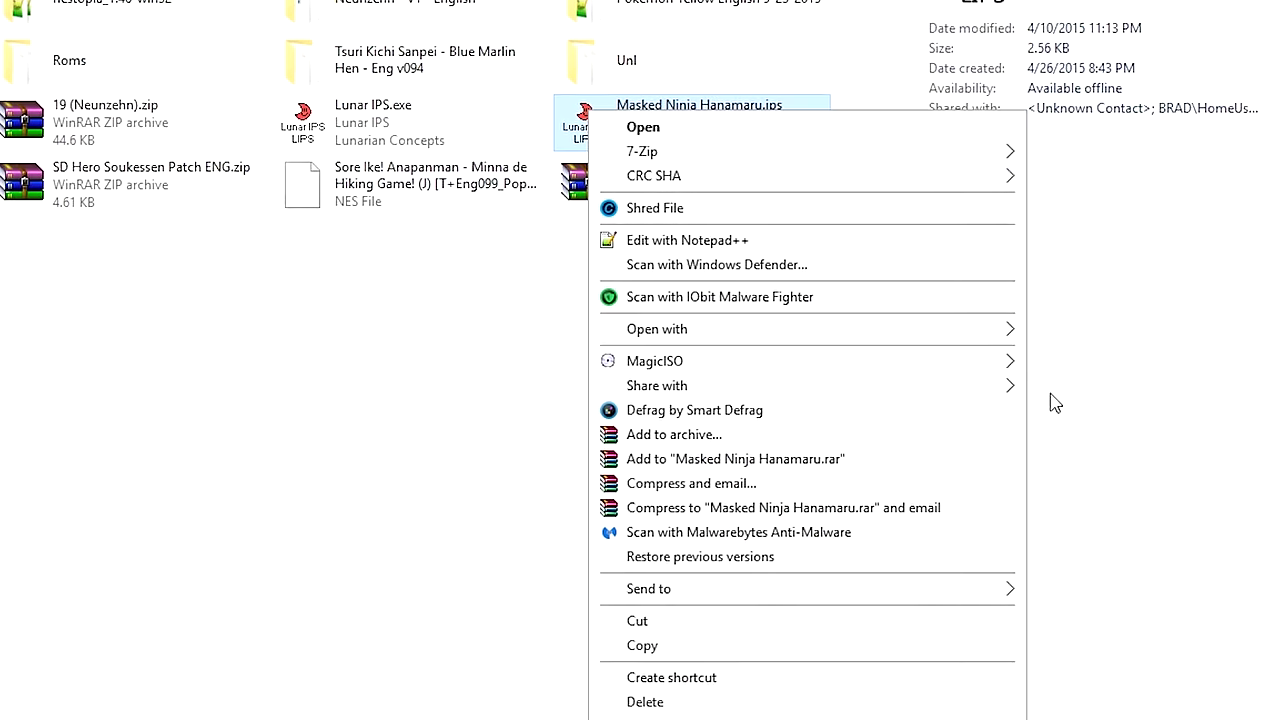
mouse_move(906, 334)
left_click(1110, 412)
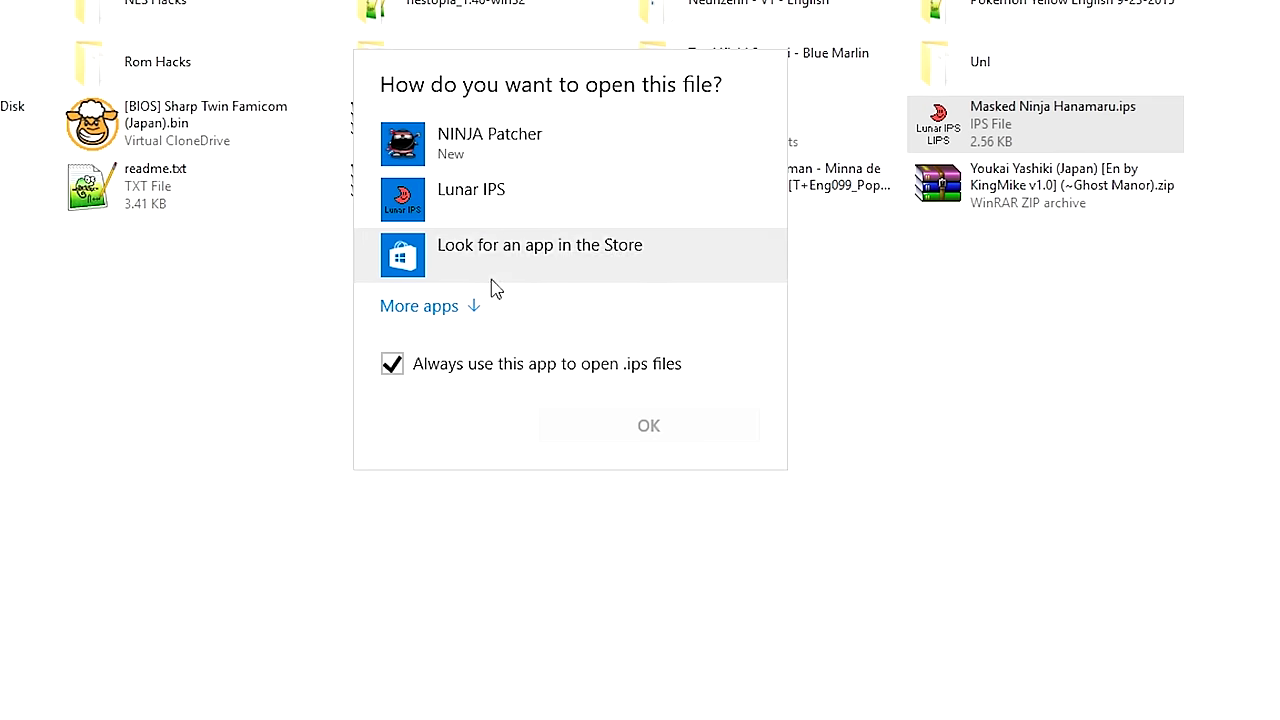
left_click(466, 308)
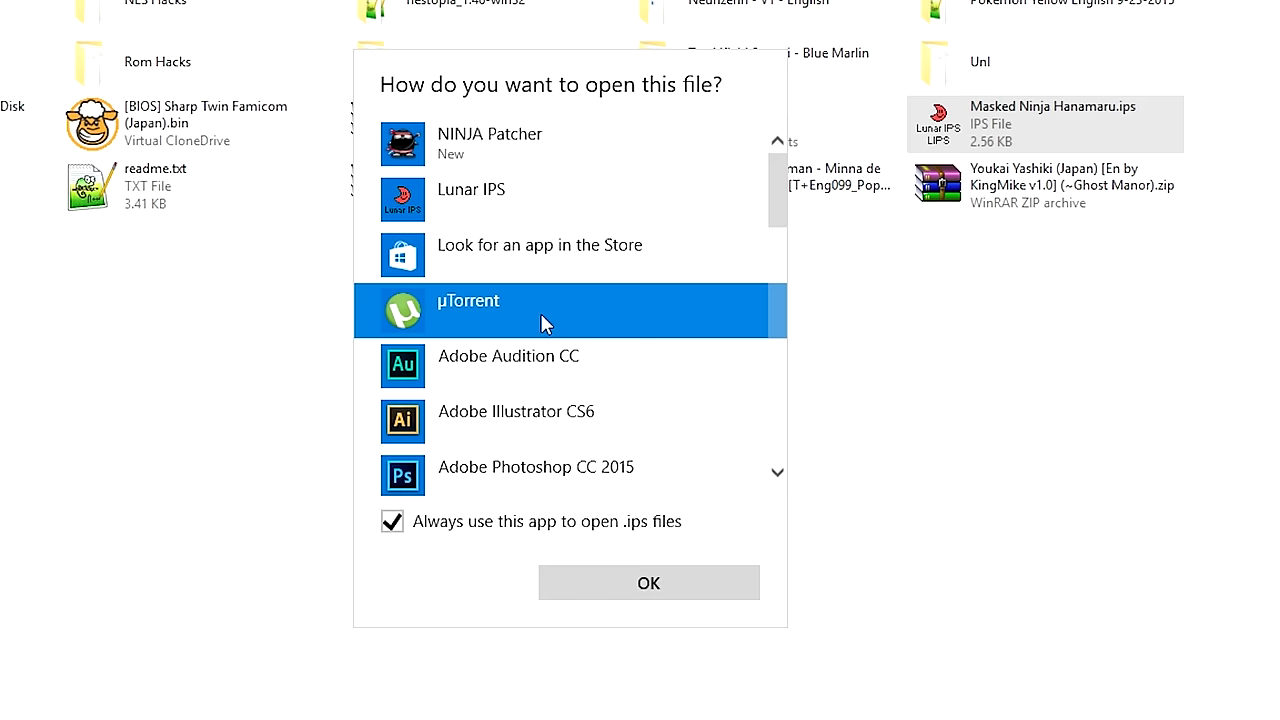
left_click(547, 210)
scroll(646, 491, "down", 6)
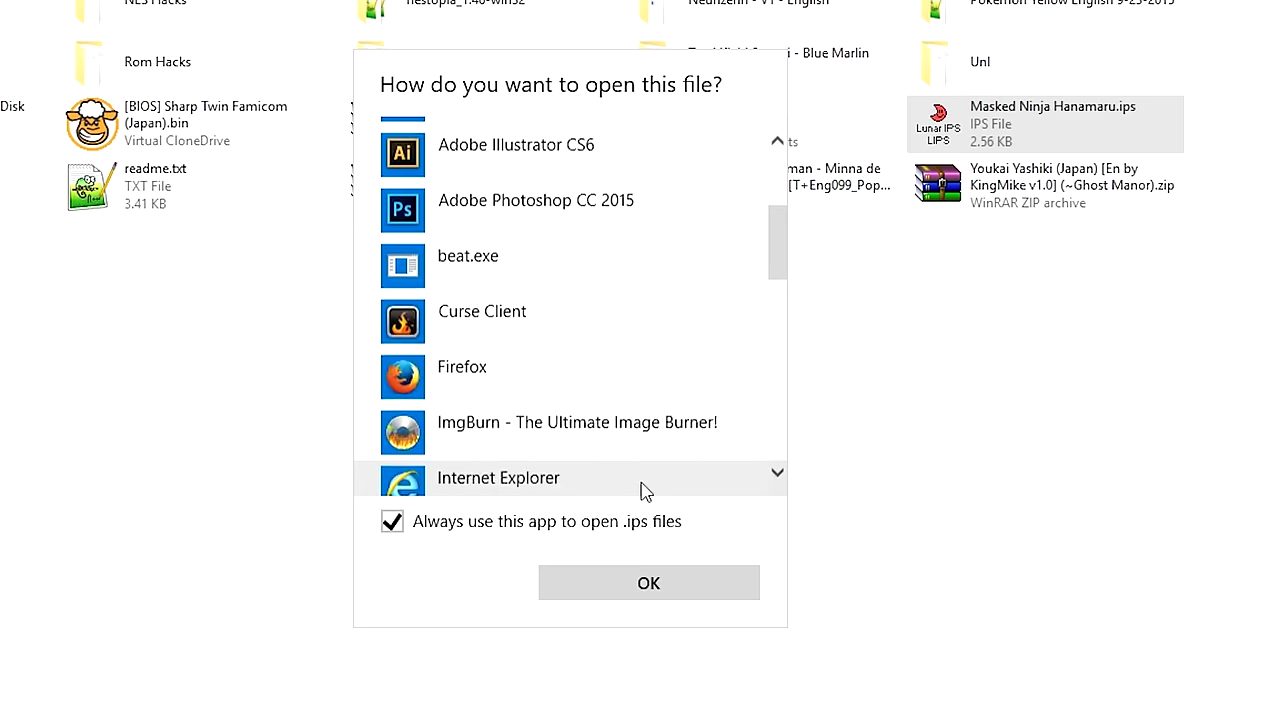
scroll(632, 491, "down", 3)
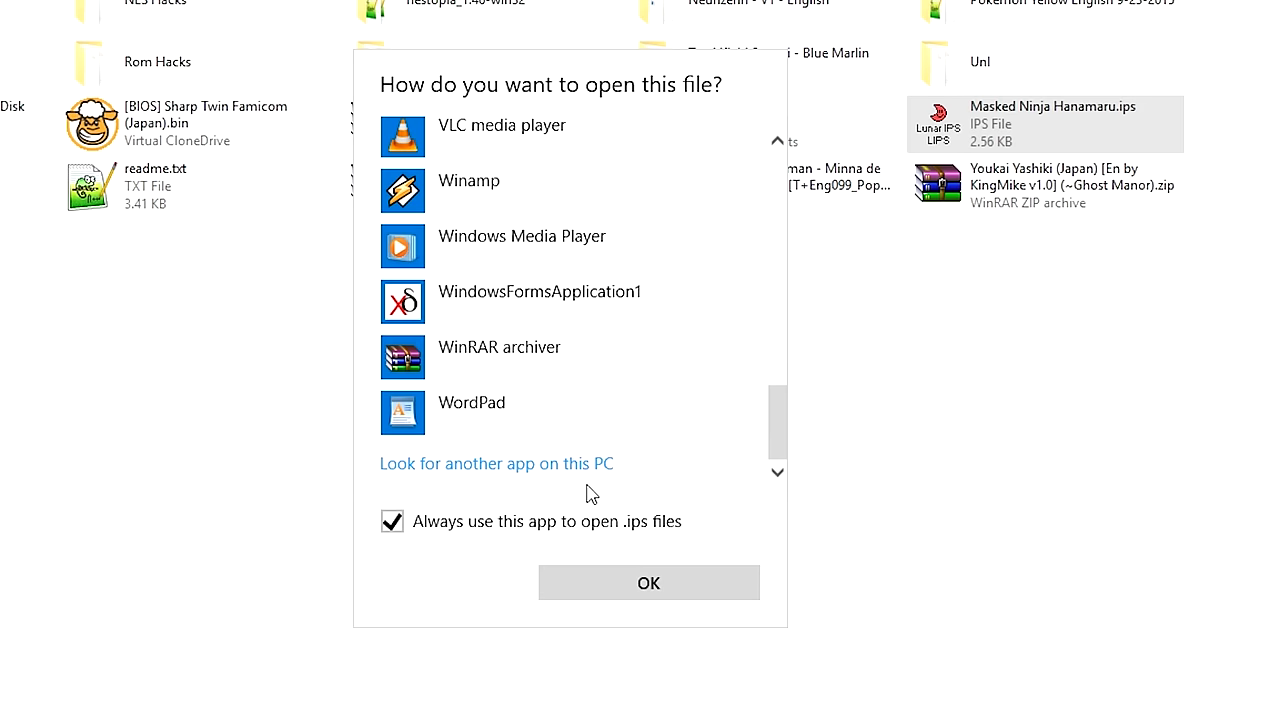
left_click(576, 464)
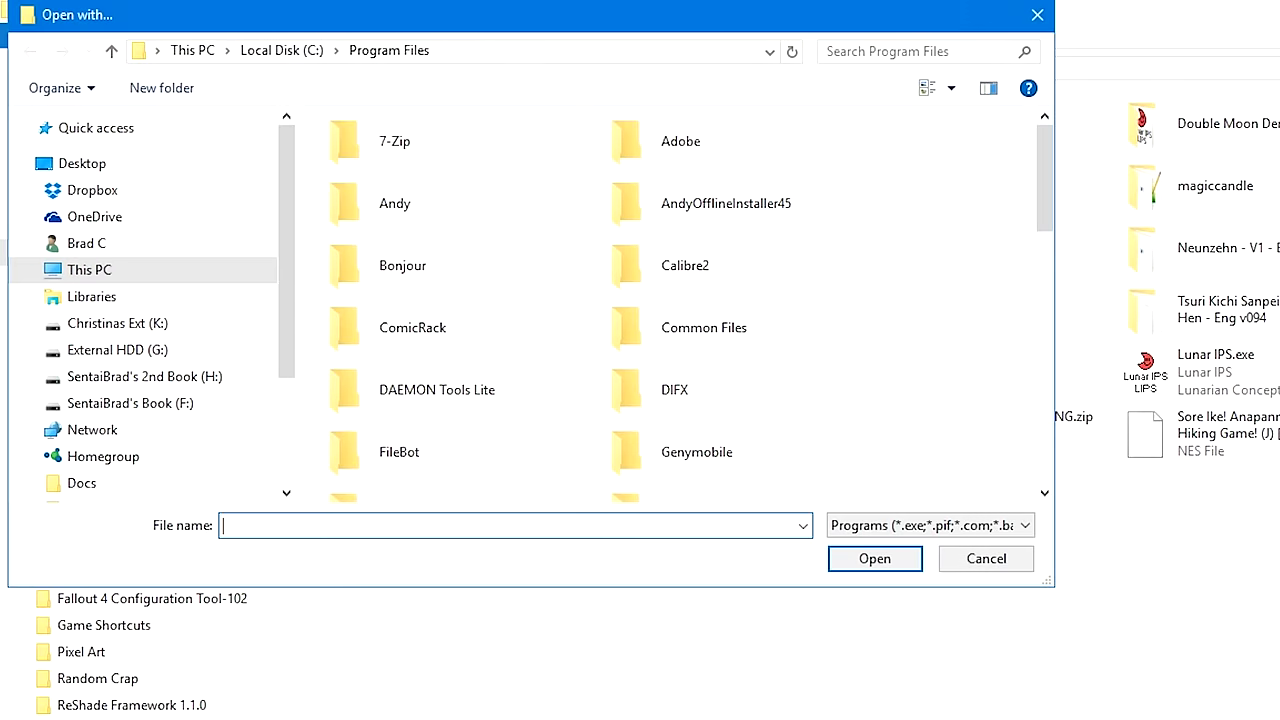
- Go to F:\Emulator\NES and pick Lunar IPS.exe as the program that always opens .ips files
left_click(730, 51)
type("F:\\Emulator\\NES")
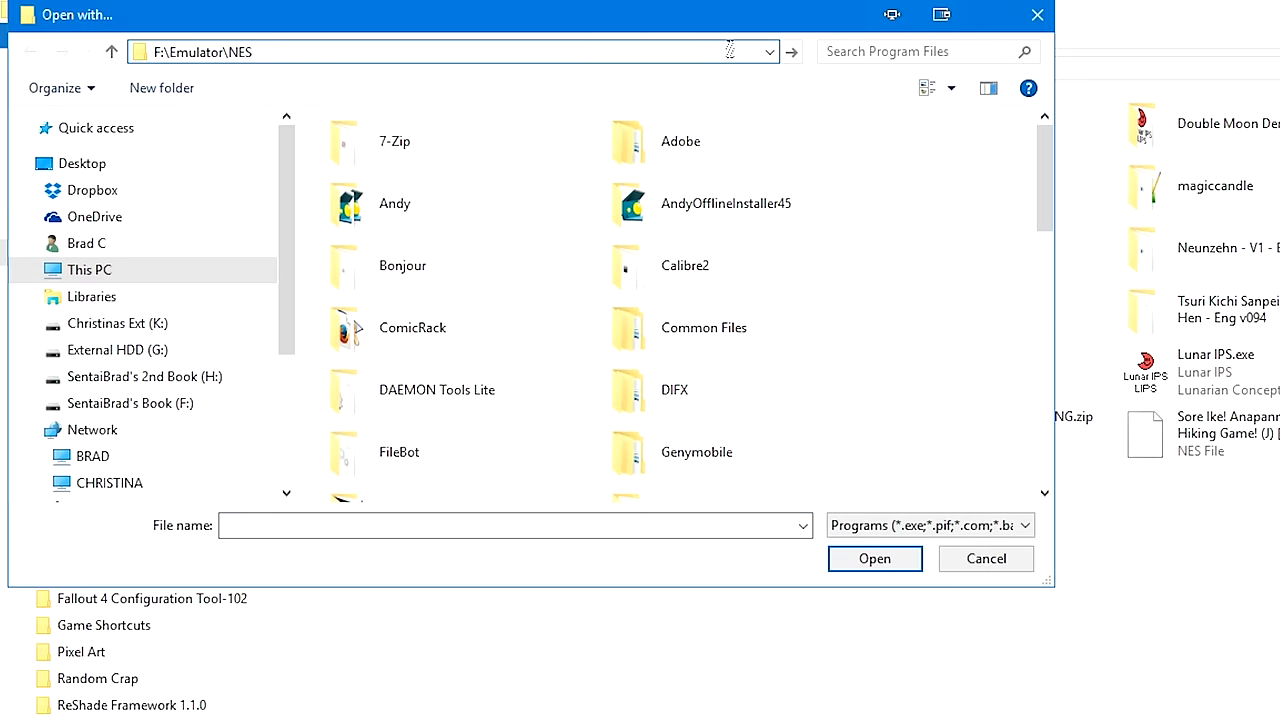
key("Return")
scroll(818, 262, "down", 3)
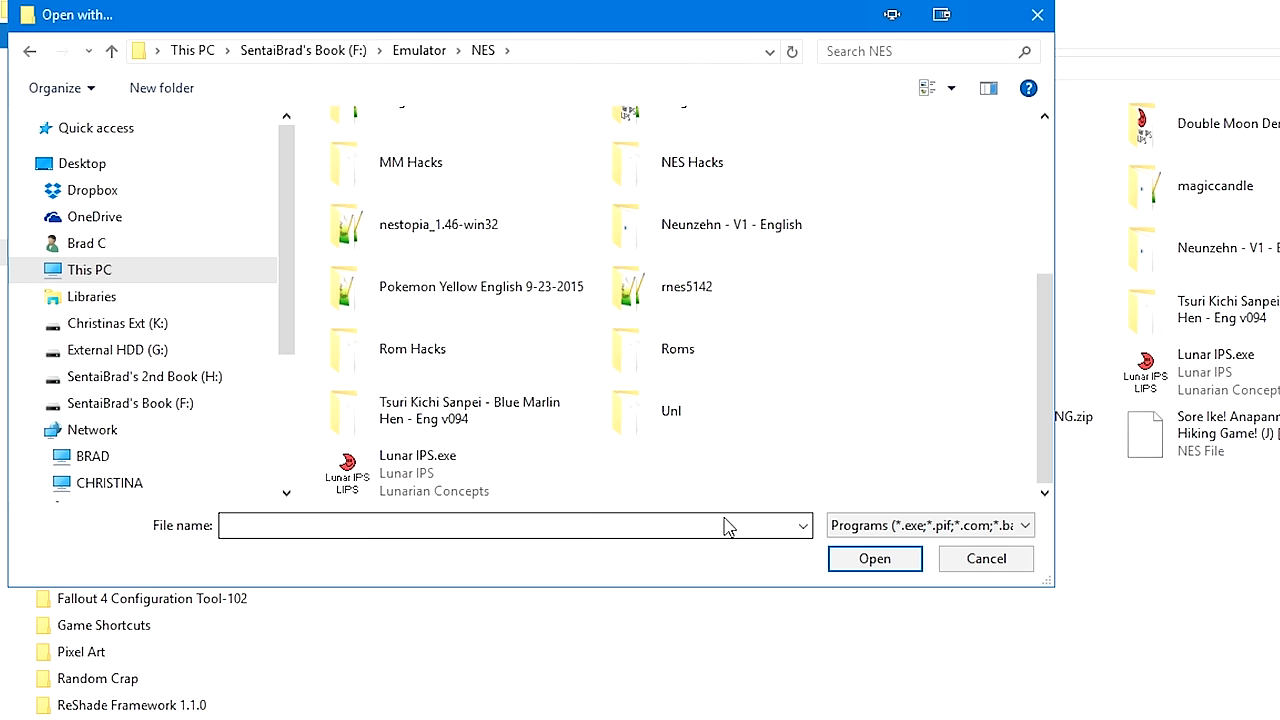
left_click(527, 472)
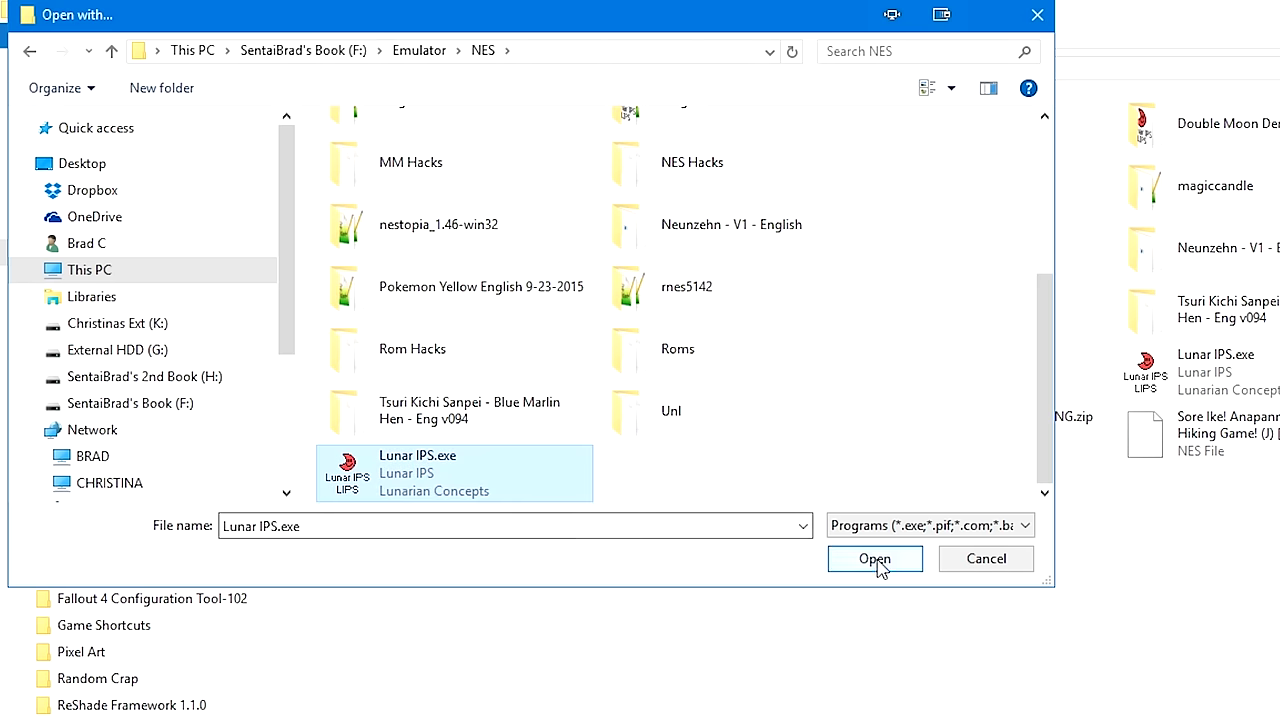
left_click(874, 558)
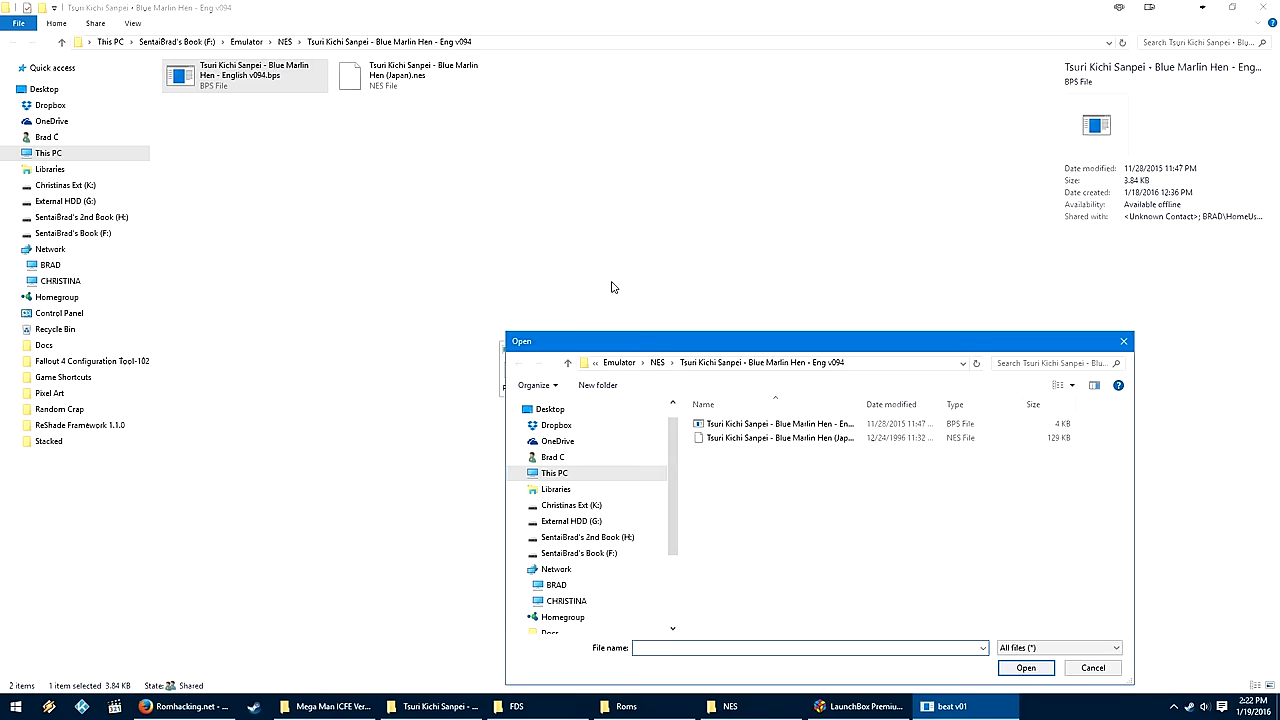
- Patch Tsuri Kichi Sanpei - Blue Marlin Hen (Japan).nes with beat, save the output as Tsuri Kichi Sanpei - Blue Marlin Hen (J T+En).nes, and close beat
double_click(746, 438)
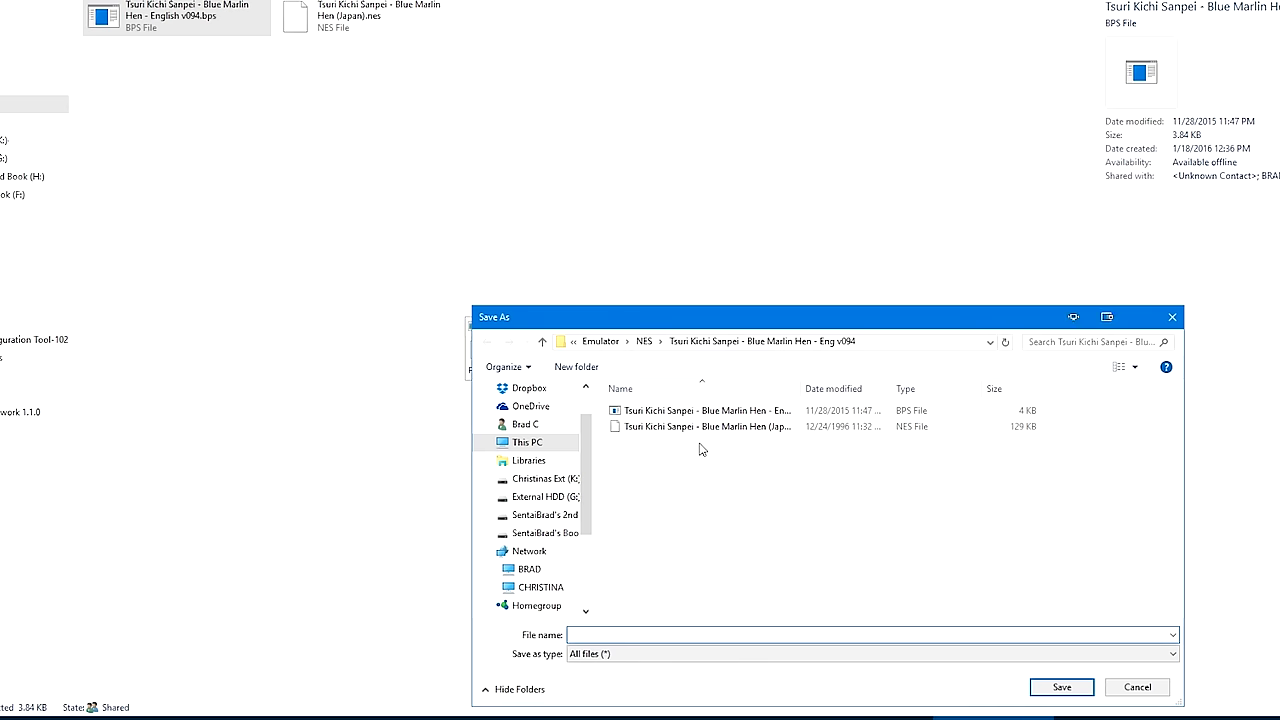
left_click_drag(799, 384, 878, 381)
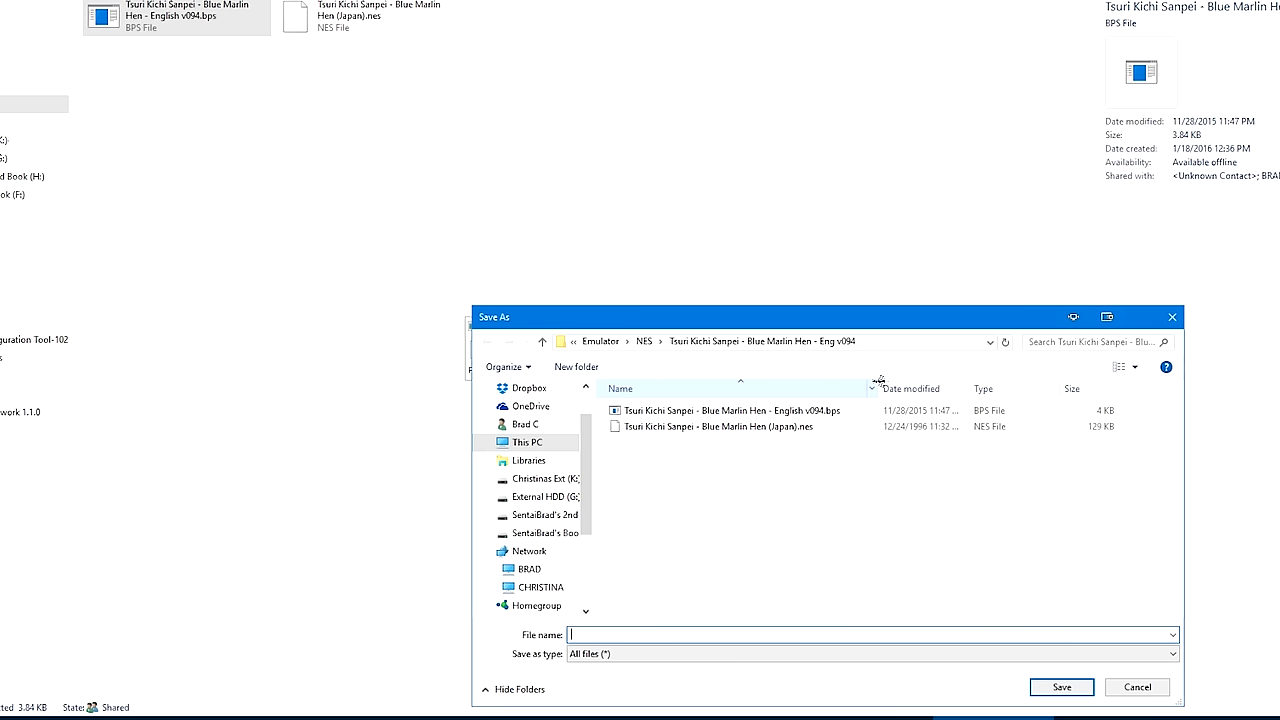
left_click(754, 430)
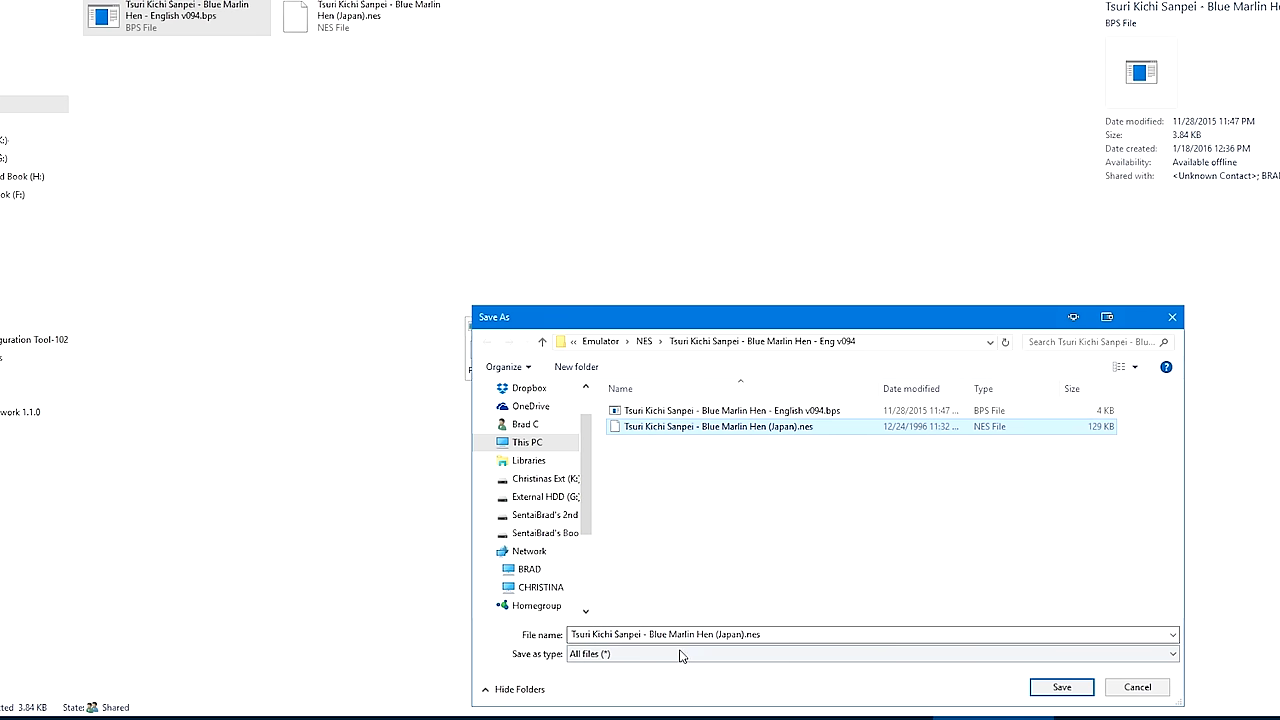
left_click(740, 636)
left_click(746, 634)
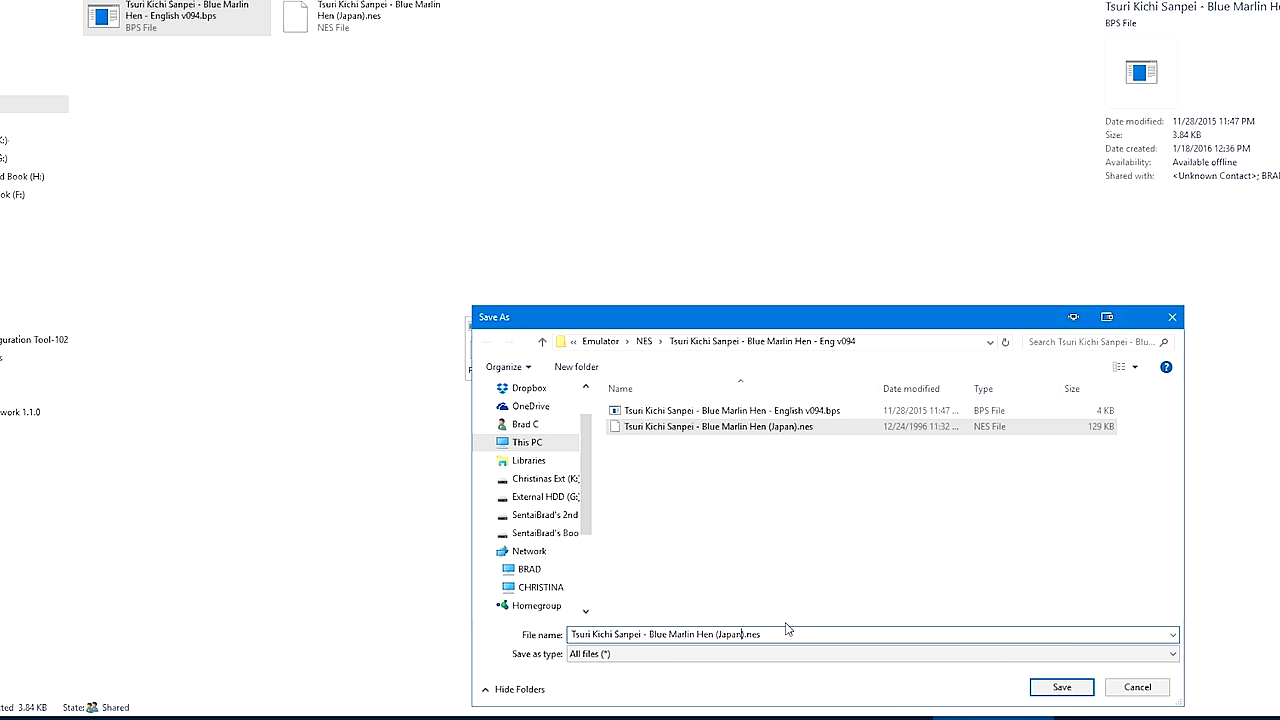
key("BackSpace")
key("BackSpace")
key("BackSpace")
key("BackSpace")
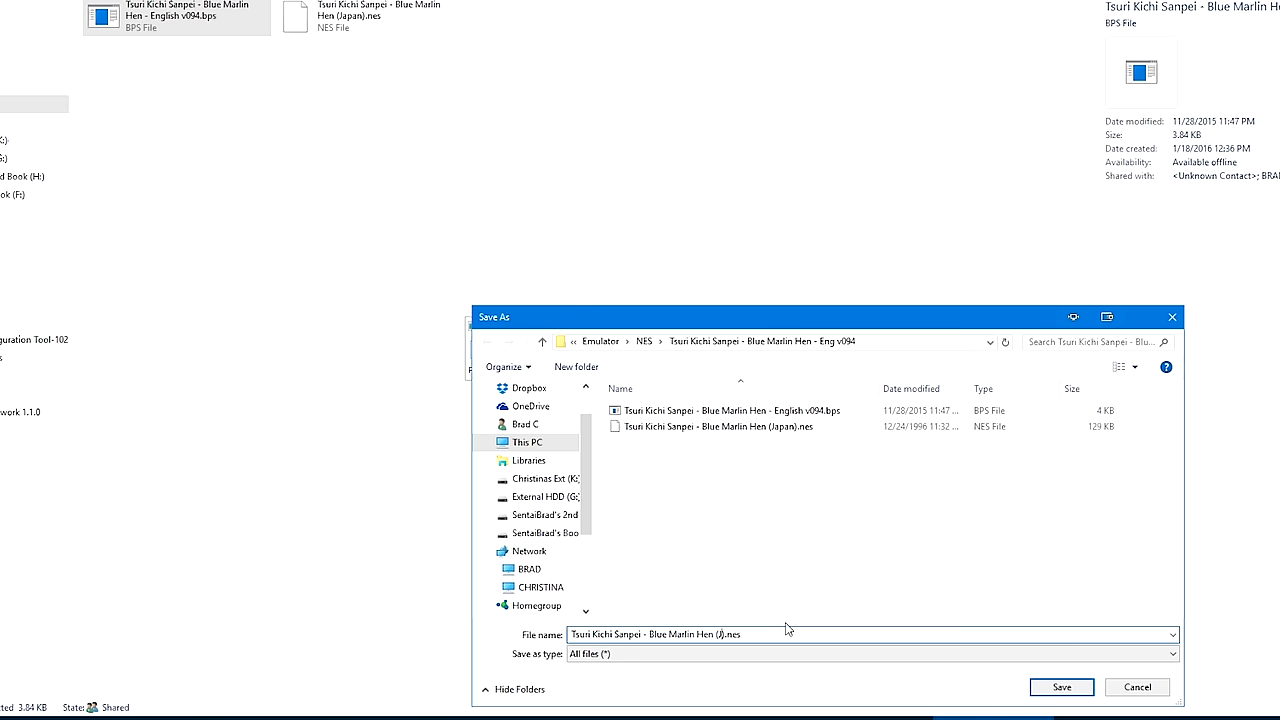
type("T+En")
left_click(1061, 686)
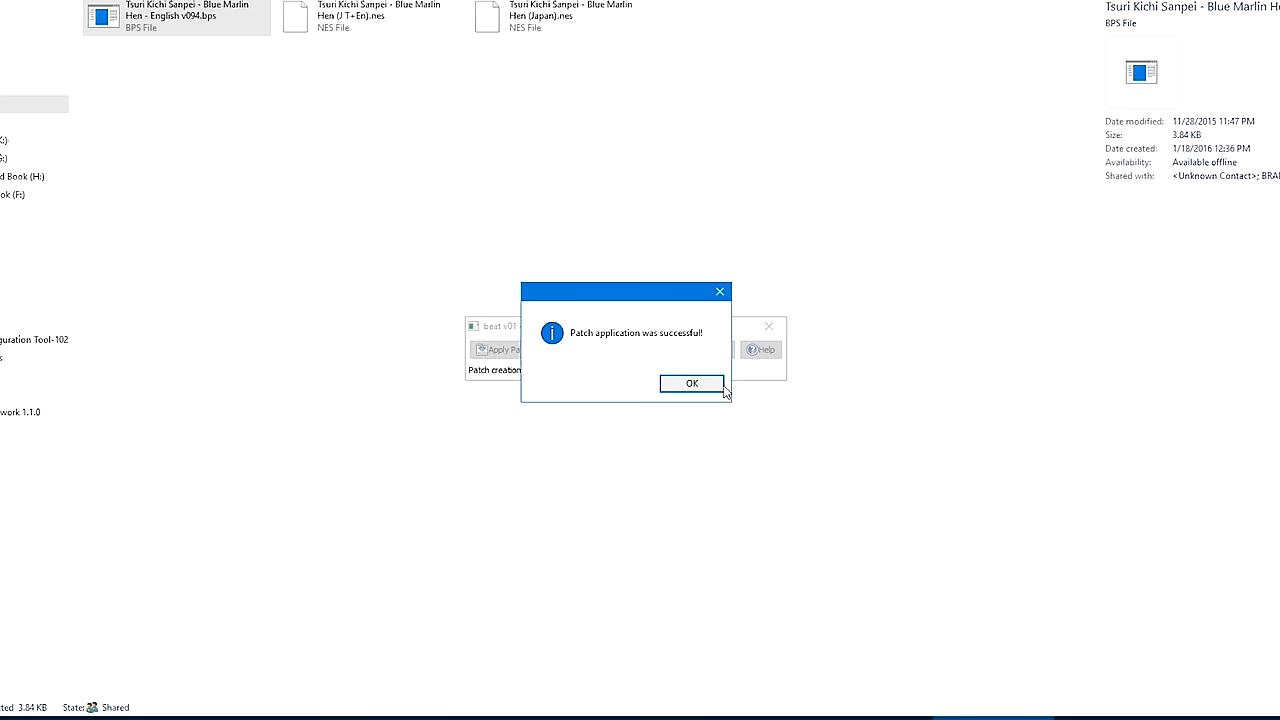
left_click(721, 388)
left_click(769, 326)
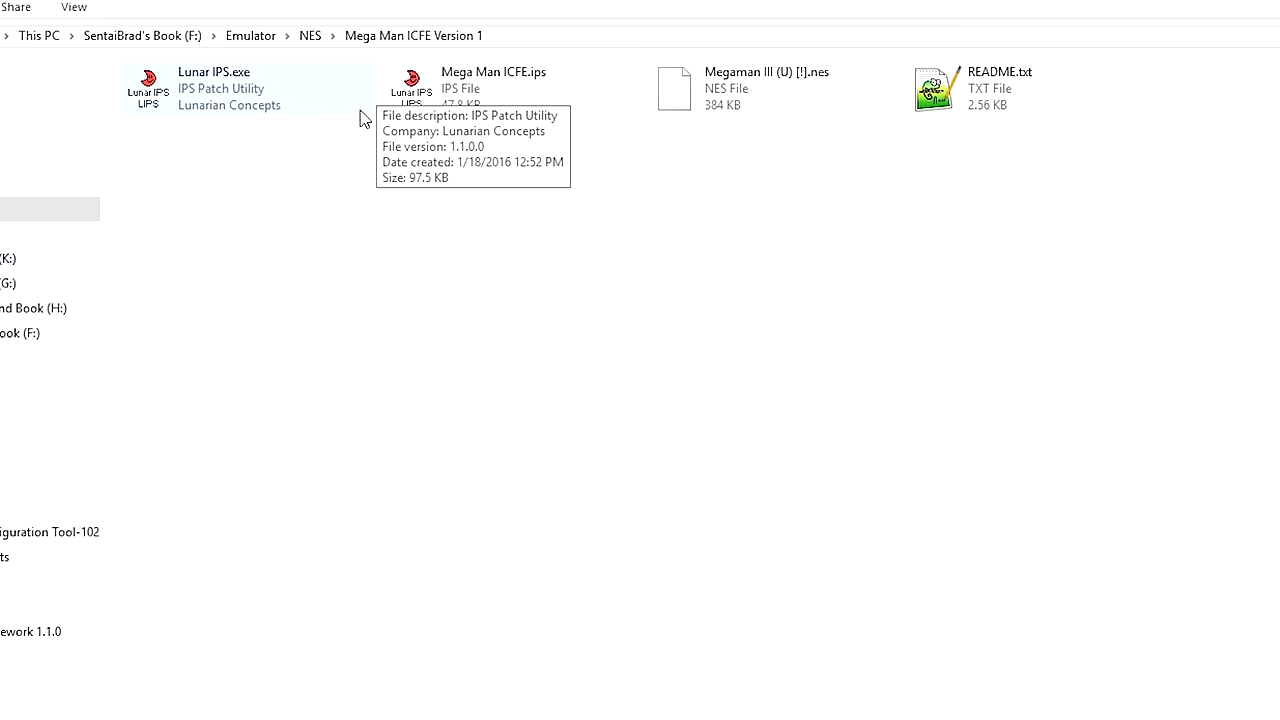
- Apply the Mega Man ICFE.ips patch to Megaman III (U) [!].nes in the Mega Man ICFE Version 1 folder
double_click(447, 103)
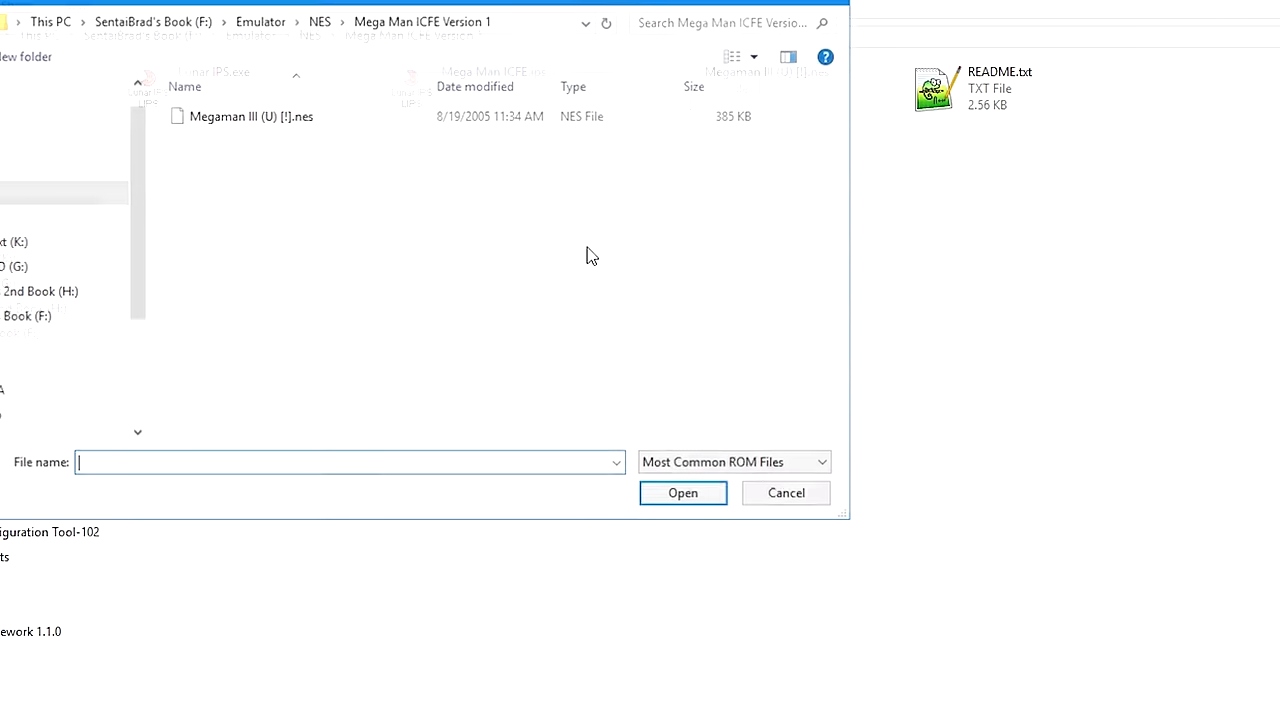
double_click(275, 124)
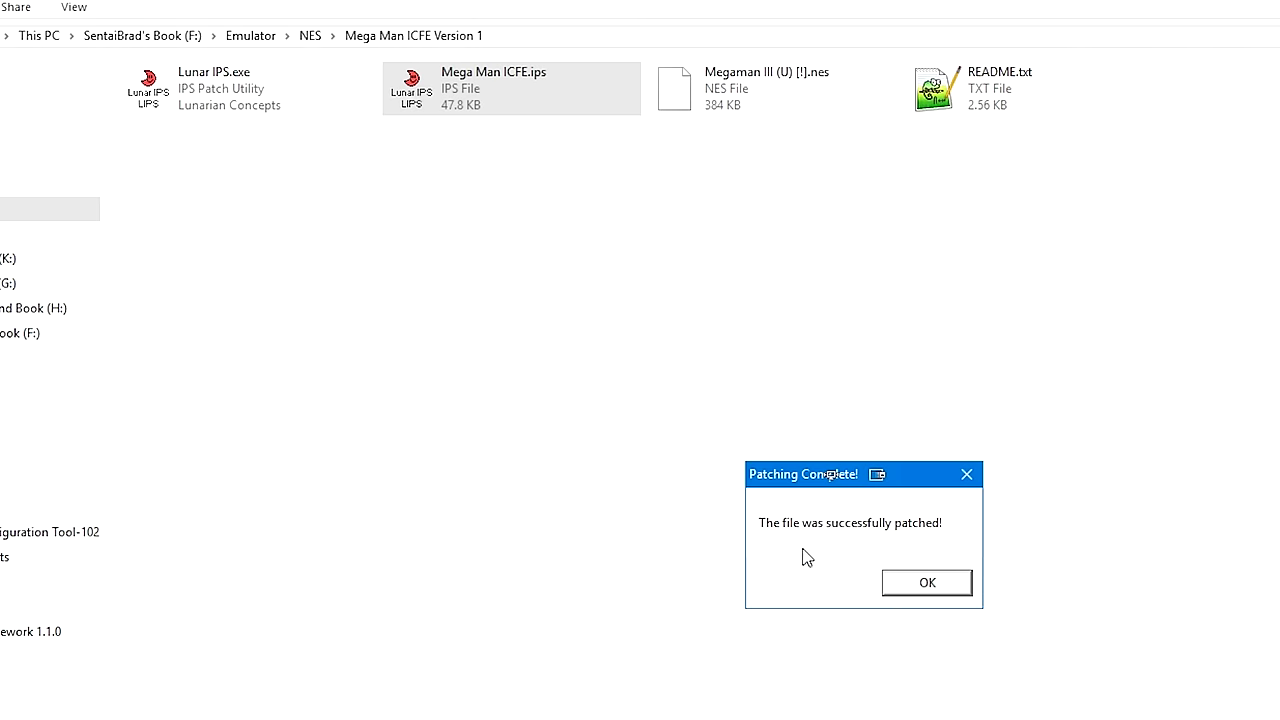
left_click(945, 589)
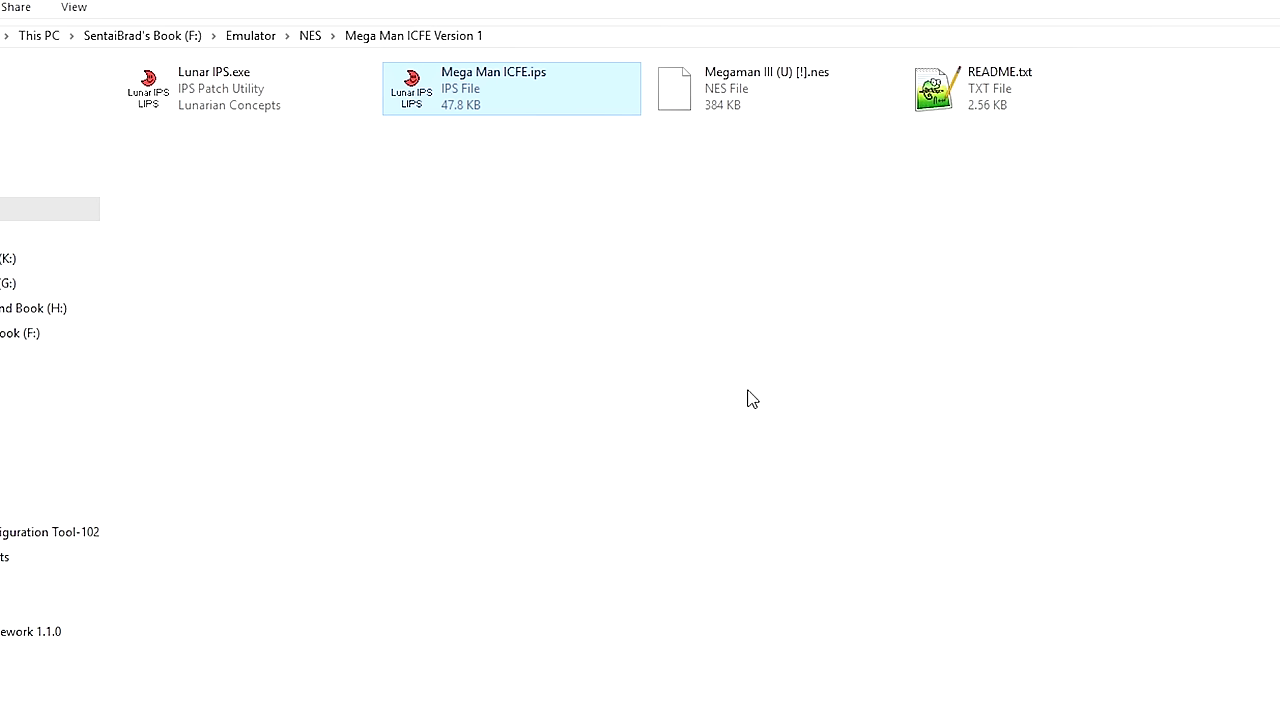
- Rename the patched Mega Man ROM as Megaman III ICFE (U) [!].nes
left_click(527, 76)
double_click(512, 74)
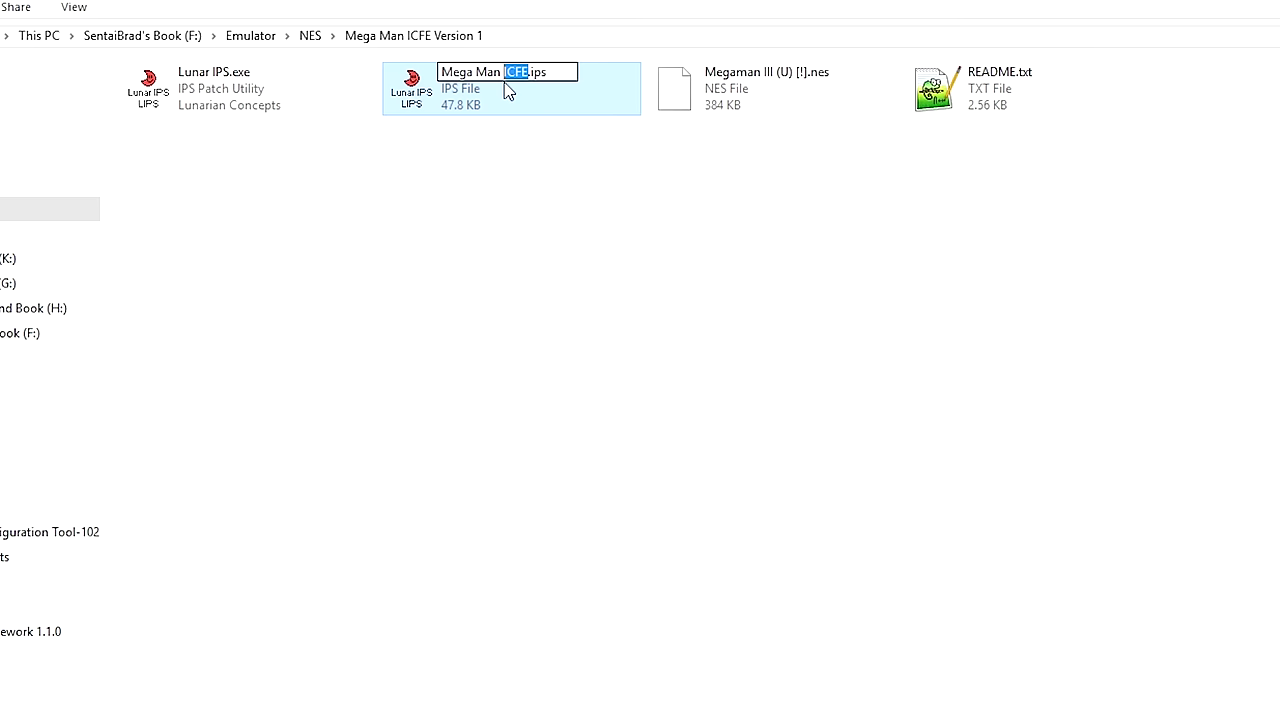
key("Return")
left_click(776, 96)
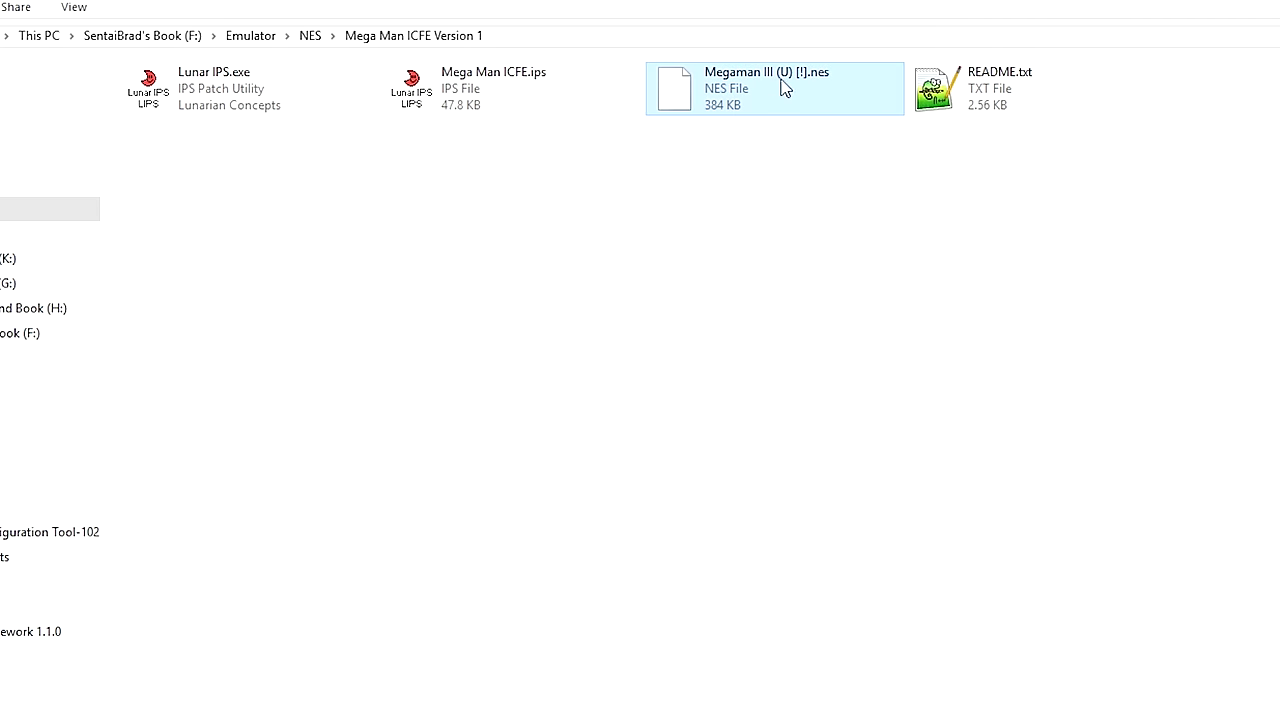
left_click(782, 72)
left_click(776, 72)
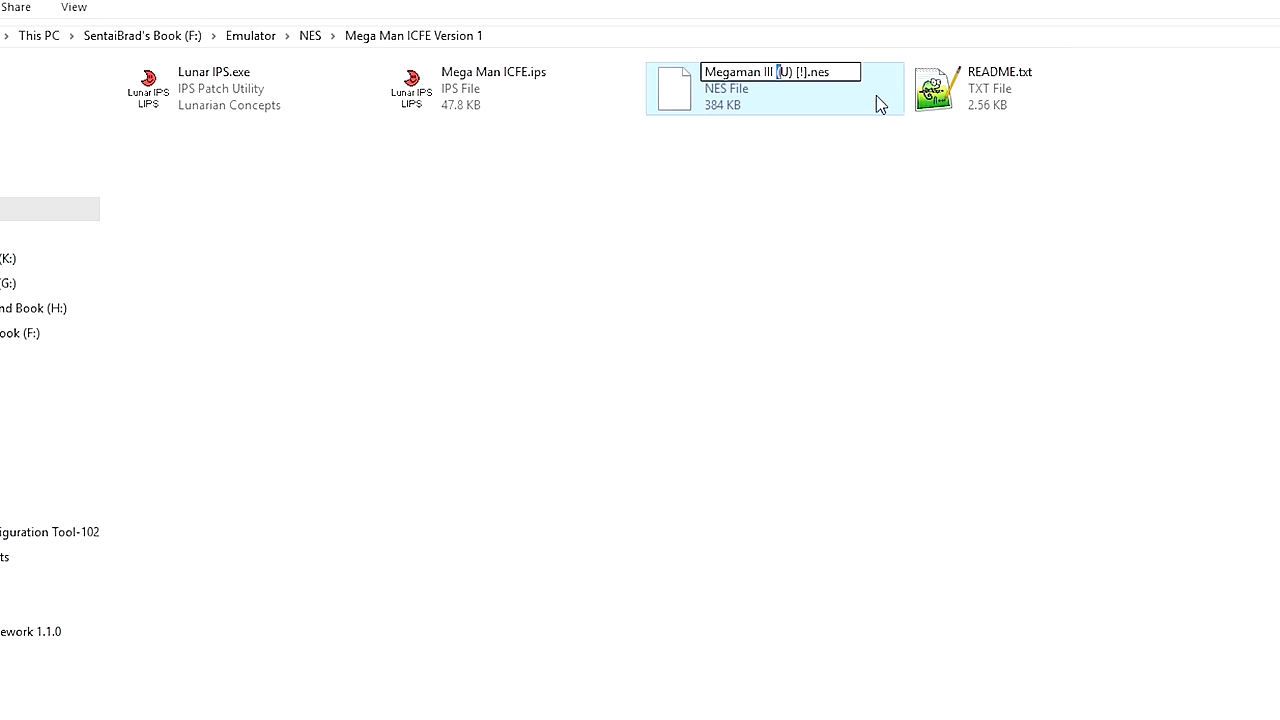
type("ICFE")
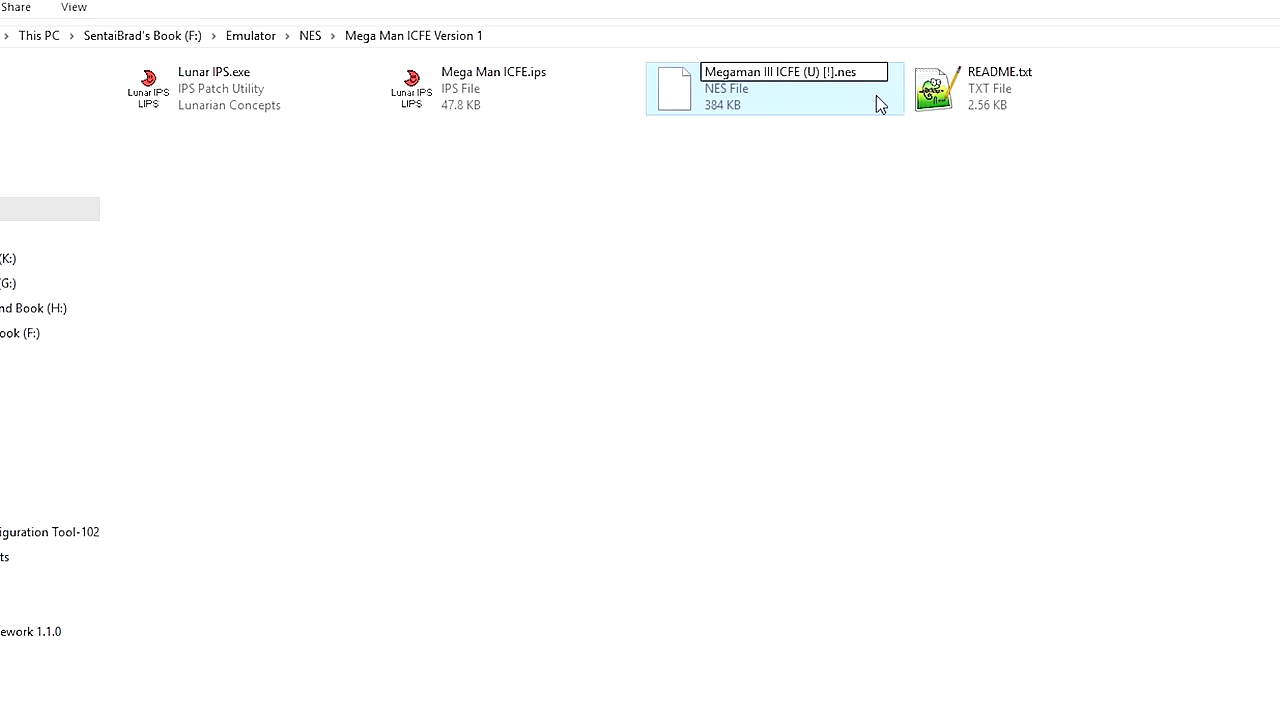
key("Return")
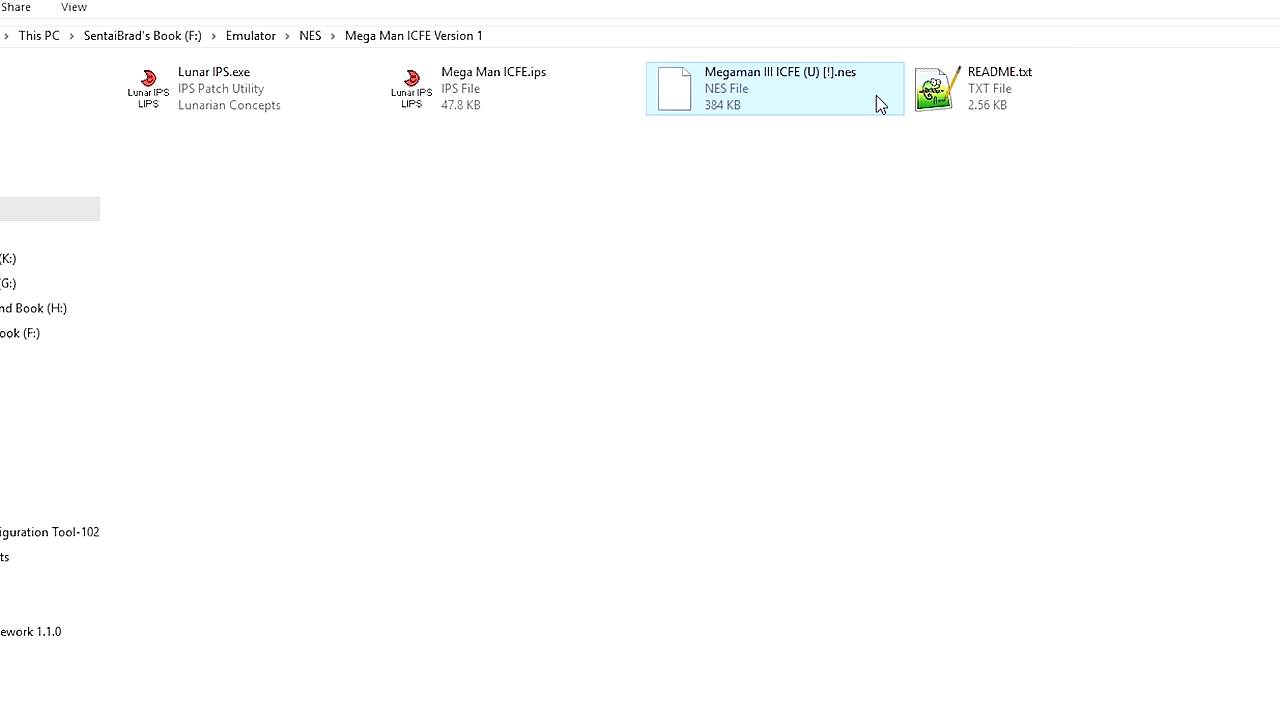
- In the Neunzehn - V1 - English folder, run Neunzehn V1 English.bps and choose Neunzehn (Japan) [b].fds as the file to patch
key("alt+Left")
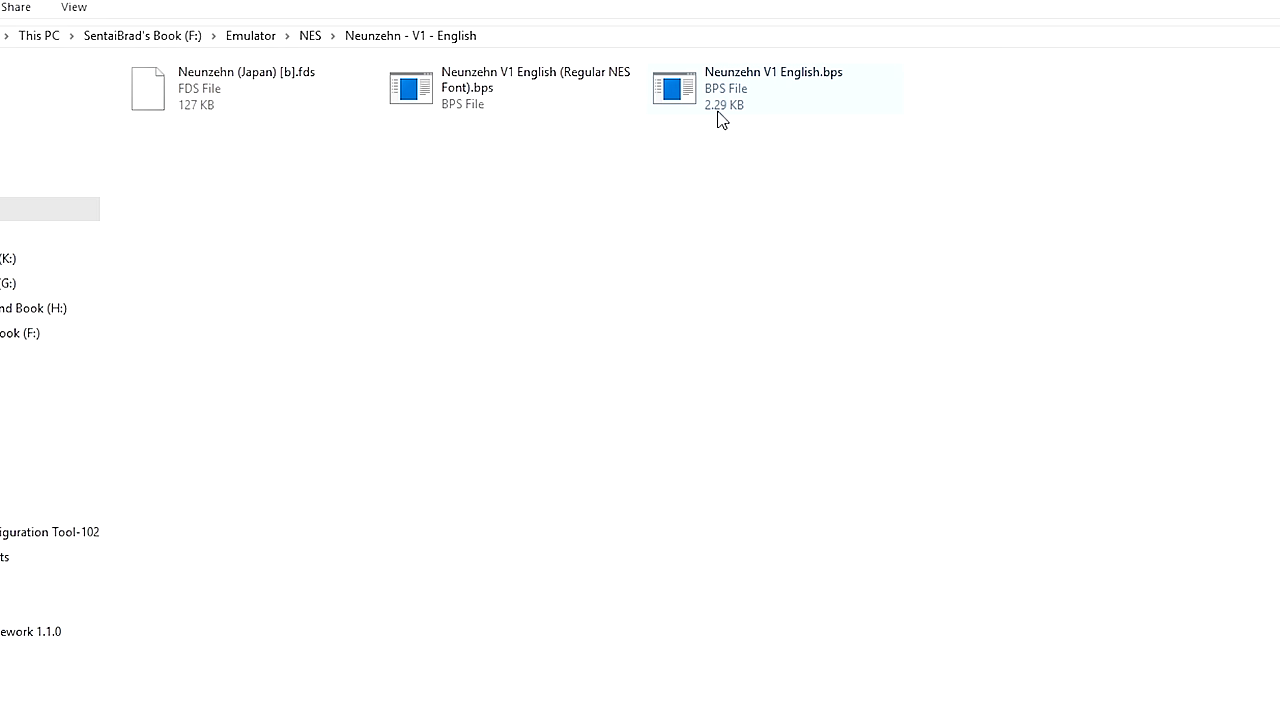
double_click(806, 90)
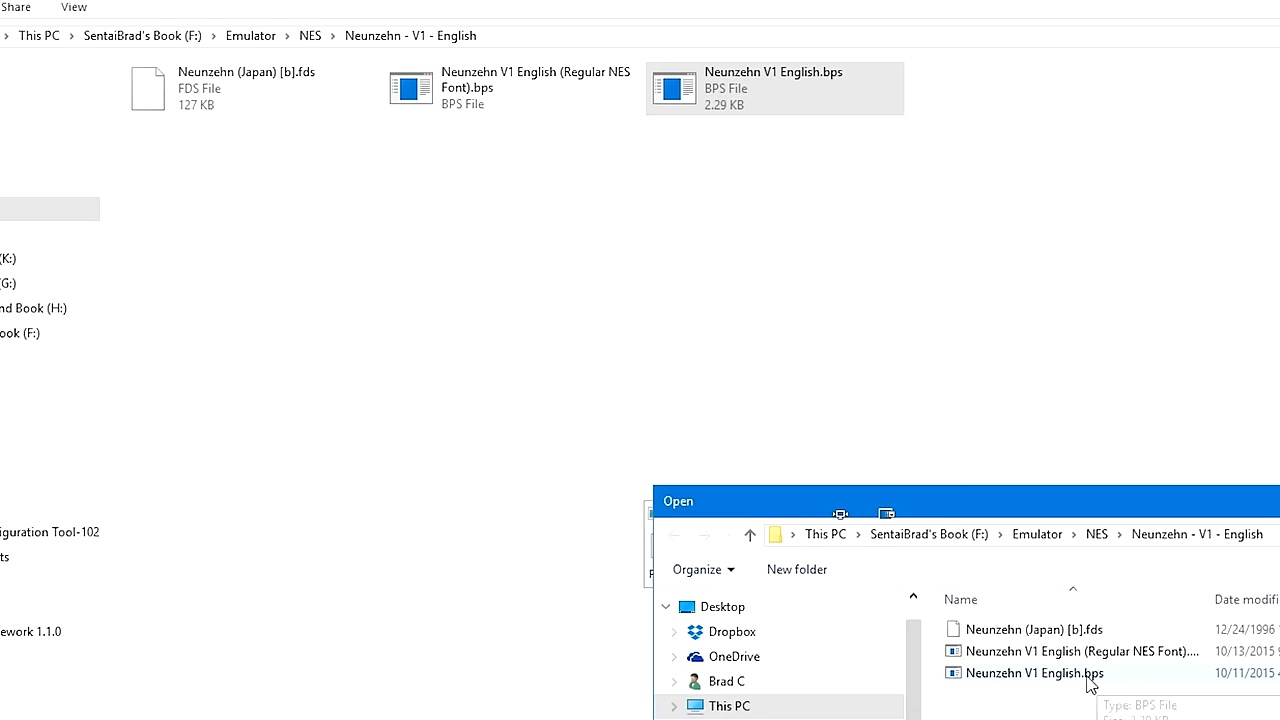
double_click(1045, 631)
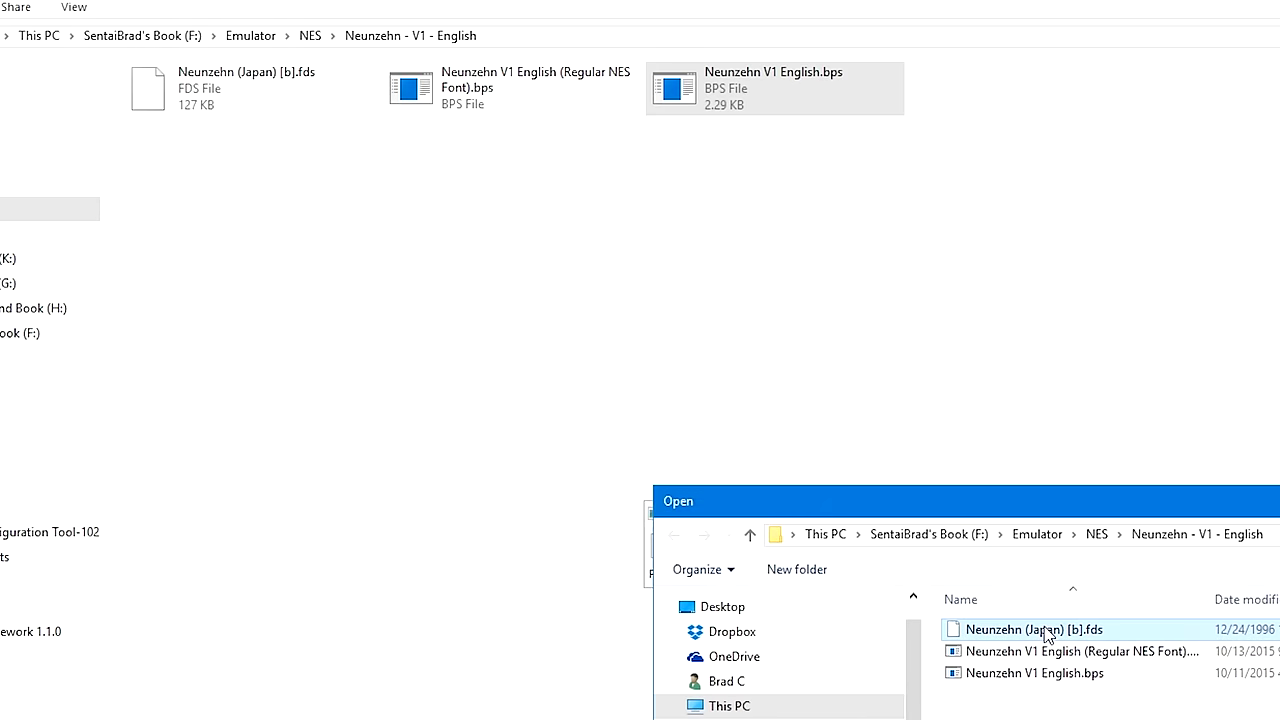
- Save the patched game as Neunzehn (J T+En v1) [b].fds in the same folder
left_click(614, 312)
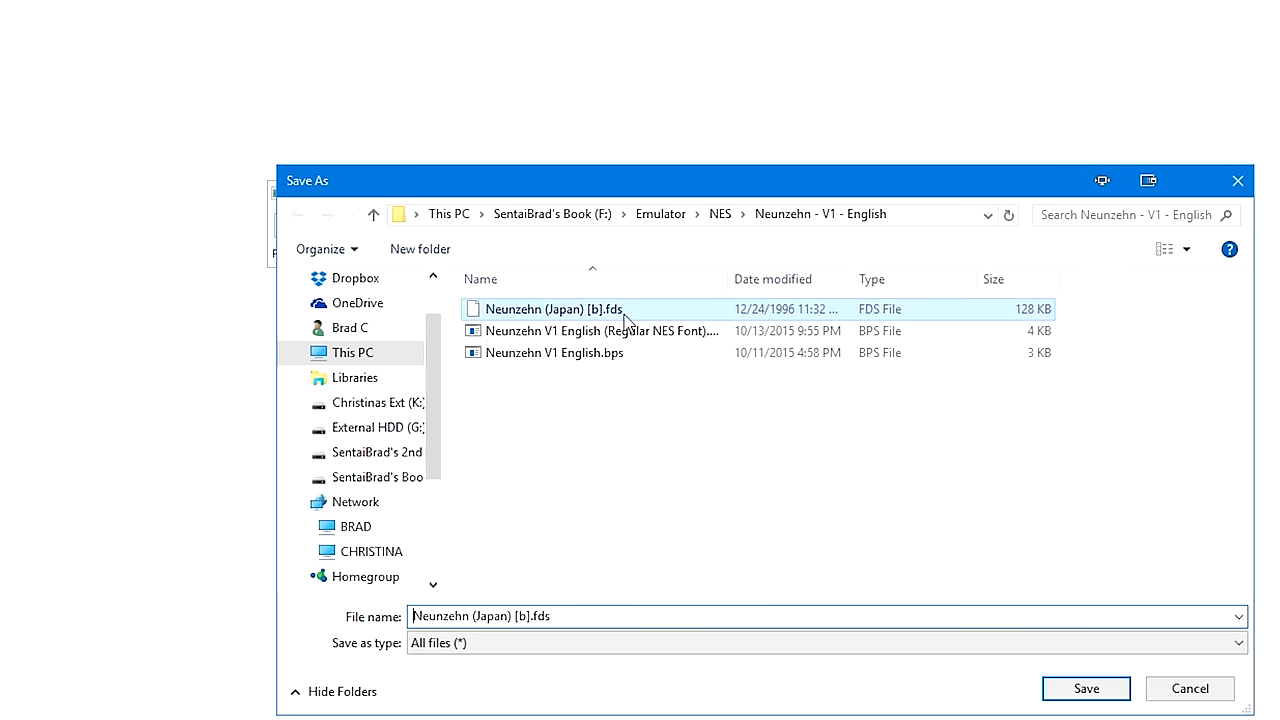
left_click(640, 616)
key("End")
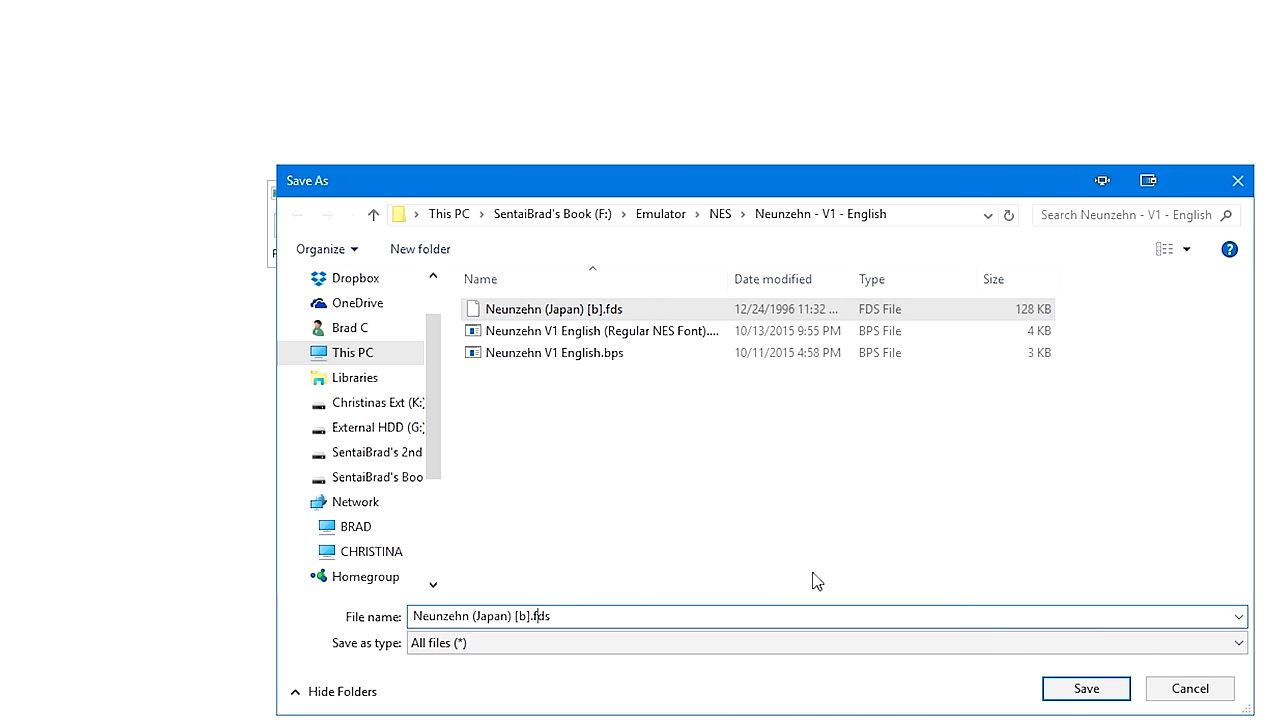
key("Left")
key("Left")
key("Left")
key("Left")
key("Left")
key("Left")
key("Left")
key("Left")
key("Left")
key("Left")
key("Left")
key("BackSpace")
key("BackSpace")
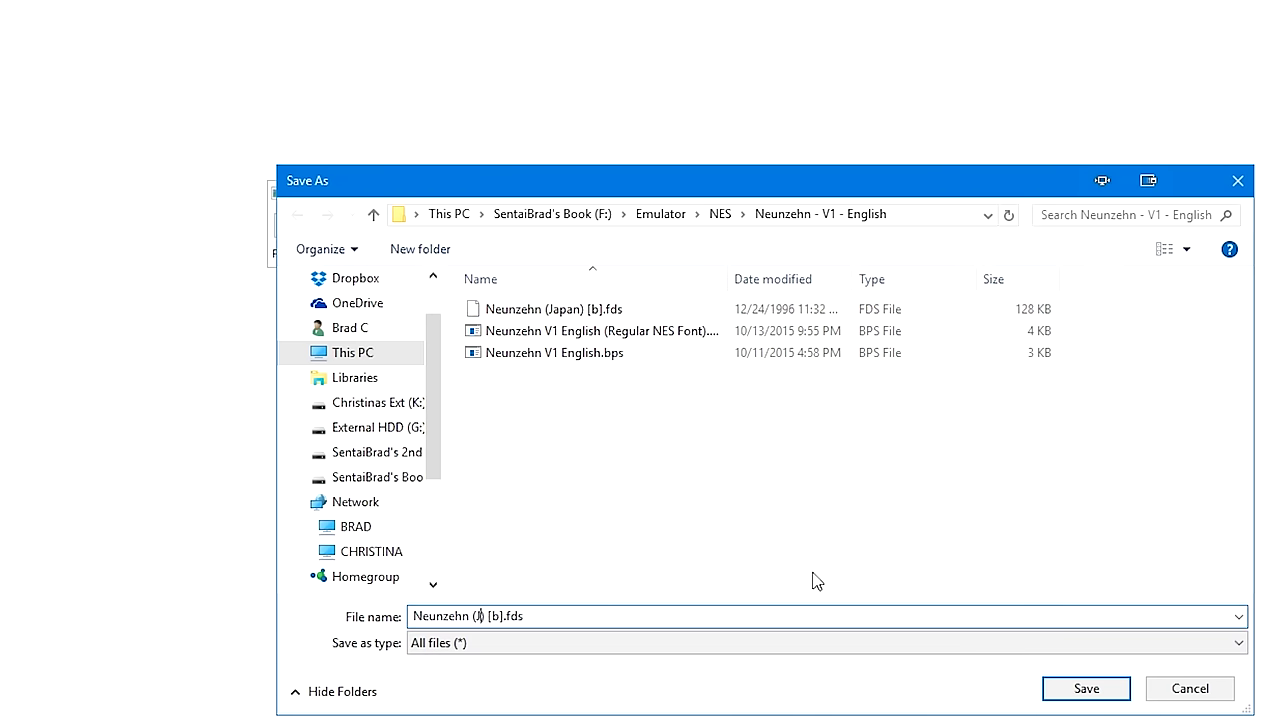
type("T+En v1")
left_click(1102, 691)
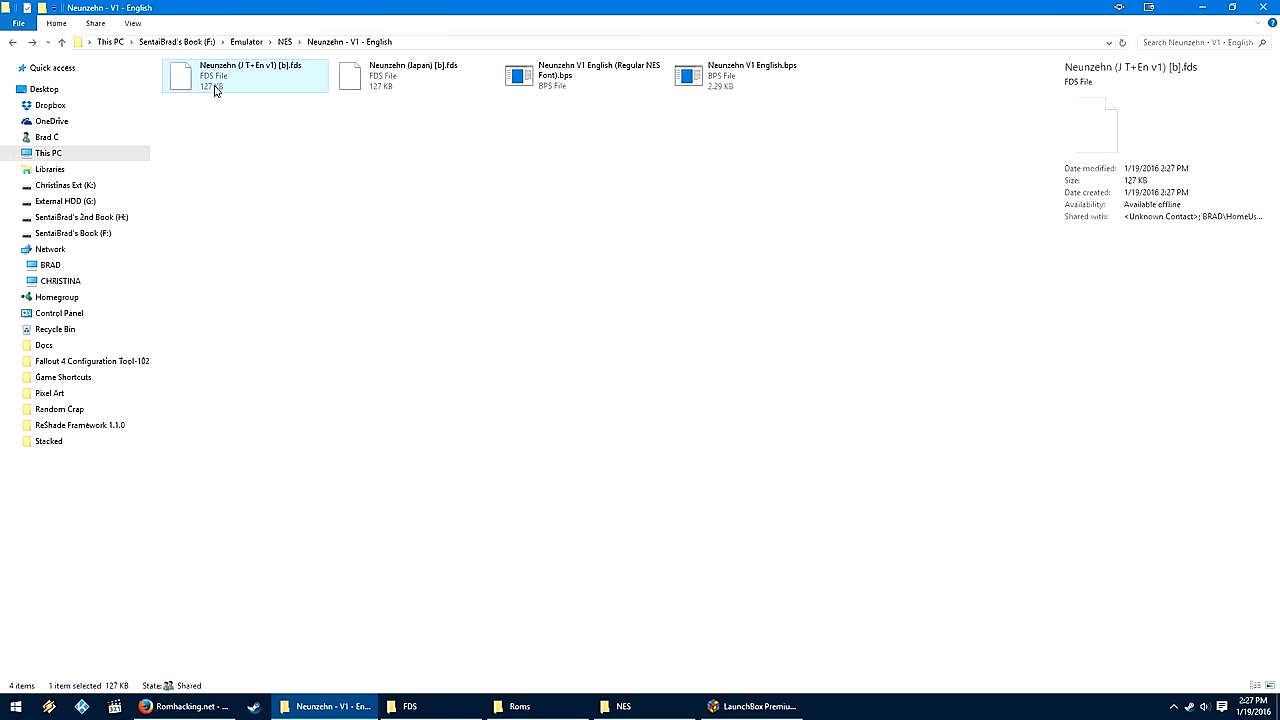
- Move Neunzehn (J T+En v1) [b].fds into the F:\Emulator\NES\FDS folder
right_click(213, 88)
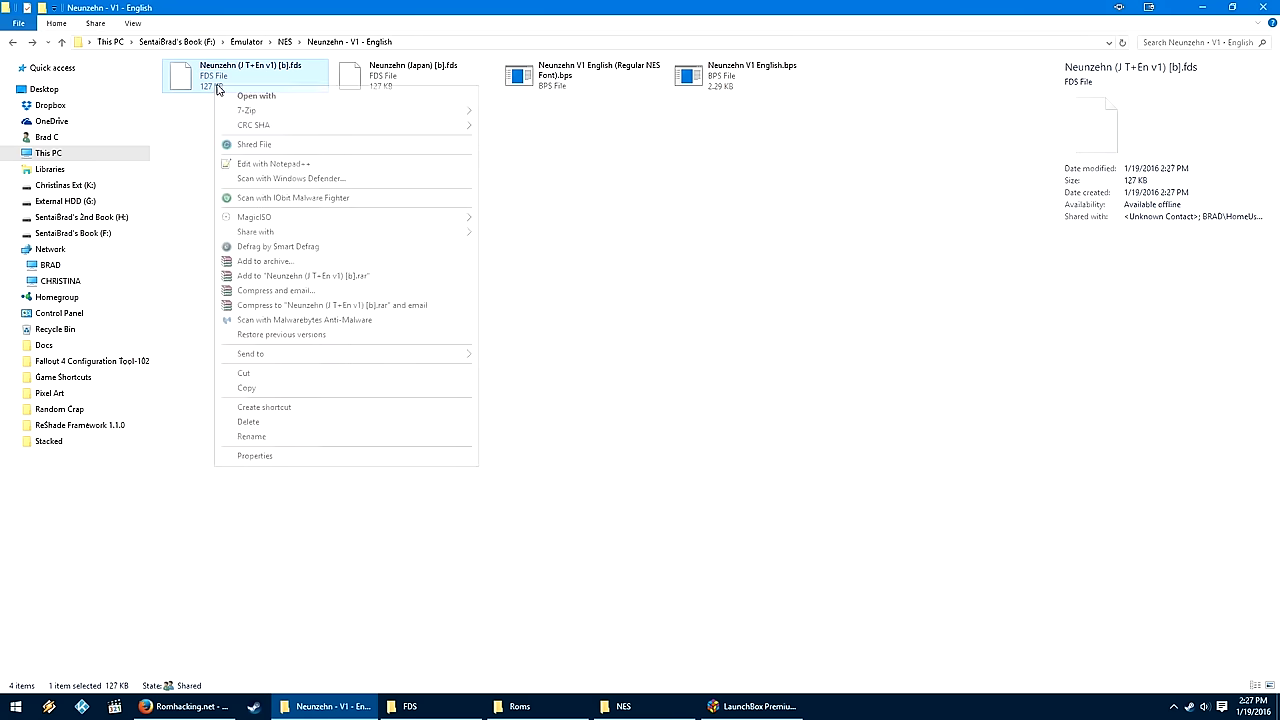
left_click(268, 370)
left_click(405, 706)
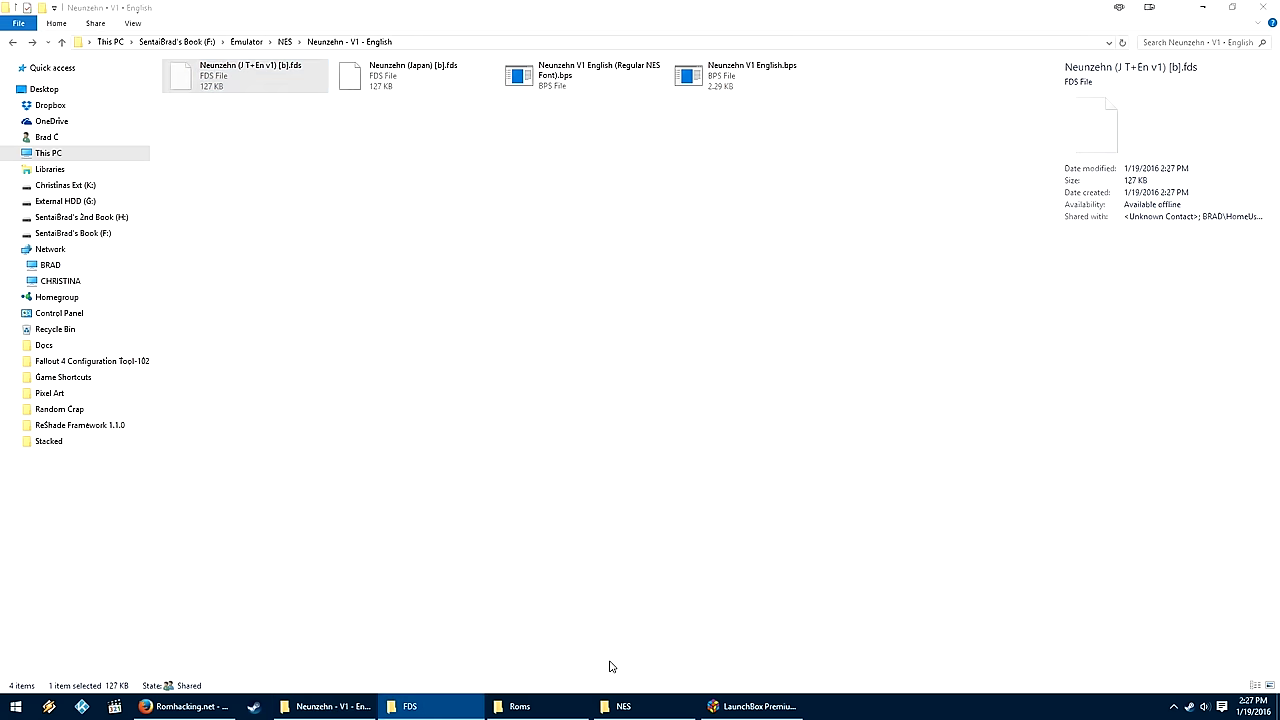
key("ctrl+v")
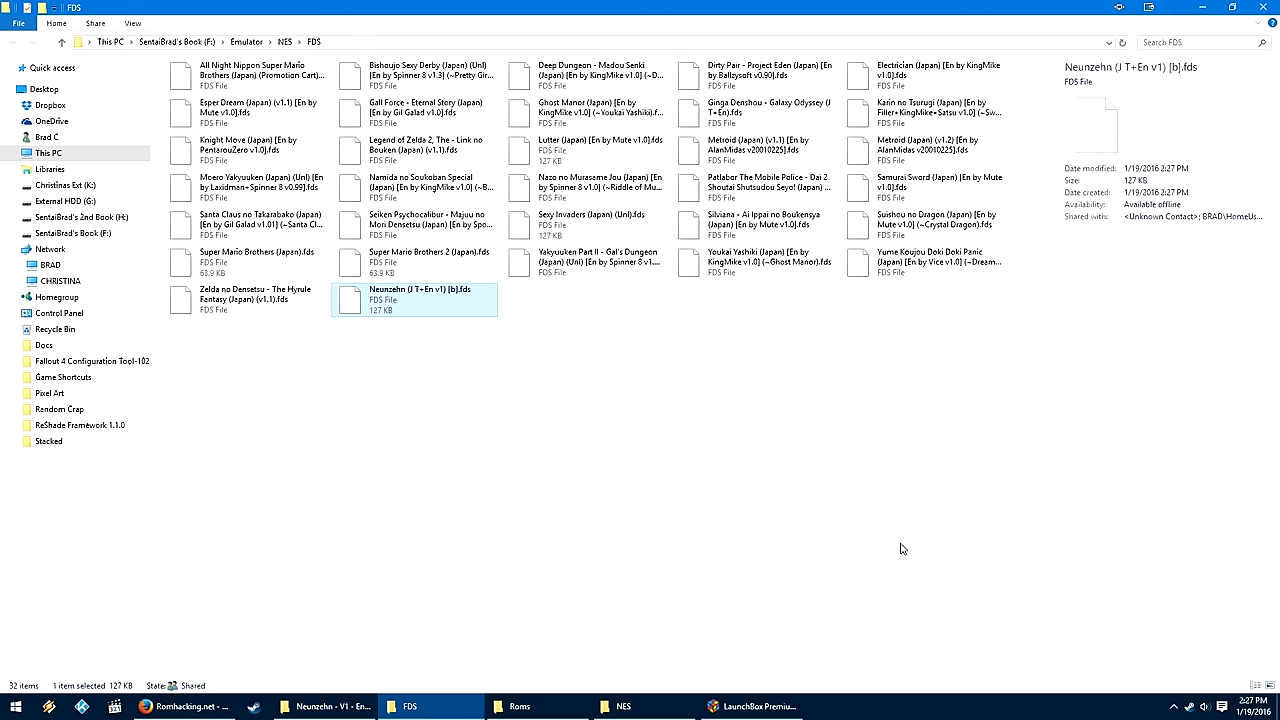
- Switch to LaunchBox and look at the available game import options
left_click(755, 706)
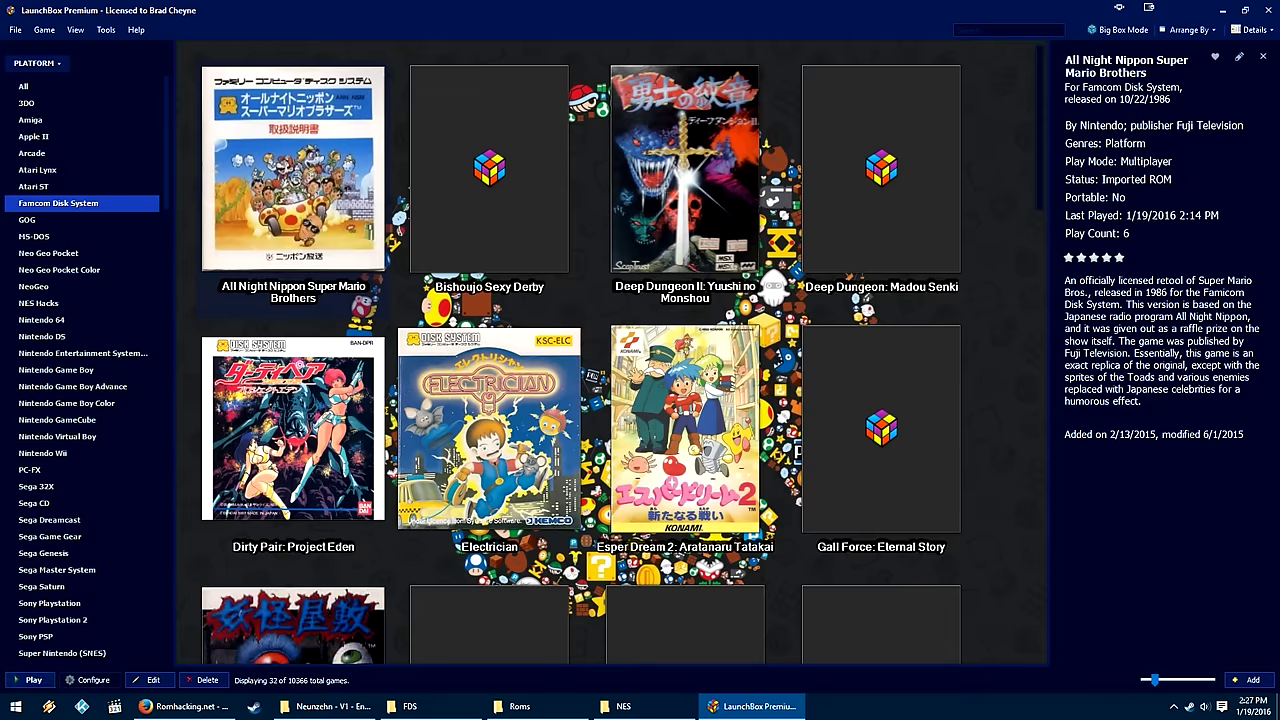
left_click(106, 30)
mouse_move(150, 188)
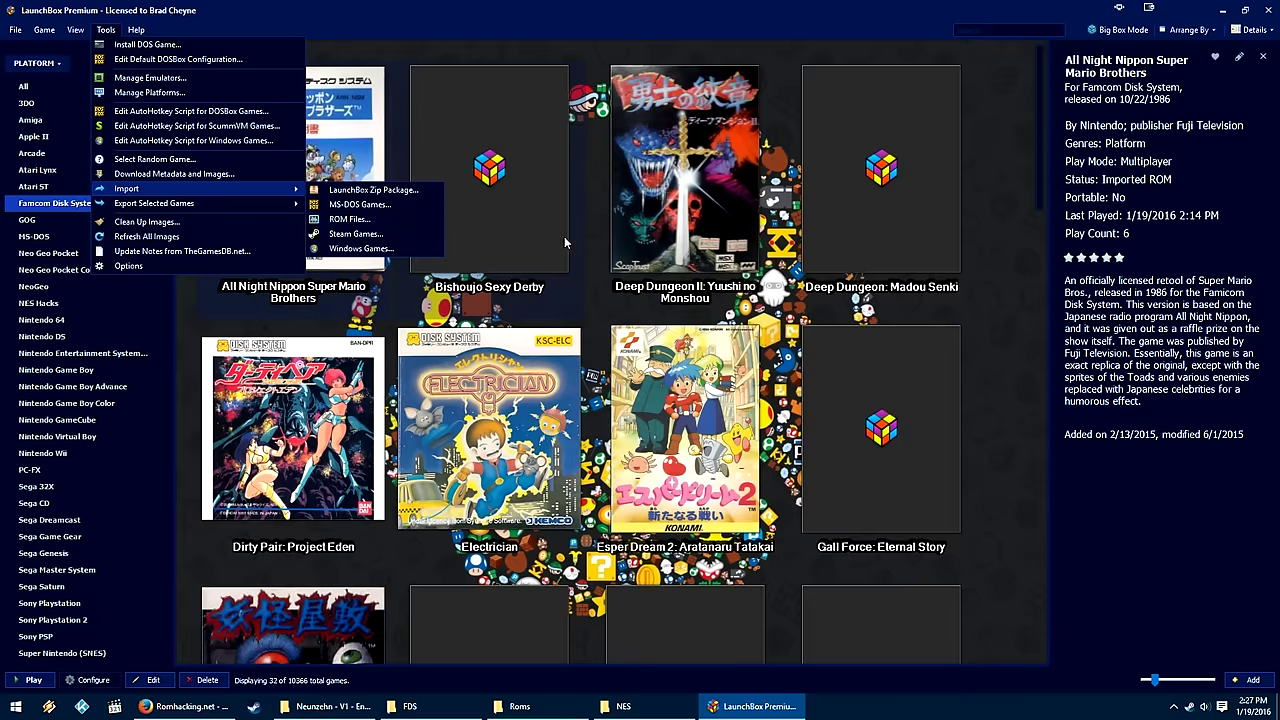
left_click(1222, 610)
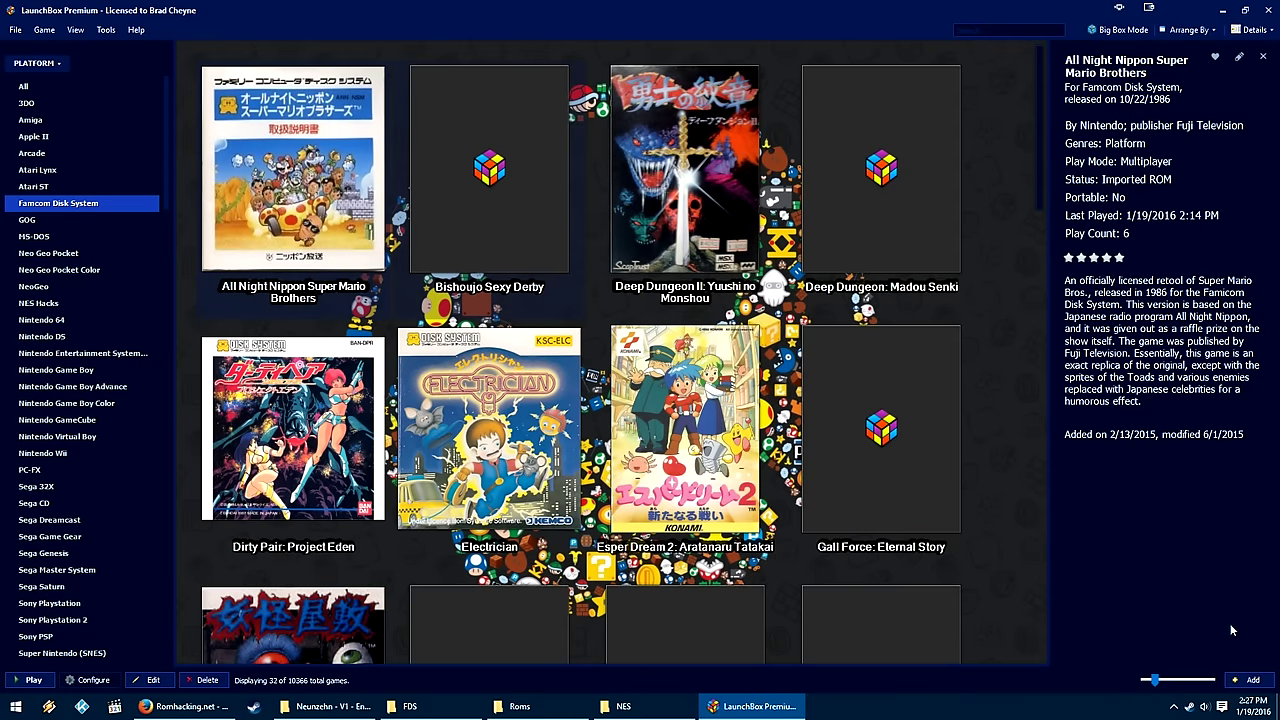
- Start a new game entry in LaunchBox and paste its title from the Neunzehn ROM's file name in the FDS folder
left_click(1237, 684)
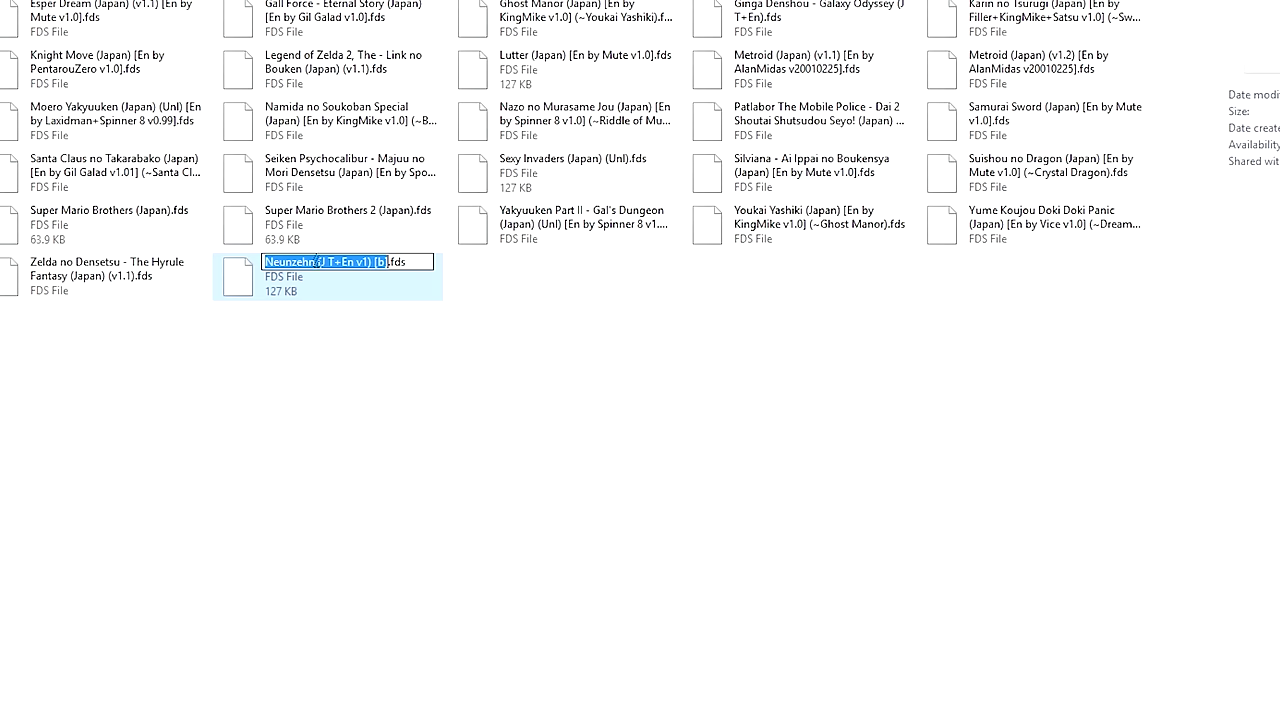
double_click(316, 261)
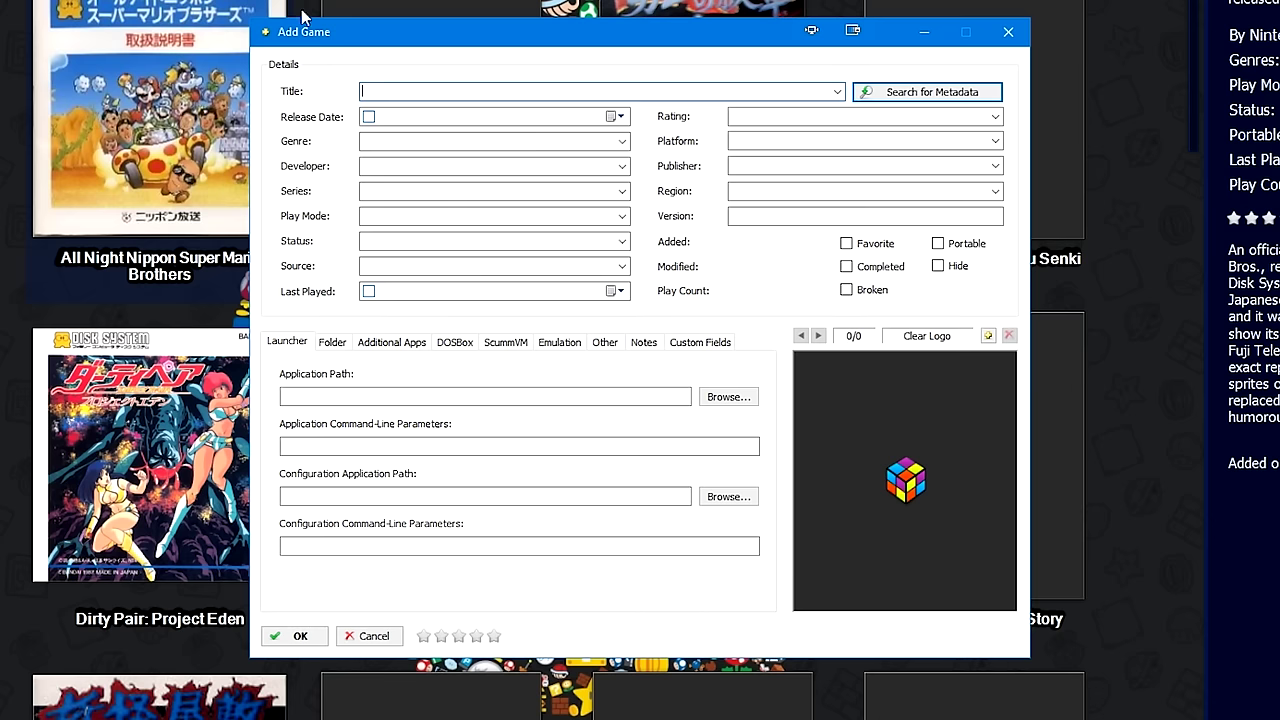
key("ctrl+v")
- Set the game's application path to Neunzehn (J T+En v1) [b].fds in F:\Emulator\NES\FDS, showing all file types
left_click(730, 397)
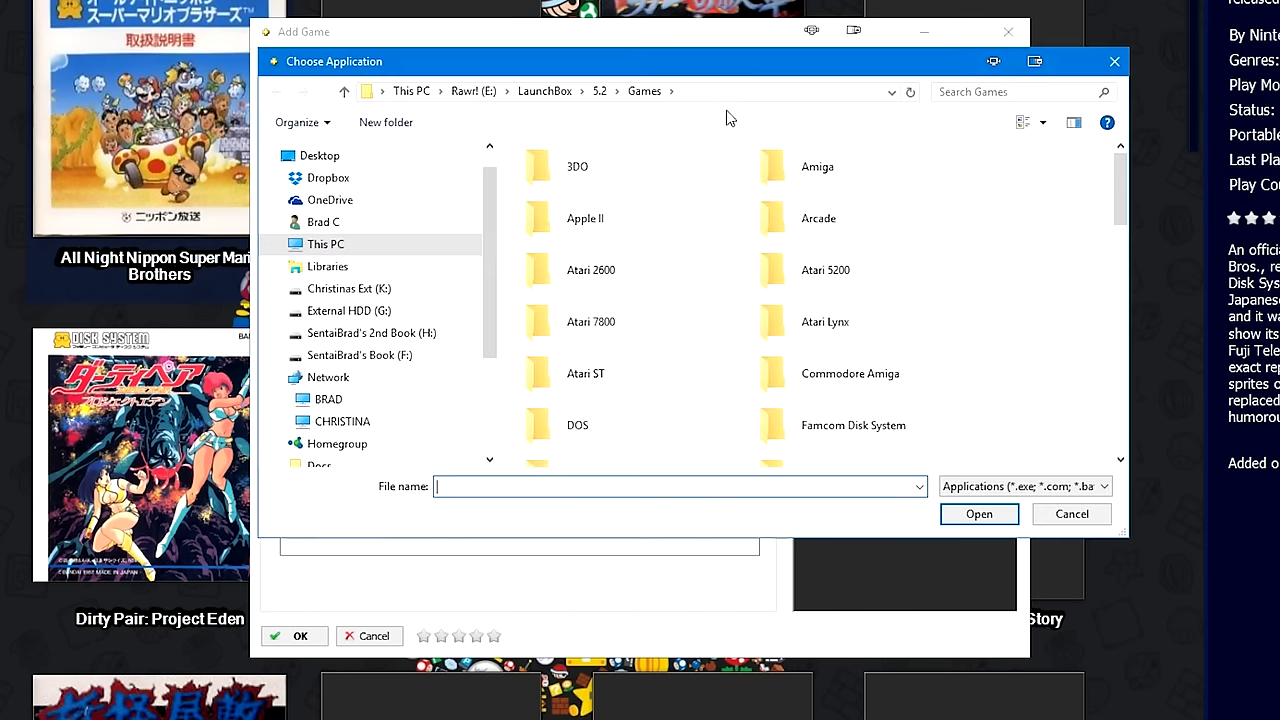
left_click(737, 90)
type("F:\\Emulator\\NES\\FDS")
key("Return")
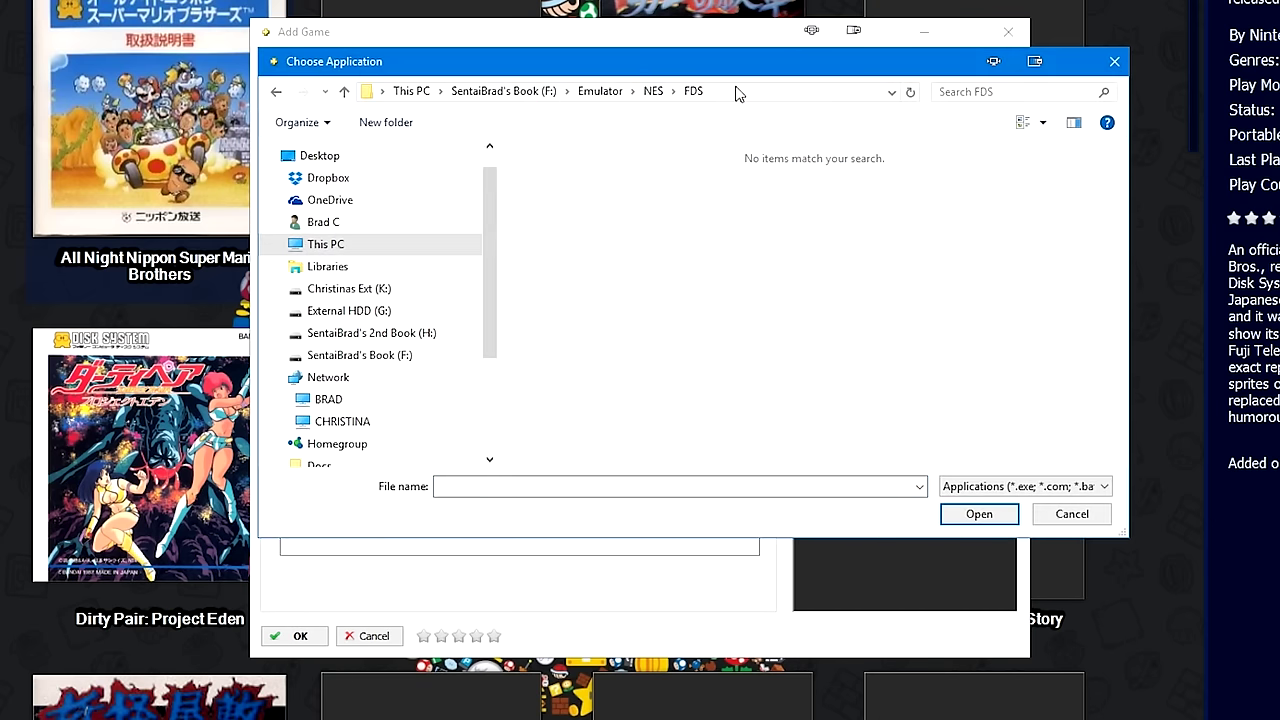
left_click(978, 488)
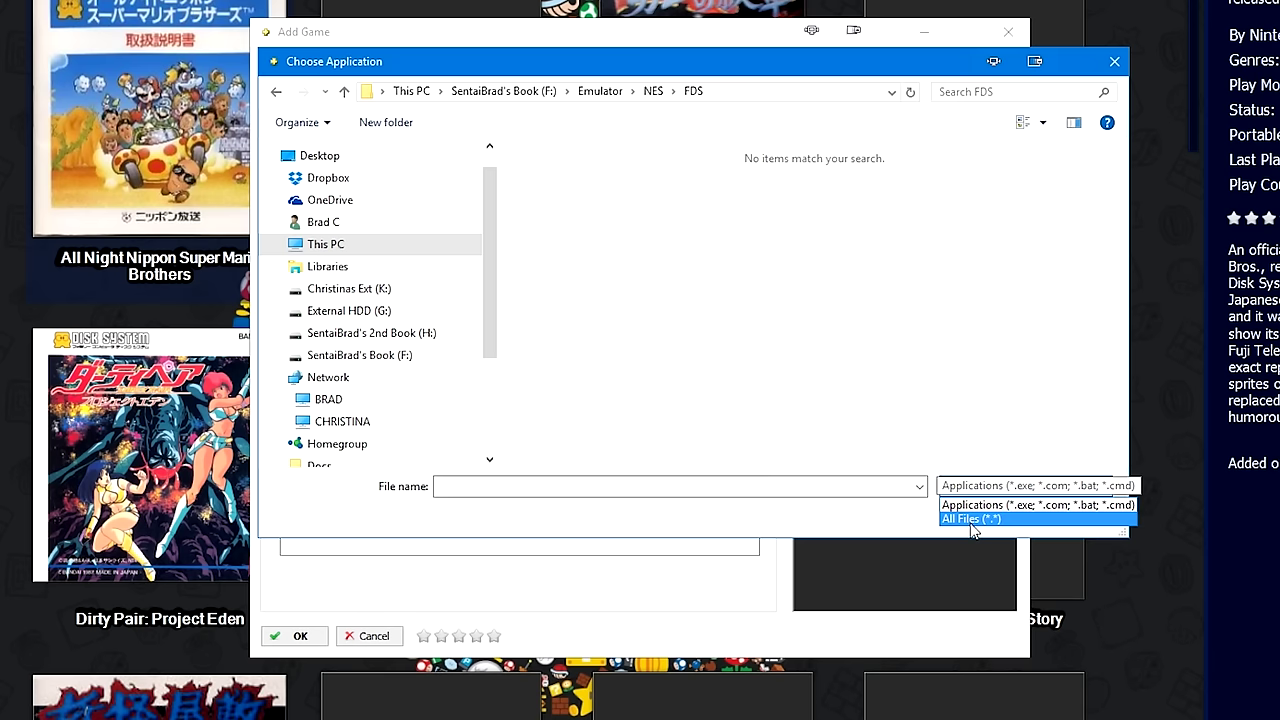
left_click(972, 524)
left_click(835, 275)
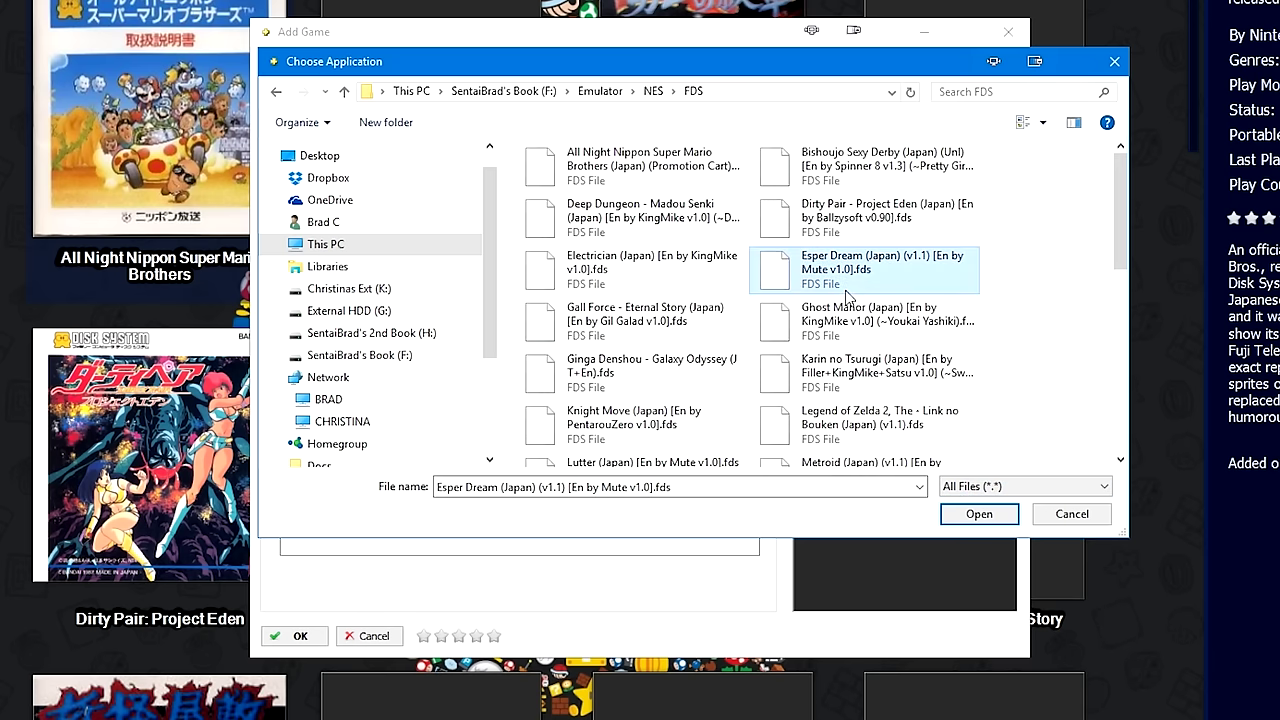
key("n")
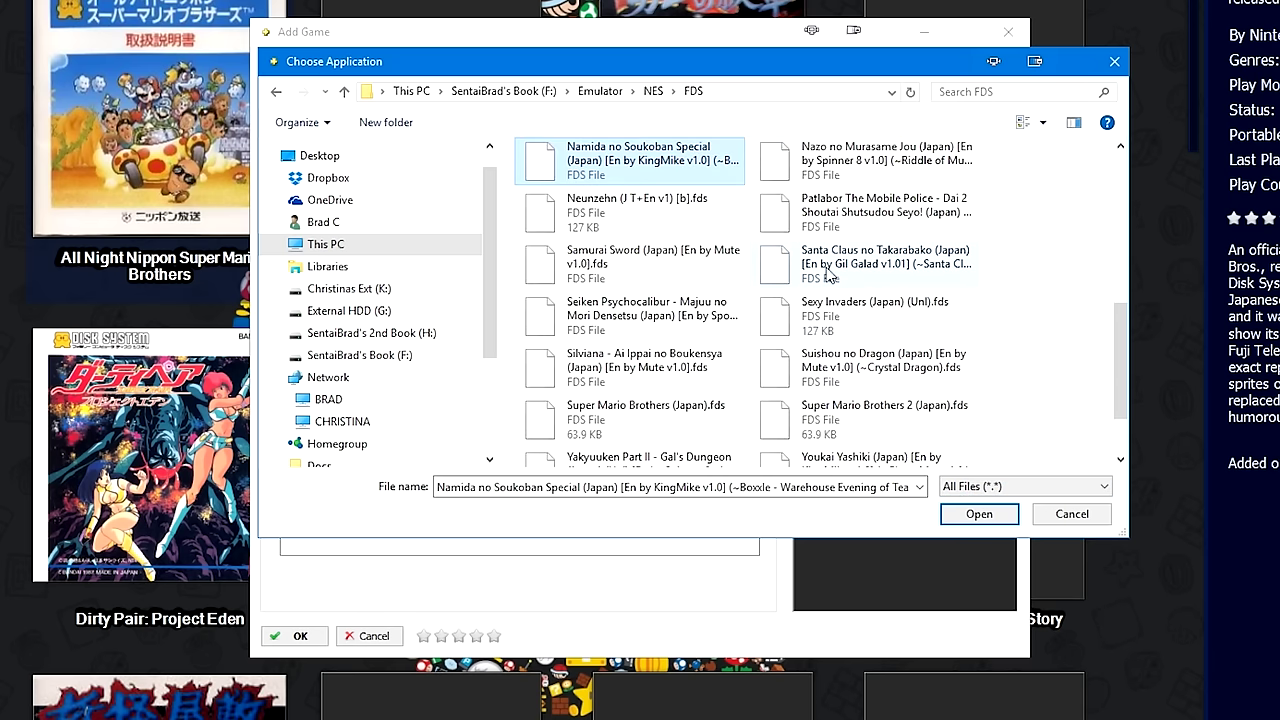
double_click(680, 222)
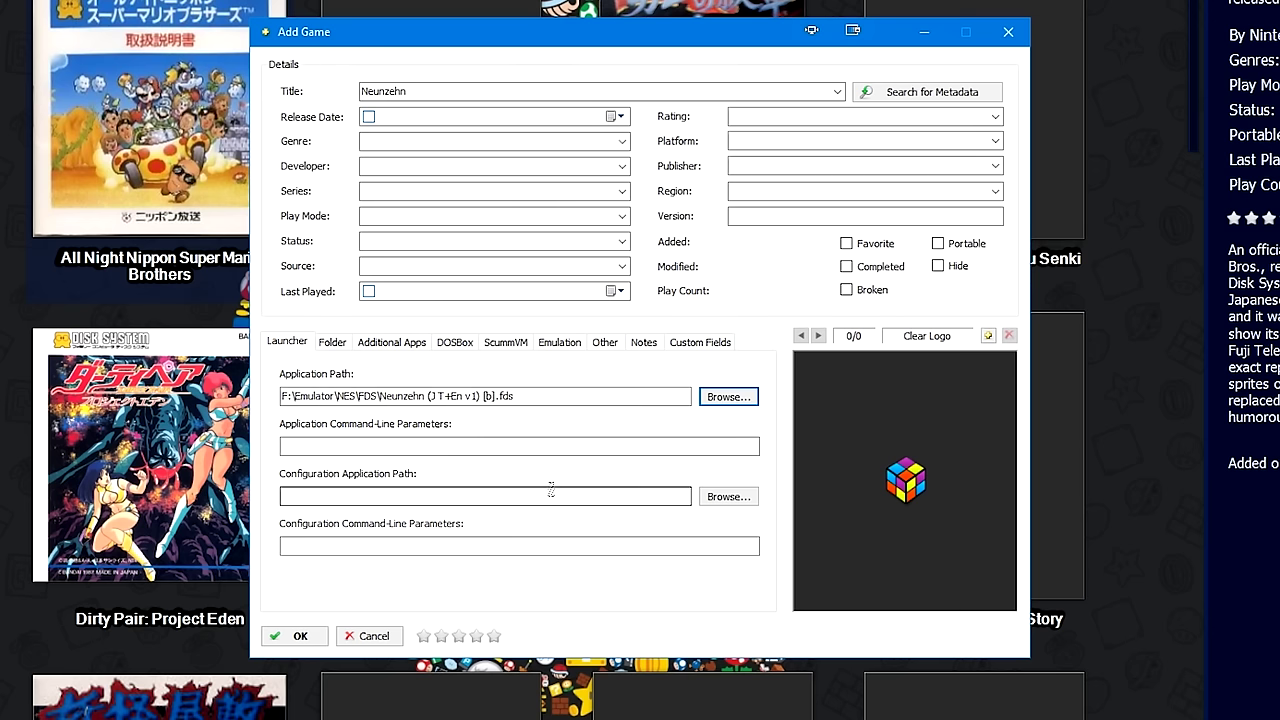
- Enable emulation for the Neunzehn entry with Retroarch as its emulator, and return to the launcher settings
left_click(548, 343)
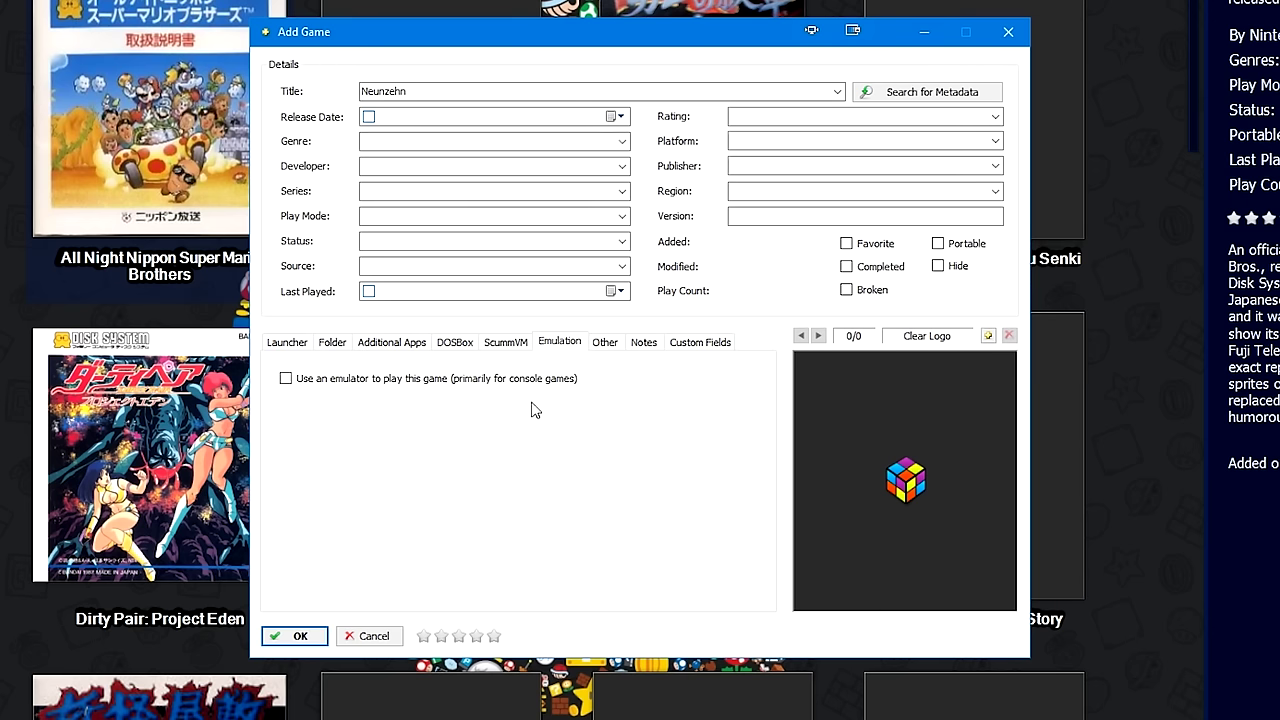
left_click(286, 379)
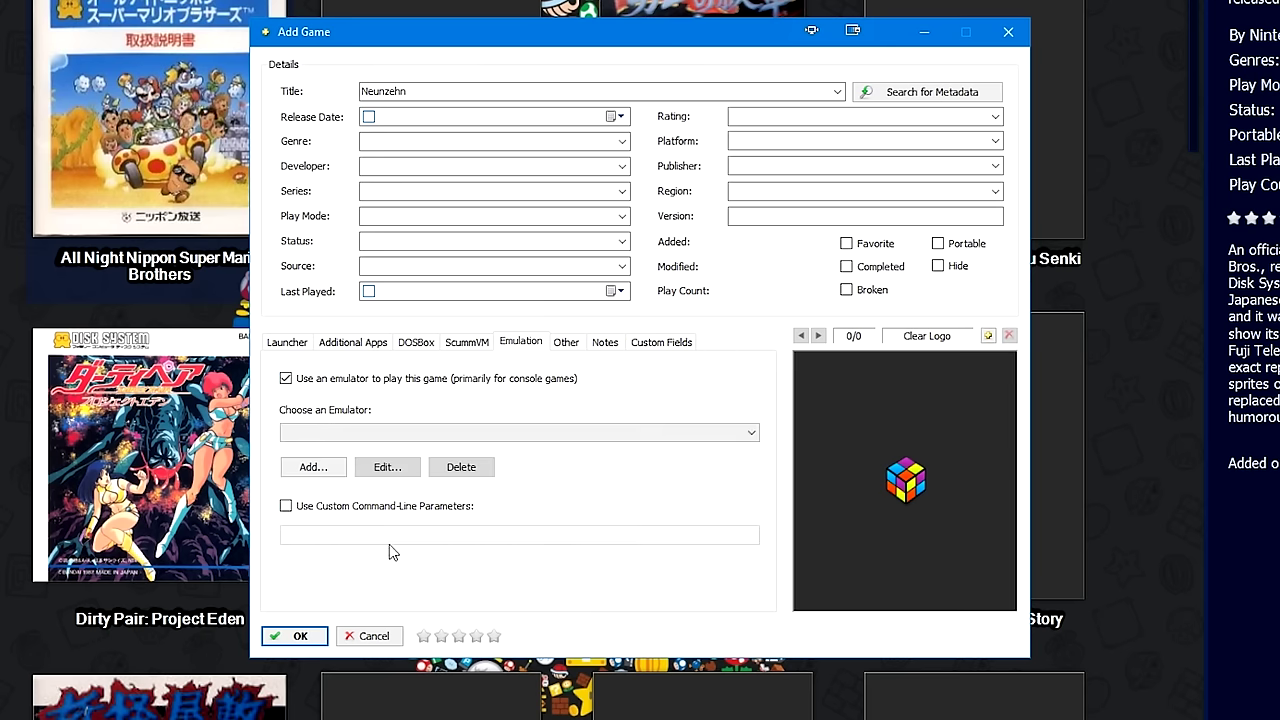
left_click(341, 433)
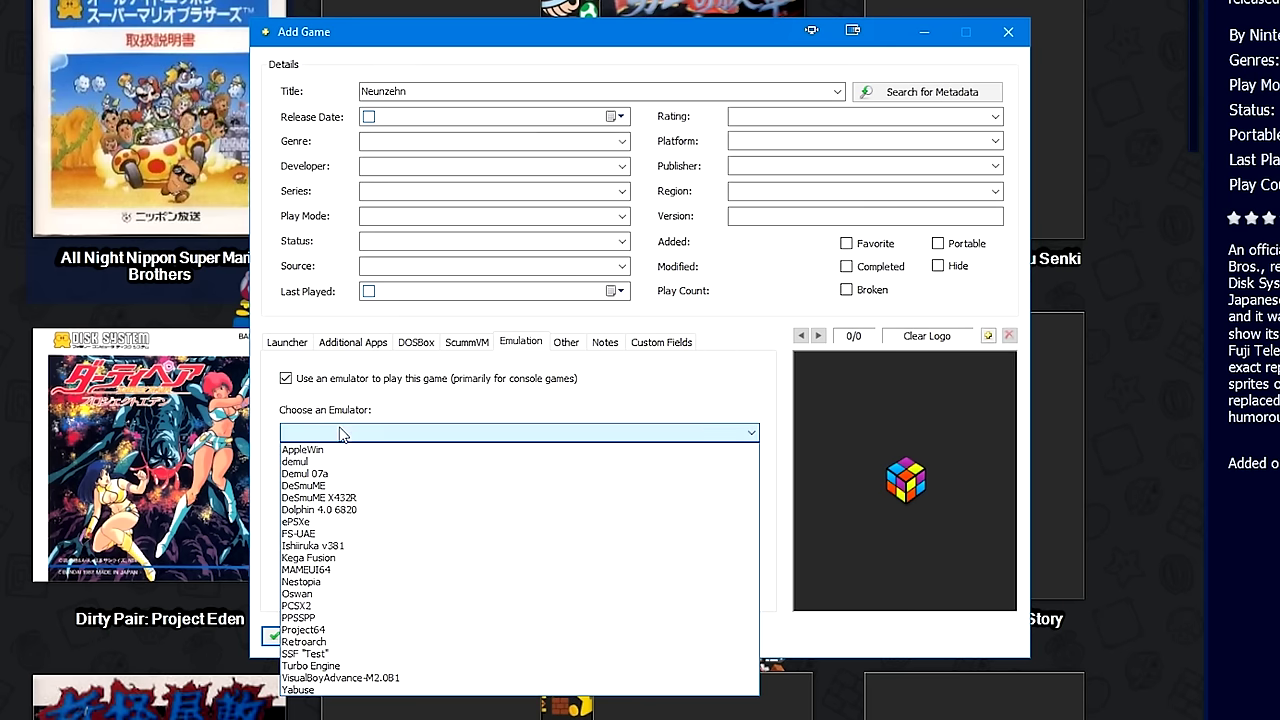
left_click(335, 641)
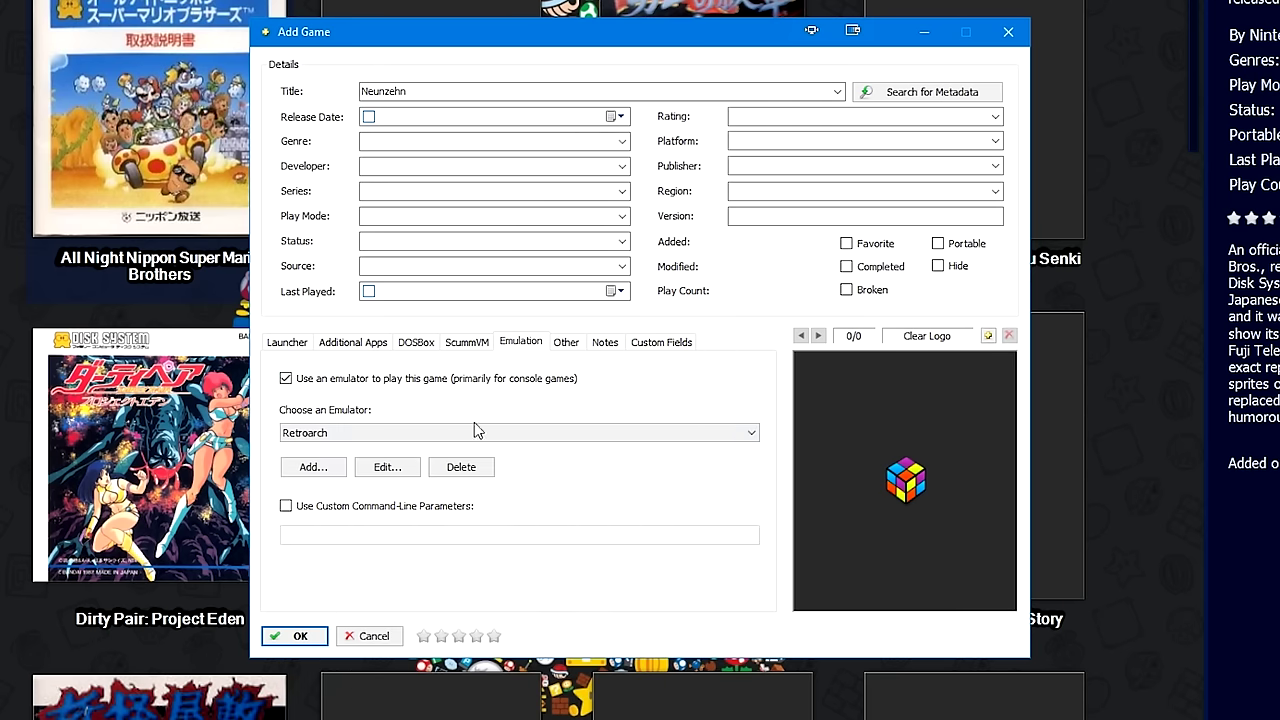
left_click(287, 342)
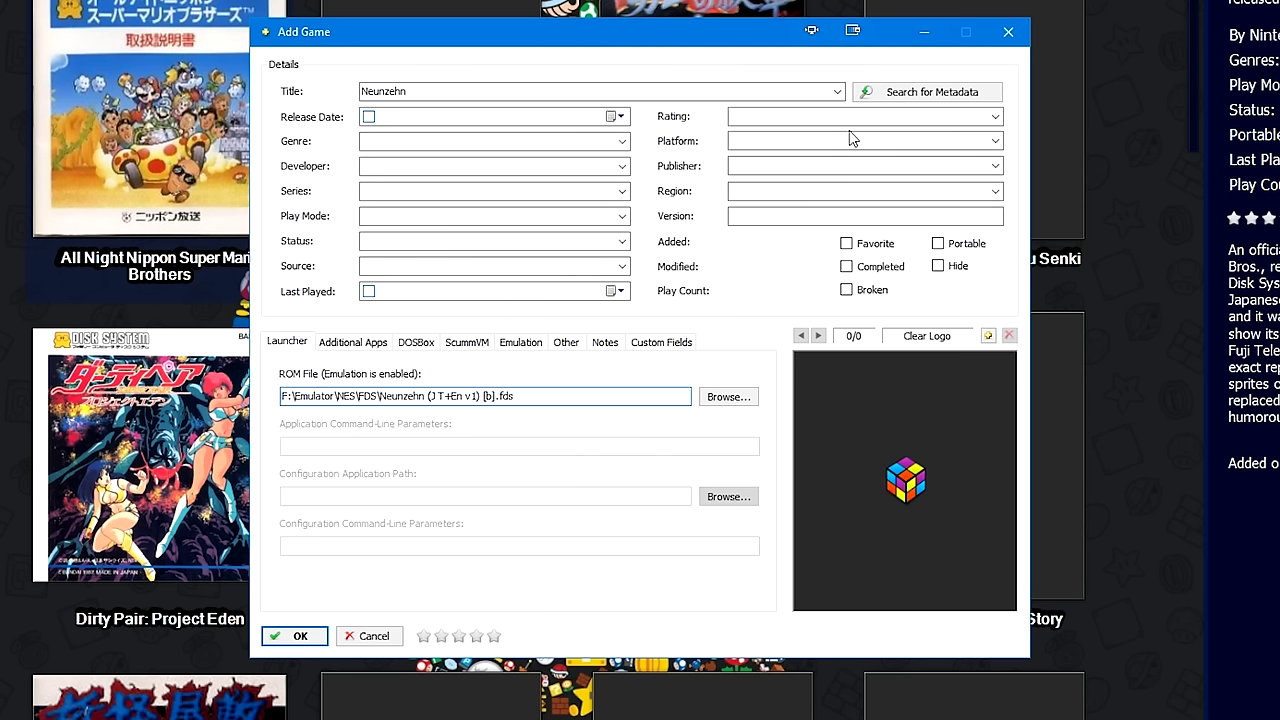
- Search for metadata for Neunzehn and save the new game entry
left_click(893, 104)
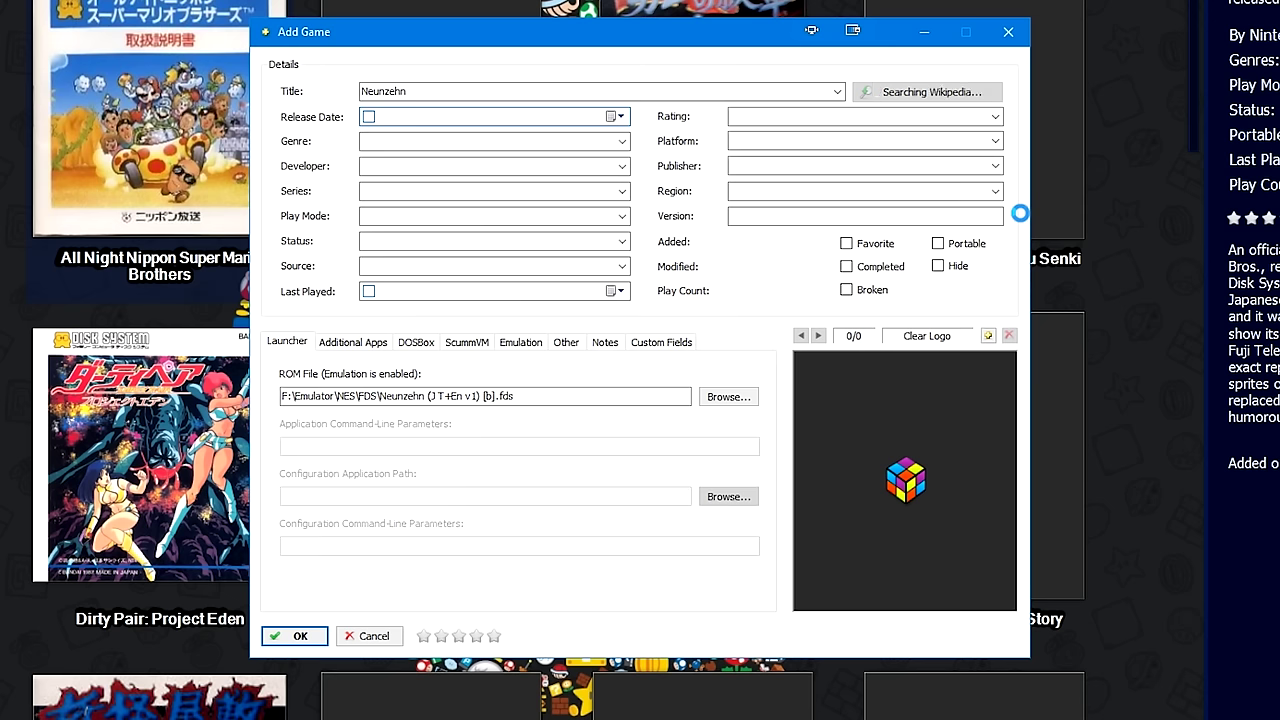
left_click(828, 420)
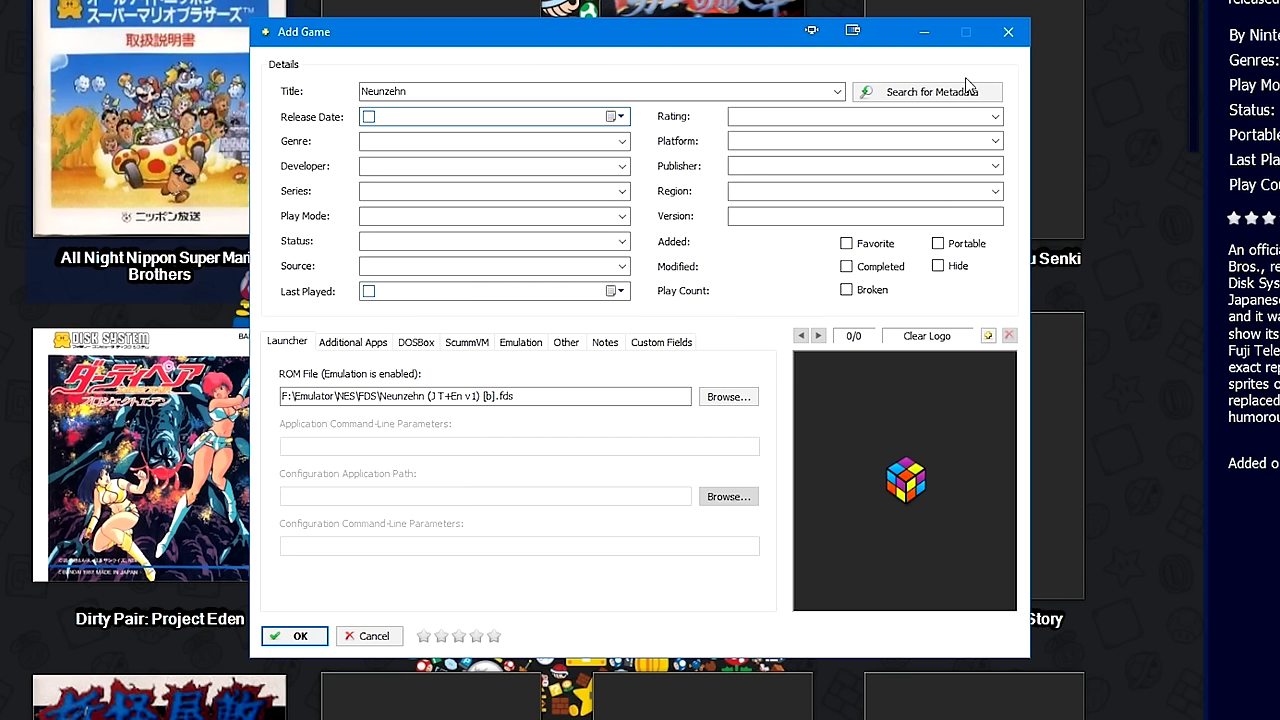
key("Return")
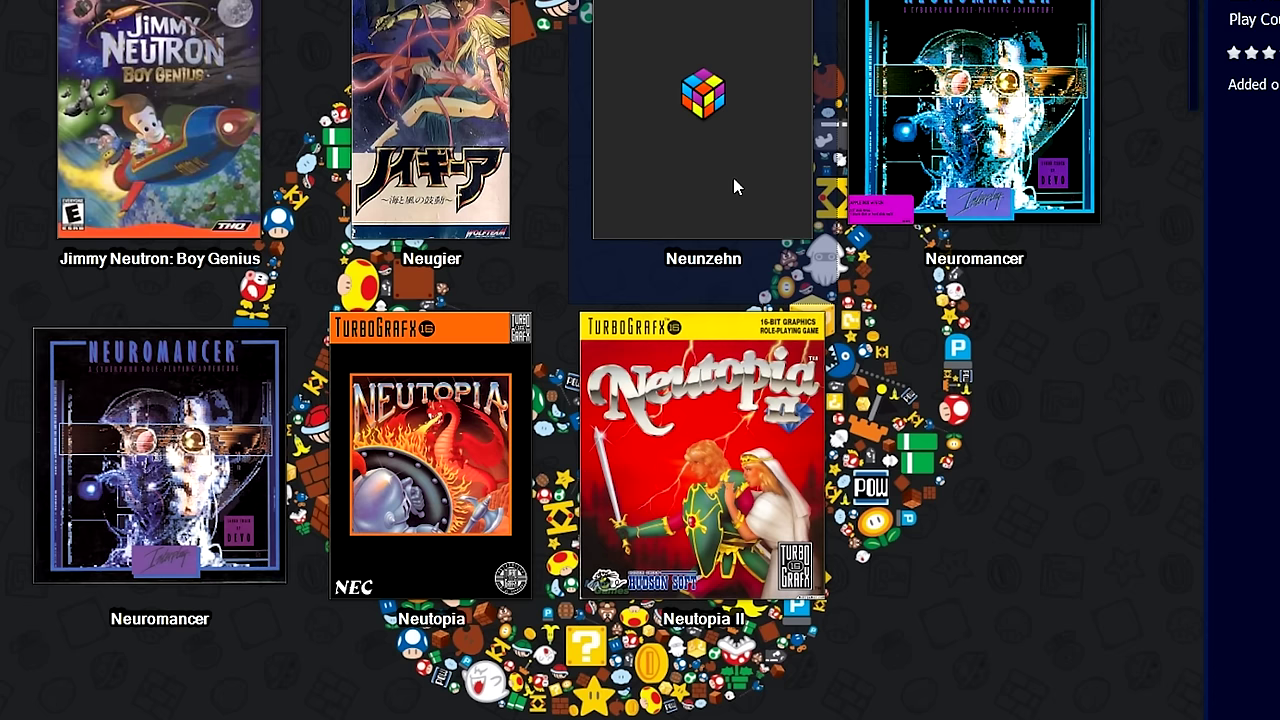
- Edit the Neunzehn entry in the library, set its platform to Famcom Disk System and save the change
right_click(733, 178)
left_click(800, 432)
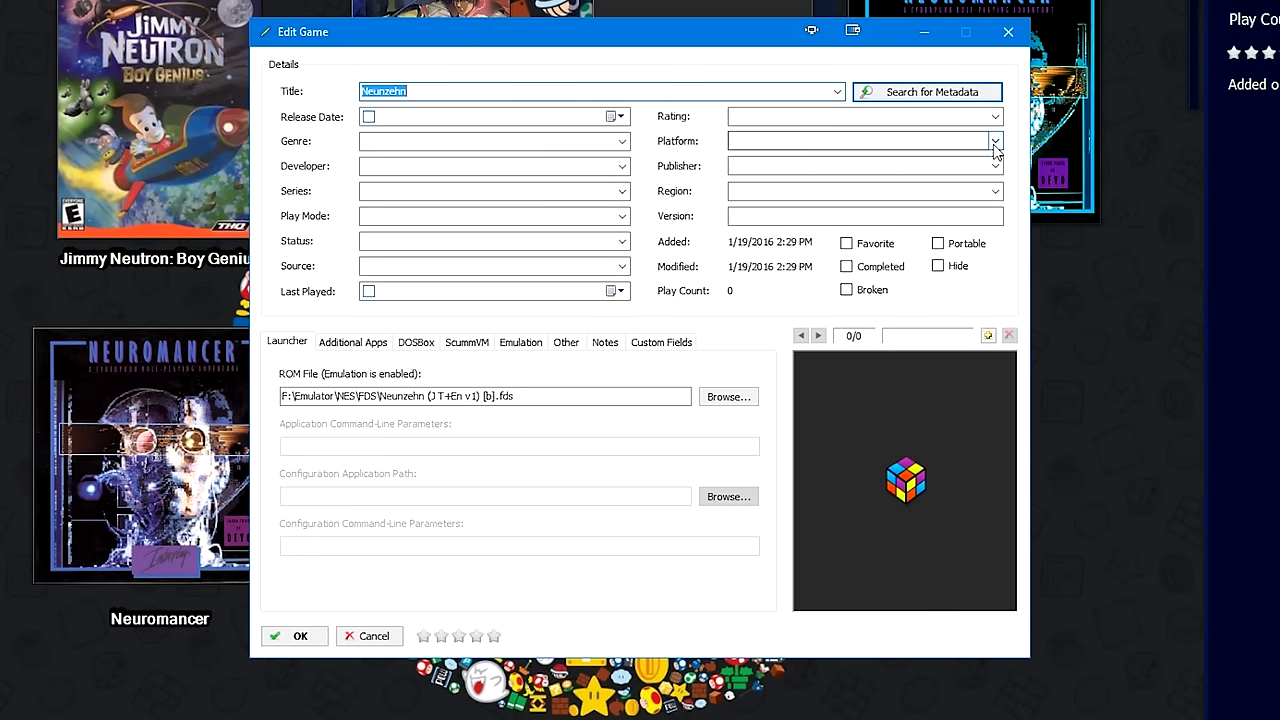
left_click(995, 143)
key("Down")
key("Down")
key("Down")
key("Down")
key("Down")
key("Down")
key("Down")
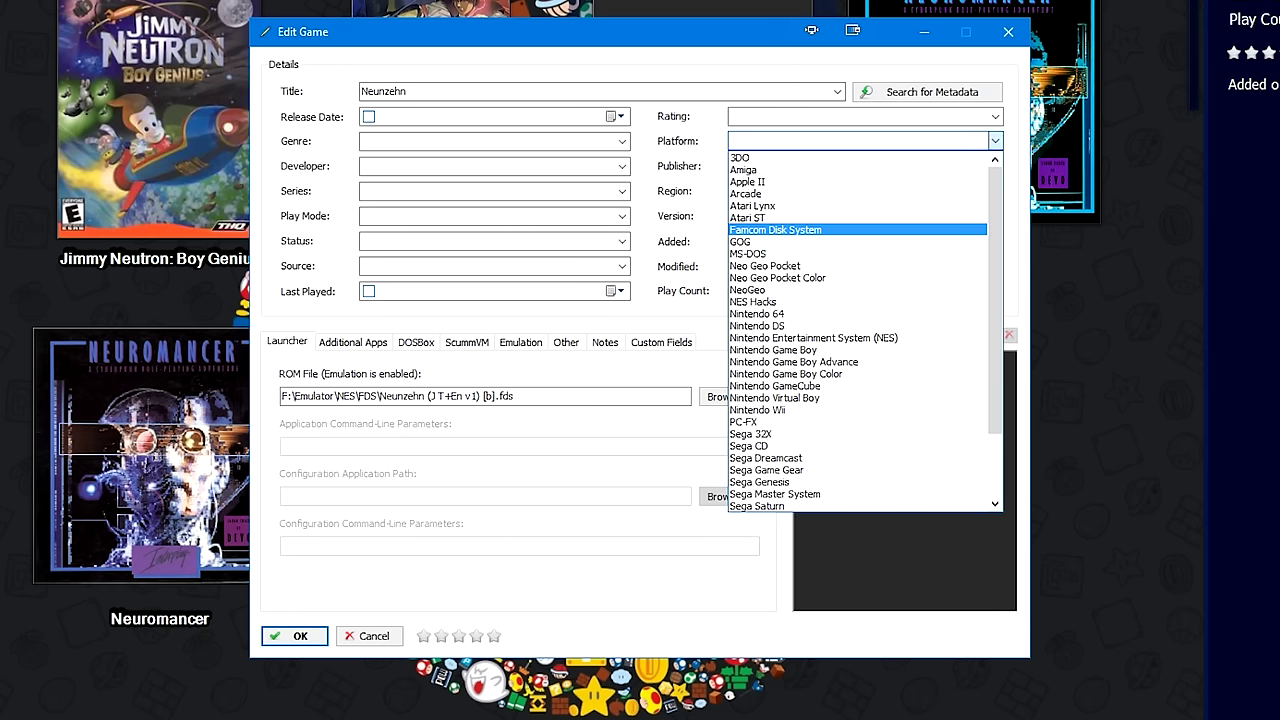
left_click(784, 231)
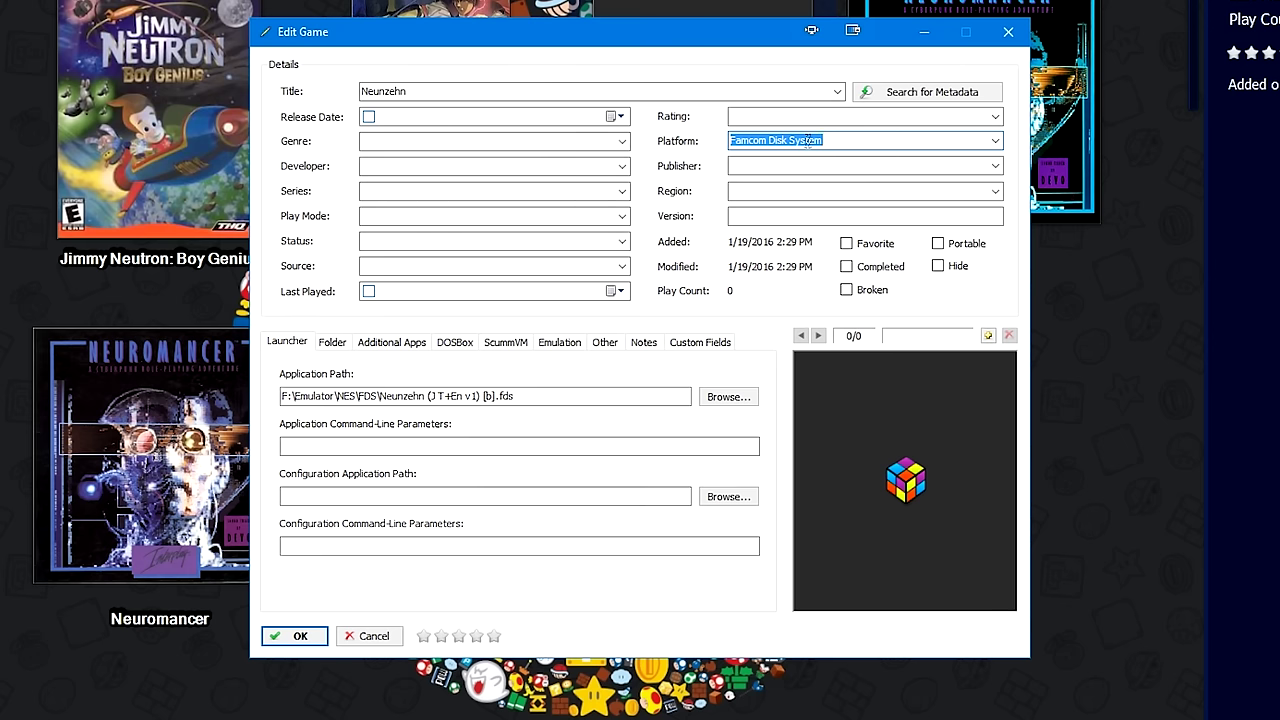
left_click(298, 638)
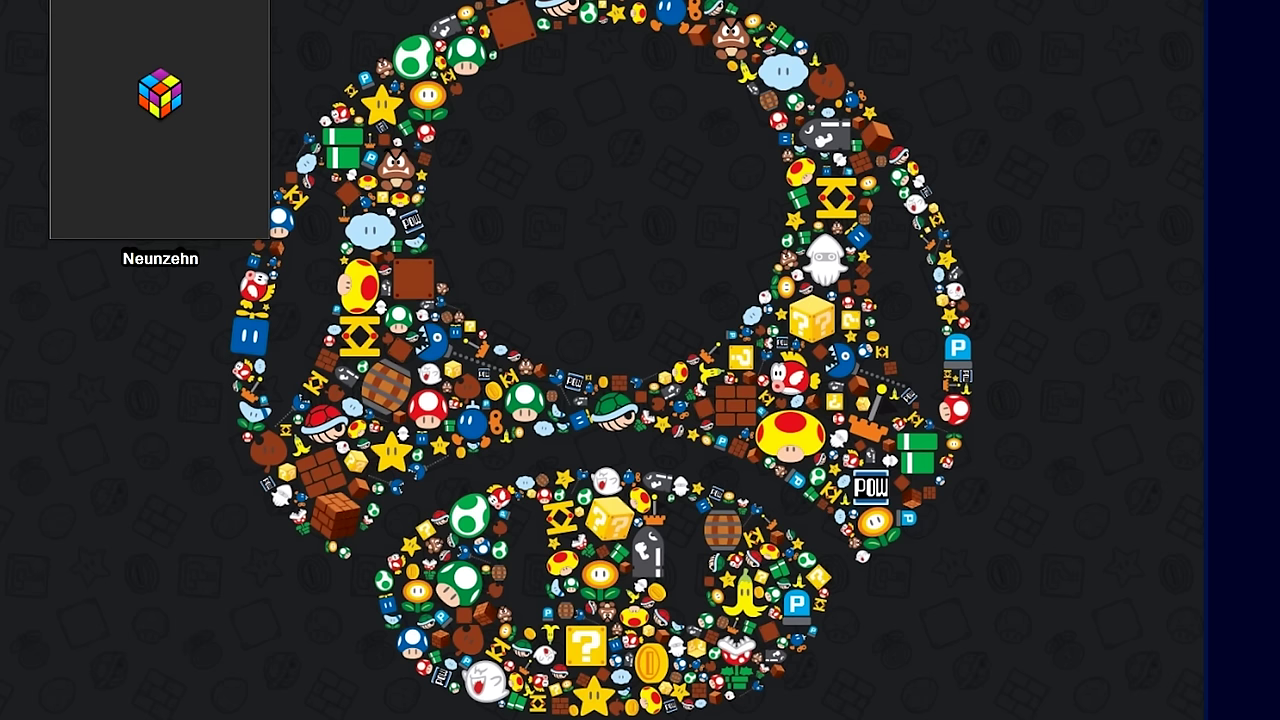
- Launch Neunzehn from the Famcom Disk System games and choose START in its title menu
left_click(160, 130)
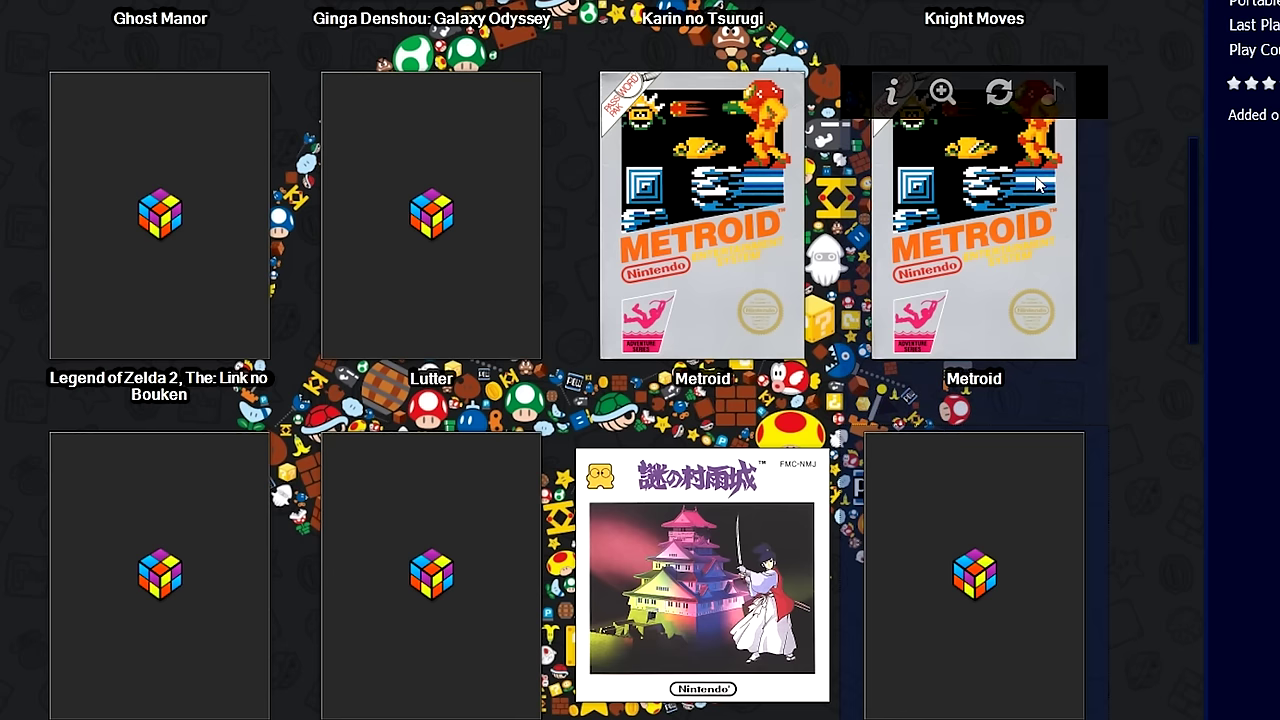
double_click(1040, 543)
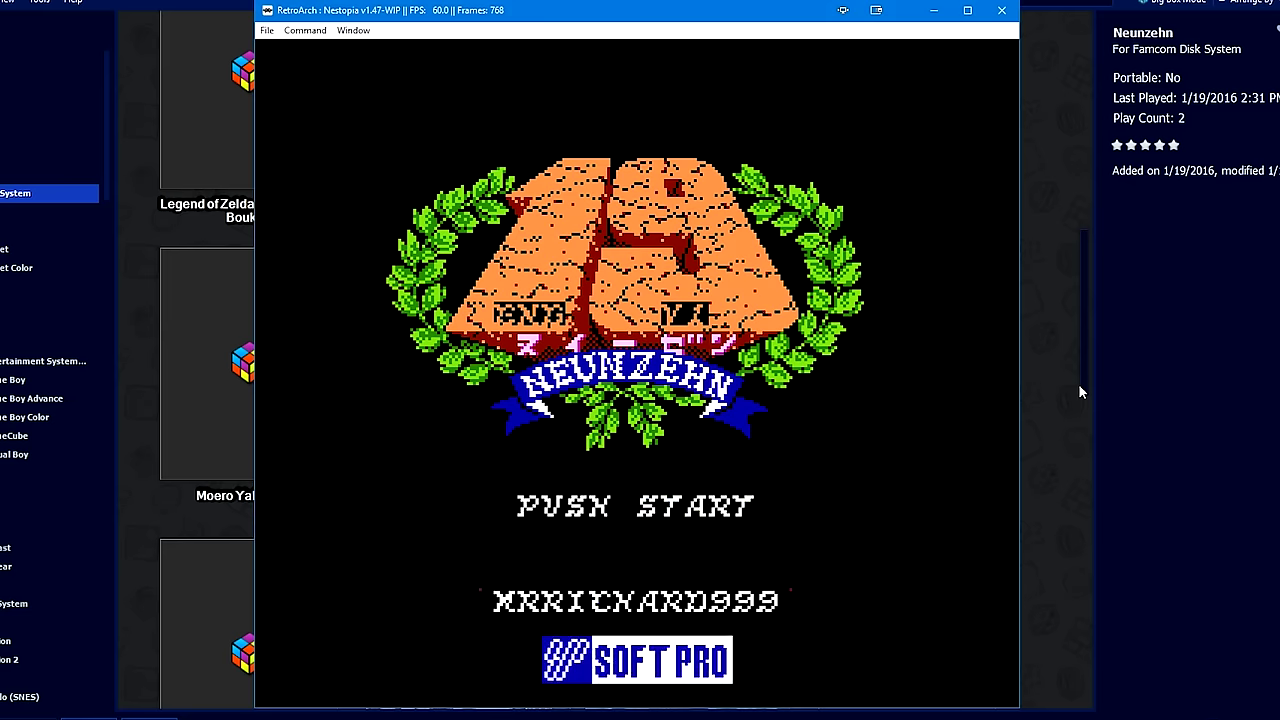
key("Return")
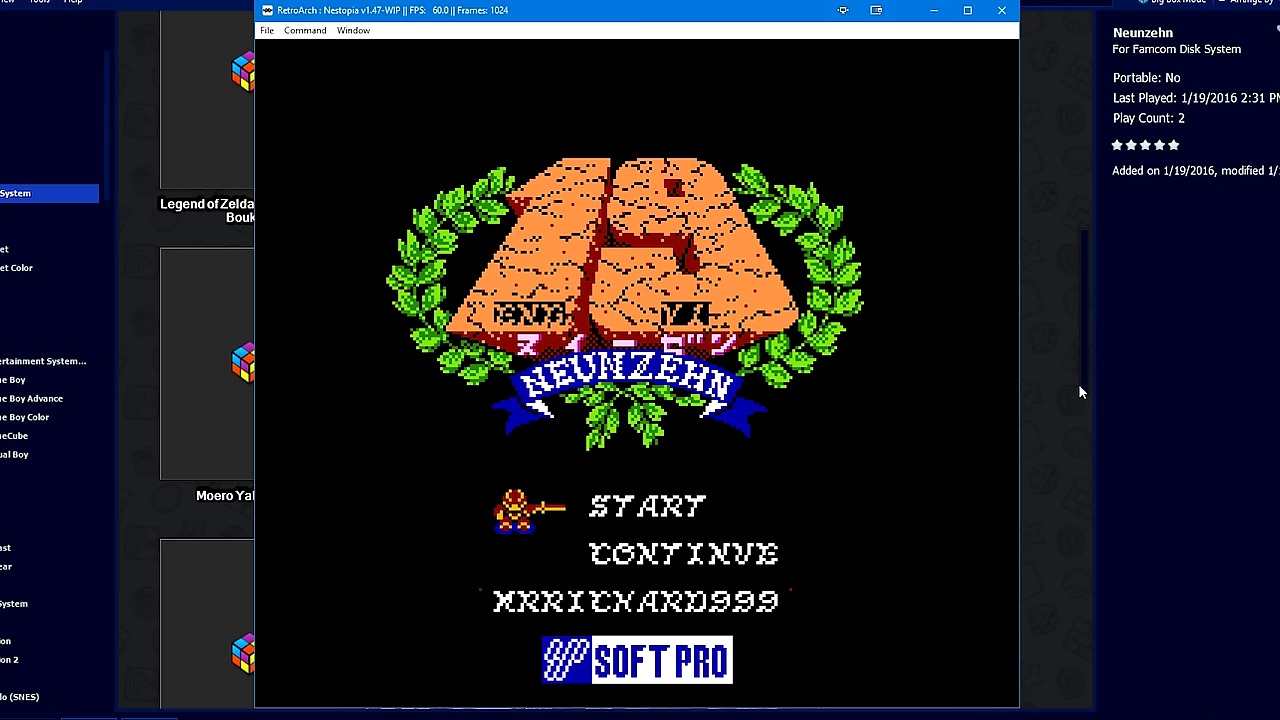
key("Down")
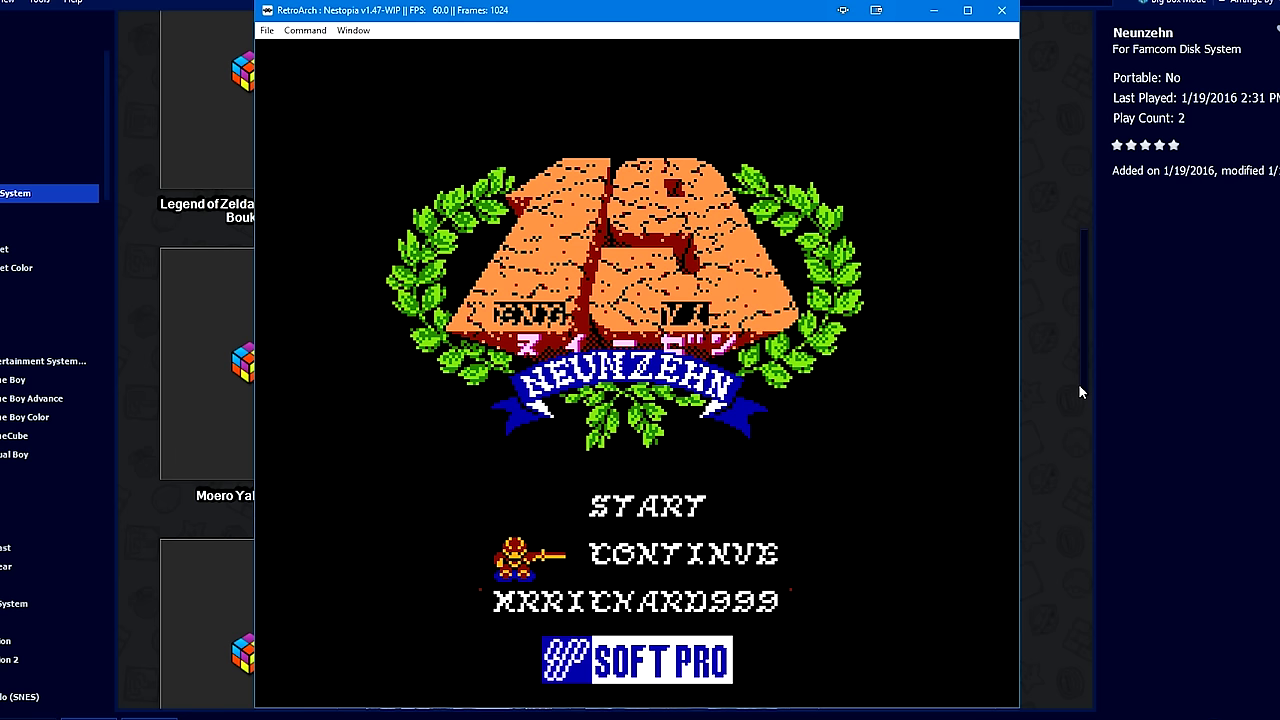
key("Up")
key("Return")
- Move through the game's area selection to the blue fourth area and close RetroArch
key("Right")
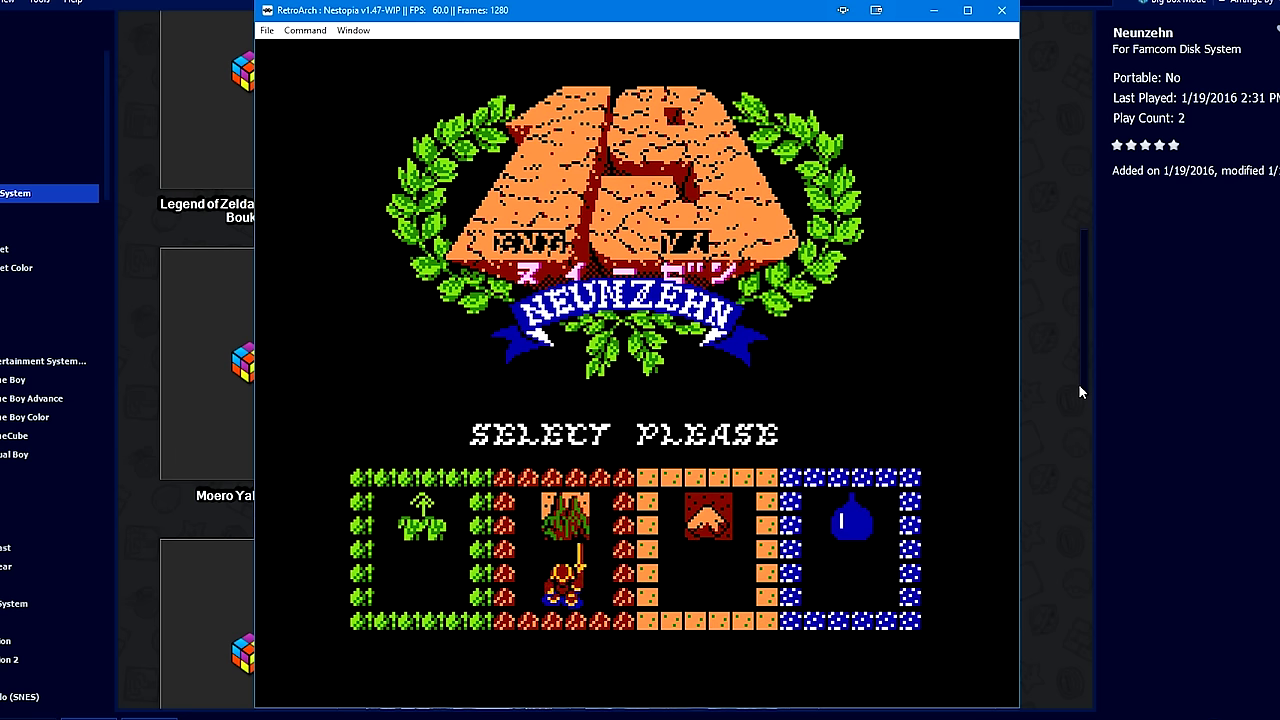
key("Right")
key("Right")
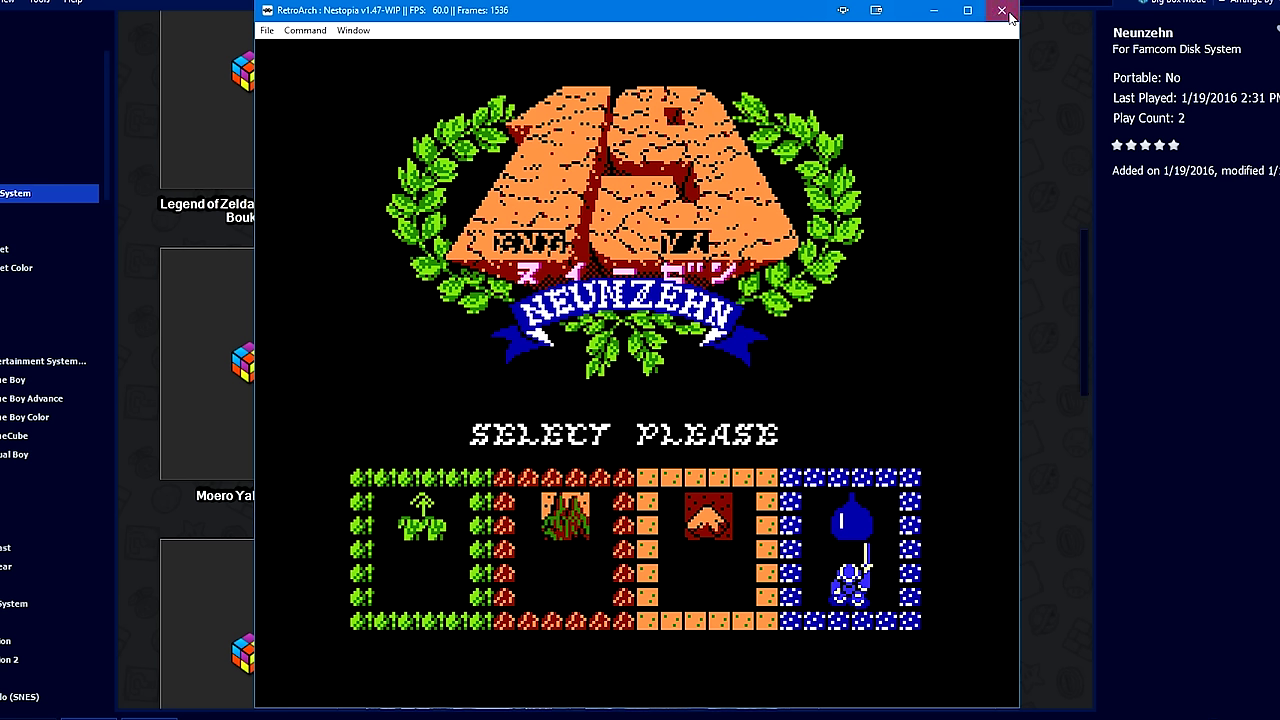
left_click(1002, 11)
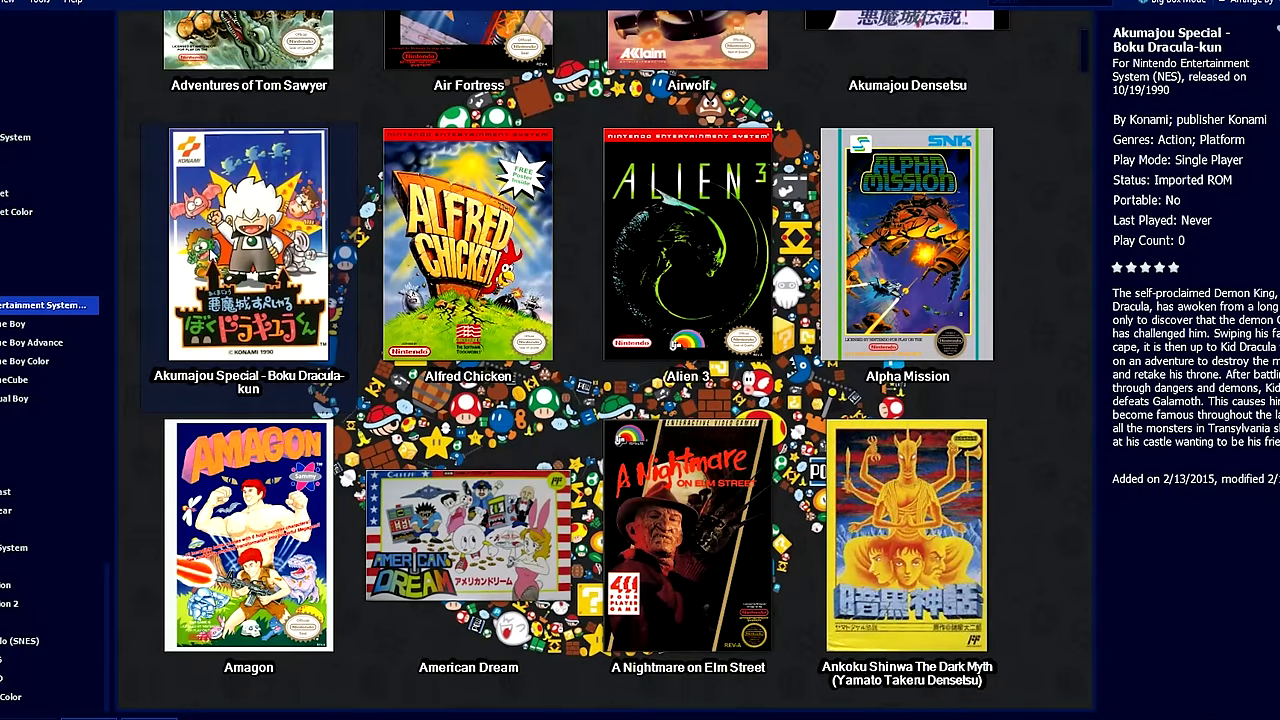
mouse_move(221, 230)
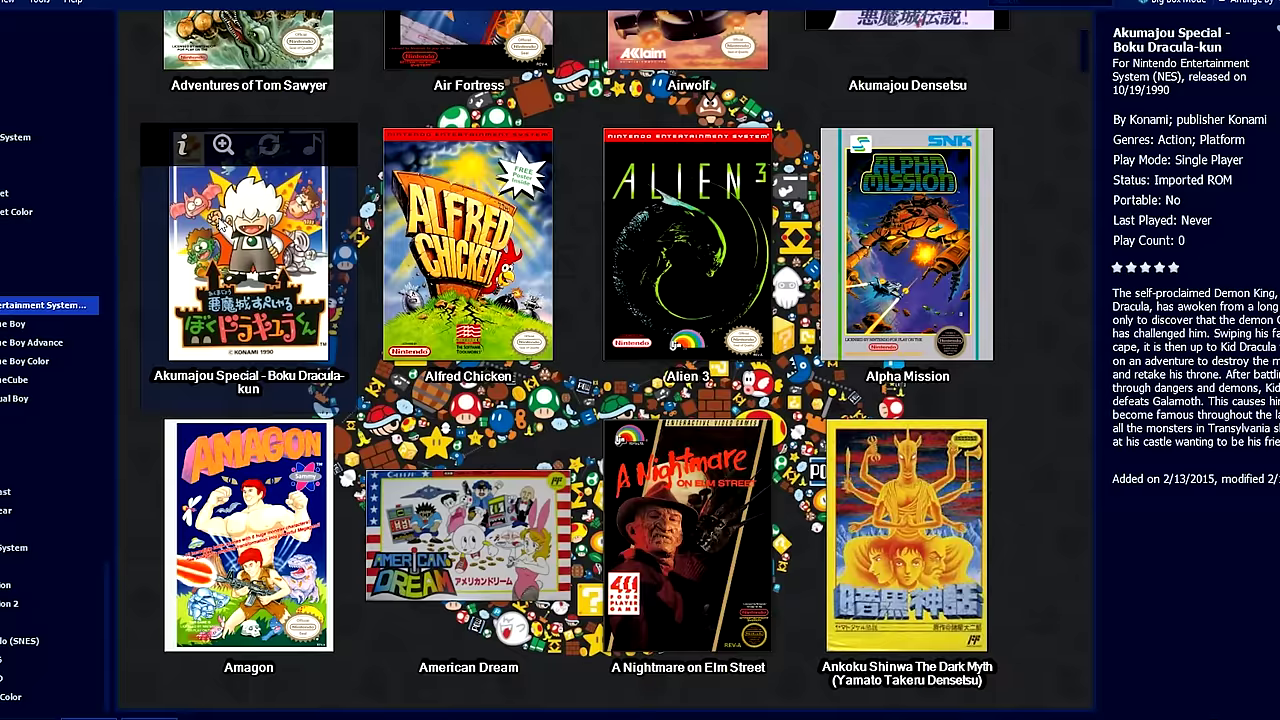